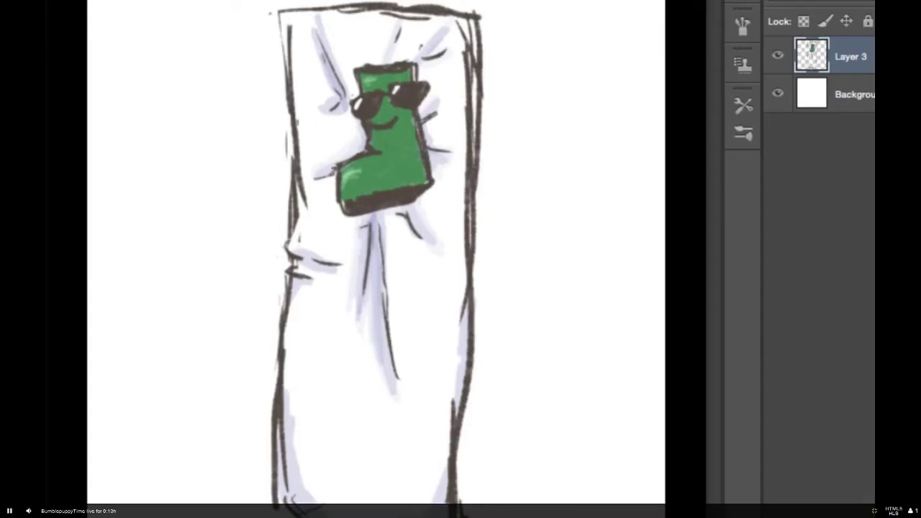
Step: Hide Layer 3 and handwrite "Hi!" in dark brush strokes on a new layer
{"action": "left_click", "coordinate": [777, 56]}
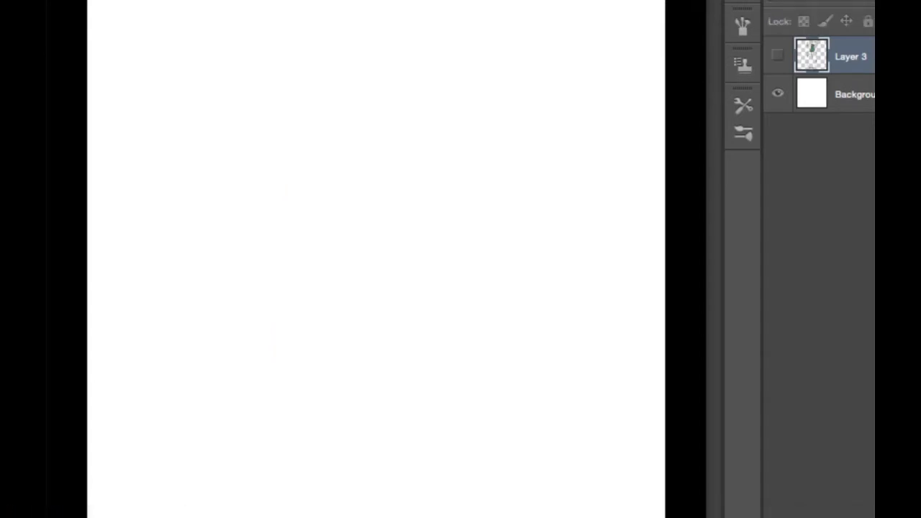
{"action": "key", "text": "ctrl+shift+alt+n"}
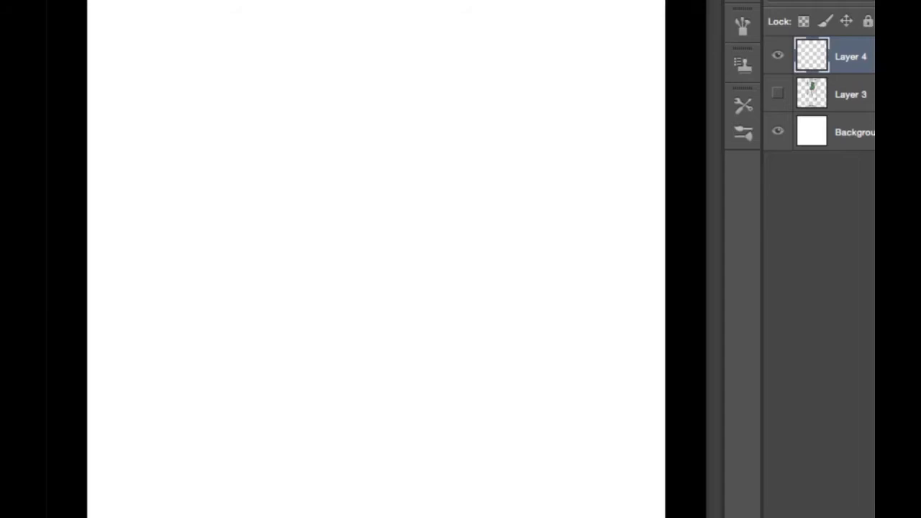
{"action": "left_click_drag", "start_coordinate": [268, 129], "coordinate": [284, 248]}
{"action": "left_click_drag", "start_coordinate": [278, 205], "coordinate": [303, 188]}
{"action": "left_click_drag", "start_coordinate": [292, 119], "coordinate": [315, 250]}
{"action": "left_click_drag", "start_coordinate": [336, 210], "coordinate": [349, 257]}
{"action": "left_click", "coordinate": [330, 182]}
{"action": "left_click_drag", "start_coordinate": [390, 84], "coordinate": [380, 229]}
{"action": "left_click", "coordinate": [386, 260]}
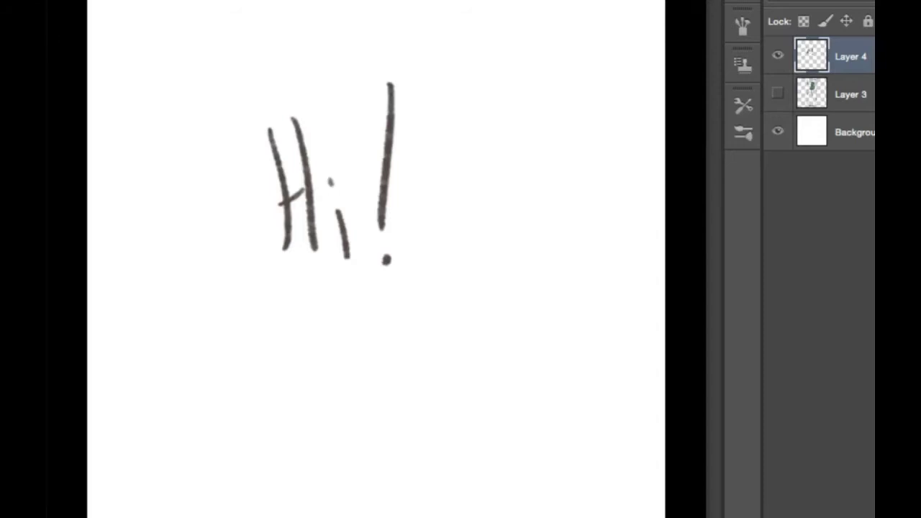
Step: Draw a surprised face with a round open mouth and two dot eyes beside the "Hi!" lettering
{"action": "mouse_move", "coordinate": [520, 210]}
{"action": "left_mouse_down"}
{"action": "mouse_move", "coordinate": [552, 206]}
{"action": "mouse_move", "coordinate": [539, 204]}
{"action": "left_mouse_up"}
{"action": "left_click", "coordinate": [490, 181]}
{"action": "left_click", "coordinate": [564, 171]}
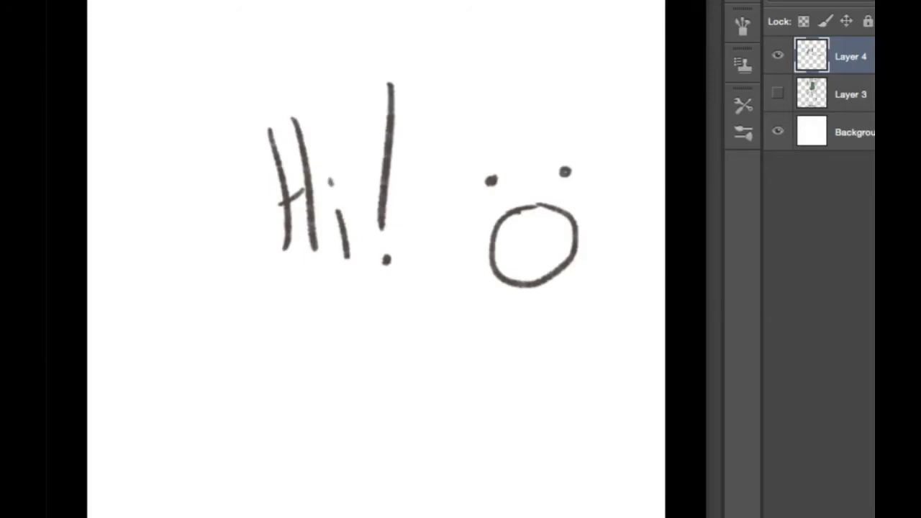
Step: Hide Layer 4 and sketch a screwdriver's wide rectangular tip and narrow shaft on a new layer
{"action": "key", "text": "ctrl+comma"}
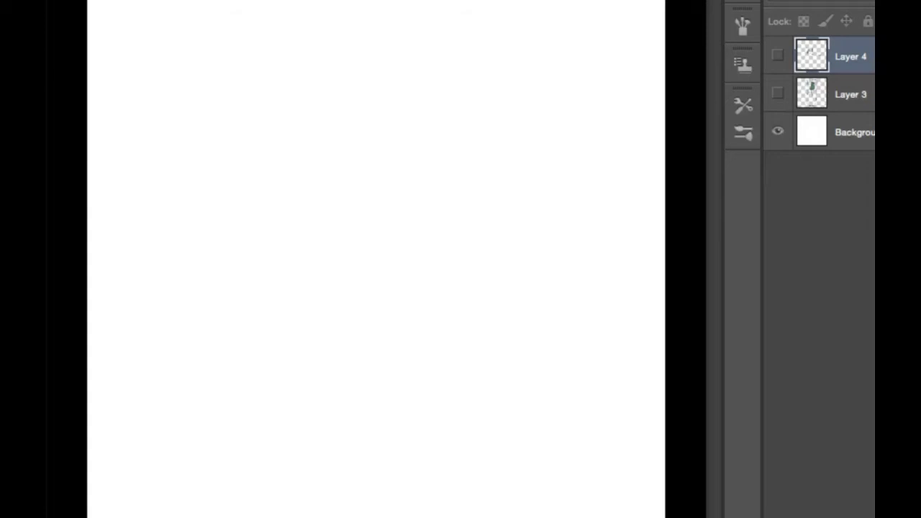
{"action": "key", "text": "ctrl+shift+alt+n"}
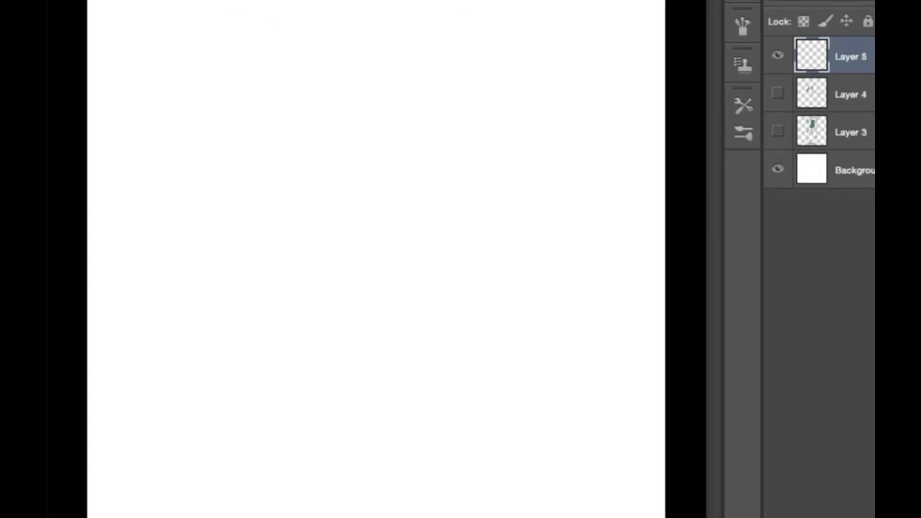
{"action": "mouse_move", "coordinate": [253, 26]}
{"action": "left_mouse_down"}
{"action": "mouse_move", "coordinate": [286, 23]}
{"action": "mouse_move", "coordinate": [287, 95]}
{"action": "mouse_move", "coordinate": [274, 100]}
{"action": "mouse_move", "coordinate": [248, 31]}
{"action": "mouse_move", "coordinate": [263, 104]}
{"action": "left_mouse_up"}
{"action": "left_click_drag", "start_coordinate": [263, 111], "coordinate": [266, 234]}
{"action": "left_click_drag", "start_coordinate": [280, 95], "coordinate": [291, 252]}
{"action": "left_click_drag", "start_coordinate": [286, 149], "coordinate": [289, 178]}
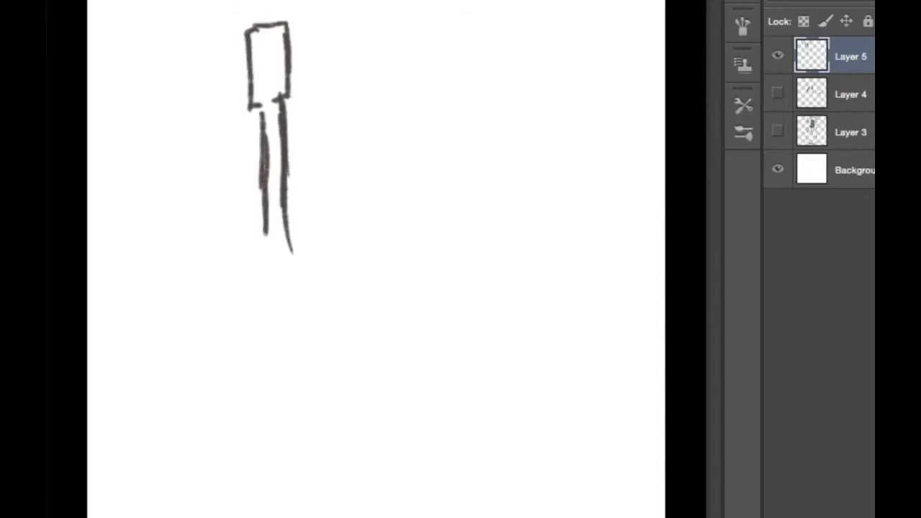
Step: Sketch the screwdriver's collar and long rounded handle below the shaft, with a thin contour line inside the handle
{"action": "mouse_move", "coordinate": [266, 246]}
{"action": "left_mouse_down"}
{"action": "mouse_move", "coordinate": [241, 254]}
{"action": "mouse_move", "coordinate": [242, 392]}
{"action": "left_mouse_up"}
{"action": "mouse_move", "coordinate": [243, 327]}
{"action": "left_mouse_down"}
{"action": "mouse_move", "coordinate": [249, 480]}
{"action": "mouse_move", "coordinate": [300, 495]}
{"action": "mouse_move", "coordinate": [325, 471]}
{"action": "mouse_move", "coordinate": [330, 444]}
{"action": "left_mouse_up"}
{"action": "mouse_move", "coordinate": [263, 247]}
{"action": "left_mouse_down"}
{"action": "mouse_move", "coordinate": [297, 230]}
{"action": "mouse_move", "coordinate": [302, 246]}
{"action": "mouse_move", "coordinate": [264, 243]}
{"action": "mouse_move", "coordinate": [301, 251]}
{"action": "mouse_move", "coordinate": [302, 286]}
{"action": "left_mouse_up"}
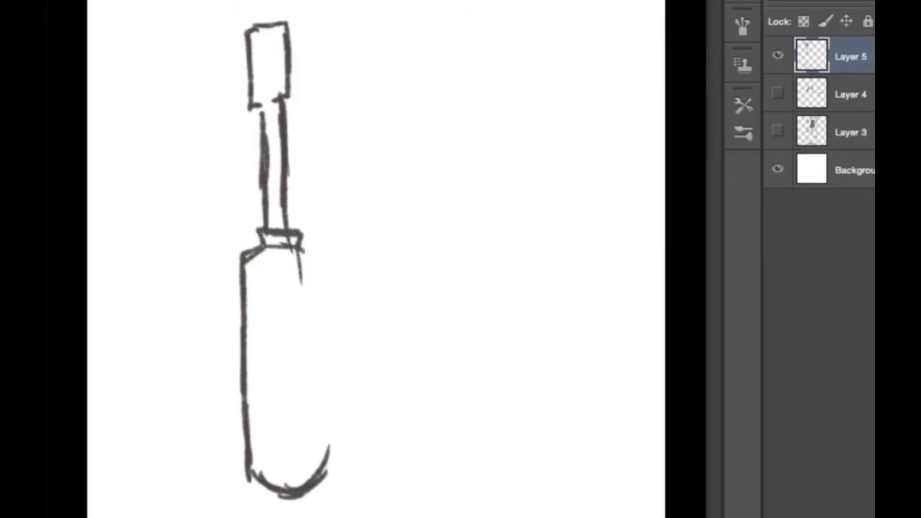
{"action": "left_click_drag", "start_coordinate": [302, 246], "coordinate": [313, 420]}
{"action": "left_click_drag", "start_coordinate": [308, 309], "coordinate": [318, 446]}
{"action": "left_click_drag", "start_coordinate": [315, 368], "coordinate": [325, 468]}
{"action": "left_click_drag", "start_coordinate": [323, 414], "coordinate": [295, 482]}
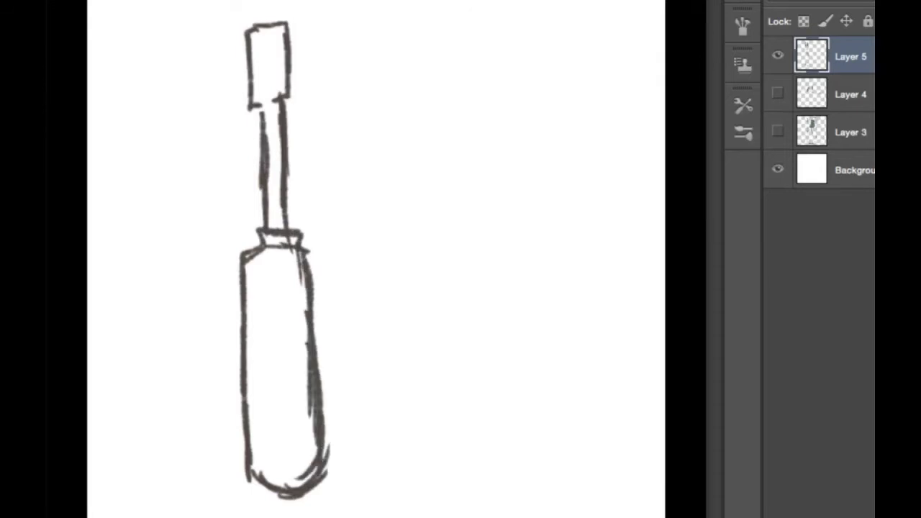
{"action": "left_click_drag", "start_coordinate": [256, 270], "coordinate": [261, 337]}
Step: Erase the right edge of the screwdriver's wide tip and rework that side closer to the shaft
{"action": "left_click_drag", "start_coordinate": [251, 68], "coordinate": [258, 69]}
{"action": "mouse_move", "coordinate": [256, 29]}
{"action": "left_mouse_down"}
{"action": "mouse_move", "coordinate": [248, 75]}
{"action": "mouse_move", "coordinate": [275, 25]}
{"action": "mouse_move", "coordinate": [286, 53]}
{"action": "left_mouse_up"}
{"action": "left_click_drag", "start_coordinate": [291, 53], "coordinate": [294, 67]}
{"action": "left_click_drag", "start_coordinate": [280, 31], "coordinate": [284, 61]}
{"action": "mouse_move", "coordinate": [291, 63]}
{"action": "left_mouse_down"}
{"action": "mouse_move", "coordinate": [282, 133]}
{"action": "mouse_move", "coordinate": [280, 93]}
{"action": "left_mouse_up"}
{"action": "left_click_drag", "start_coordinate": [273, 23], "coordinate": [280, 90]}
{"action": "left_click_drag", "start_coordinate": [283, 22], "coordinate": [289, 91]}
{"action": "left_click_drag", "start_coordinate": [283, 73], "coordinate": [284, 91]}
{"action": "left_click_drag", "start_coordinate": [293, 57], "coordinate": [286, 126]}
{"action": "left_click_drag", "start_coordinate": [287, 75], "coordinate": [288, 144]}
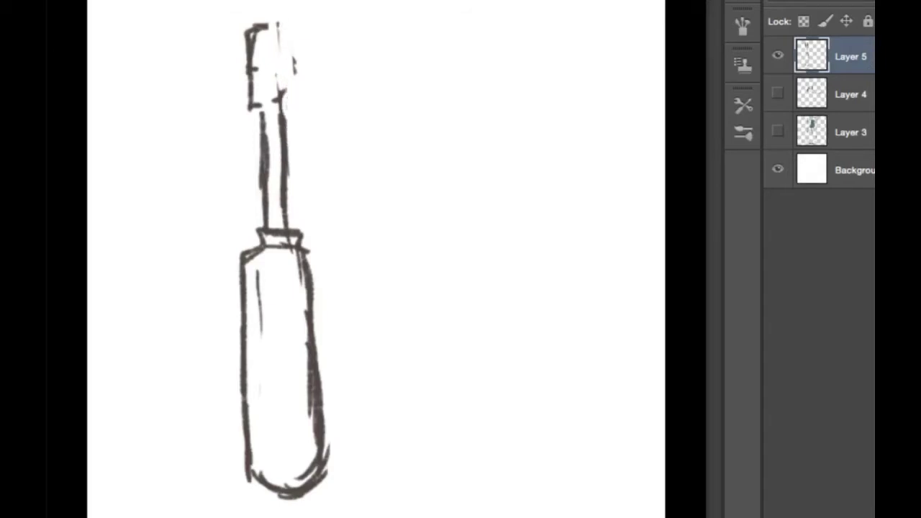
Step: Redraw the screwdriver's tip as a narrow straight blade in line with the shaft
{"action": "left_click_drag", "start_coordinate": [250, 101], "coordinate": [250, 114]}
{"action": "left_click_drag", "start_coordinate": [250, 80], "coordinate": [258, 130]}
{"action": "left_click_drag", "start_coordinate": [245, 51], "coordinate": [246, 69]}
{"action": "left_click_drag", "start_coordinate": [257, 49], "coordinate": [260, 122]}
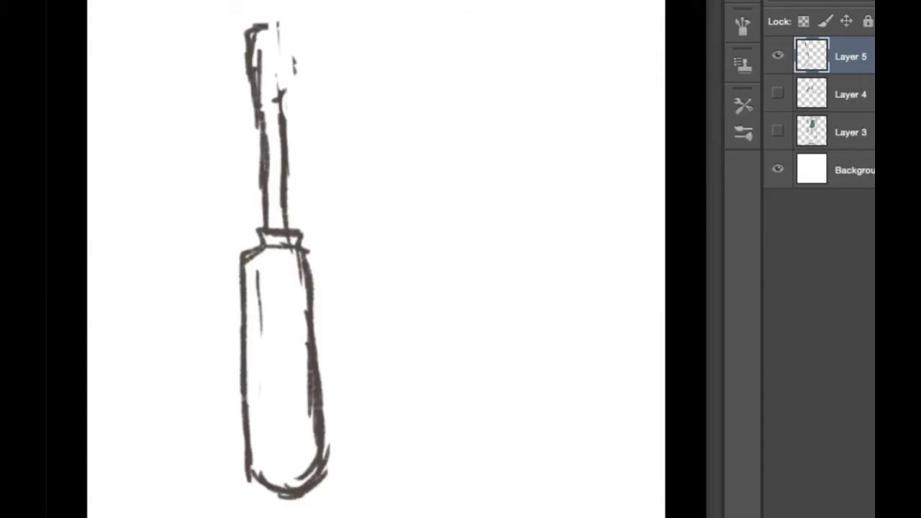
{"action": "left_click_drag", "start_coordinate": [261, 91], "coordinate": [261, 133]}
{"action": "left_click_drag", "start_coordinate": [256, 23], "coordinate": [259, 92]}
{"action": "left_click_drag", "start_coordinate": [256, 42], "coordinate": [255, 58]}
{"action": "mouse_move", "coordinate": [257, 24]}
{"action": "left_mouse_down"}
{"action": "mouse_move", "coordinate": [273, 20]}
{"action": "mouse_move", "coordinate": [283, 89]}
{"action": "left_mouse_up"}
{"action": "left_click_drag", "start_coordinate": [282, 42], "coordinate": [285, 147]}
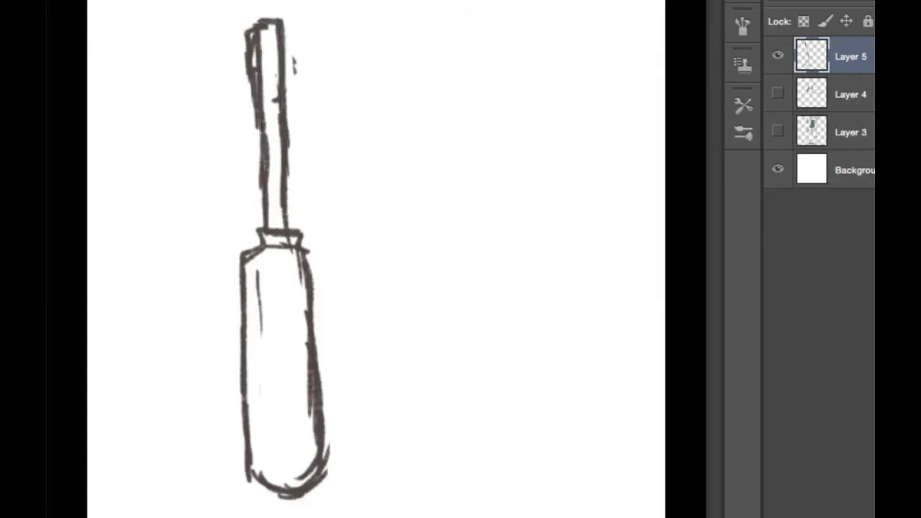
Step: Erase the leftover outer tip lines and stray mark, and touch up the top end of the blade
{"action": "left_click_drag", "start_coordinate": [248, 29], "coordinate": [256, 128]}
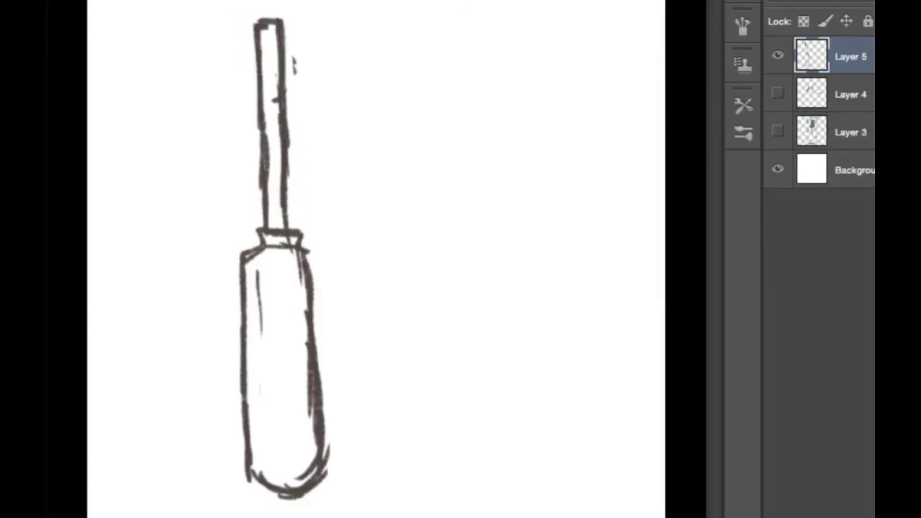
{"action": "left_click_drag", "start_coordinate": [293, 58], "coordinate": [294, 74]}
{"action": "mouse_move", "coordinate": [263, 20]}
{"action": "left_mouse_down"}
{"action": "mouse_move", "coordinate": [256, 23]}
{"action": "mouse_move", "coordinate": [283, 20]}
{"action": "left_mouse_up"}
{"action": "mouse_move", "coordinate": [266, 30]}
{"action": "left_mouse_down"}
{"action": "mouse_move", "coordinate": [262, 73]}
{"action": "mouse_move", "coordinate": [277, 19]}
{"action": "left_mouse_up"}
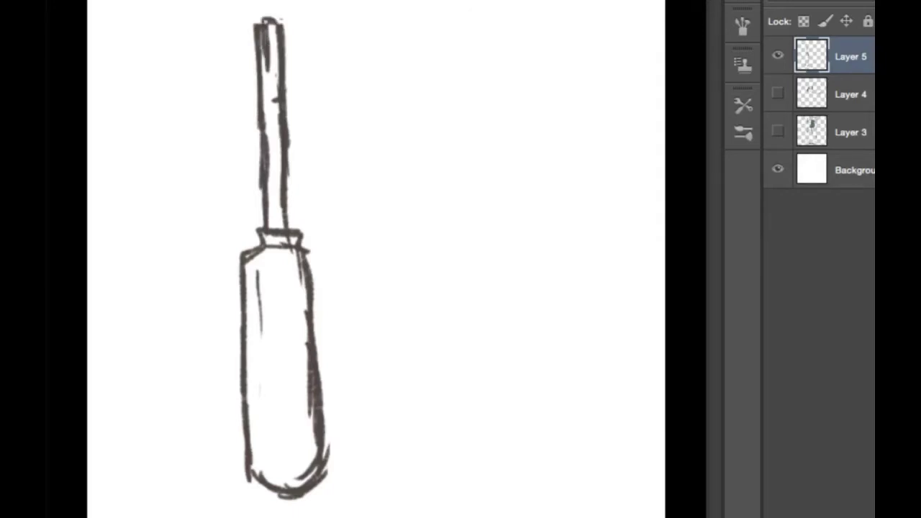
Step: Draw a sad face on the screwdriver's handle and a speech bubble reading "Please." coming from it
{"action": "left_click_drag", "start_coordinate": [253, 302], "coordinate": [302, 289]}
{"action": "mouse_move", "coordinate": [272, 325]}
{"action": "left_mouse_down"}
{"action": "mouse_move", "coordinate": [292, 320]}
{"action": "mouse_move", "coordinate": [286, 338]}
{"action": "mouse_move", "coordinate": [300, 324]}
{"action": "mouse_move", "coordinate": [272, 322]}
{"action": "left_mouse_up"}
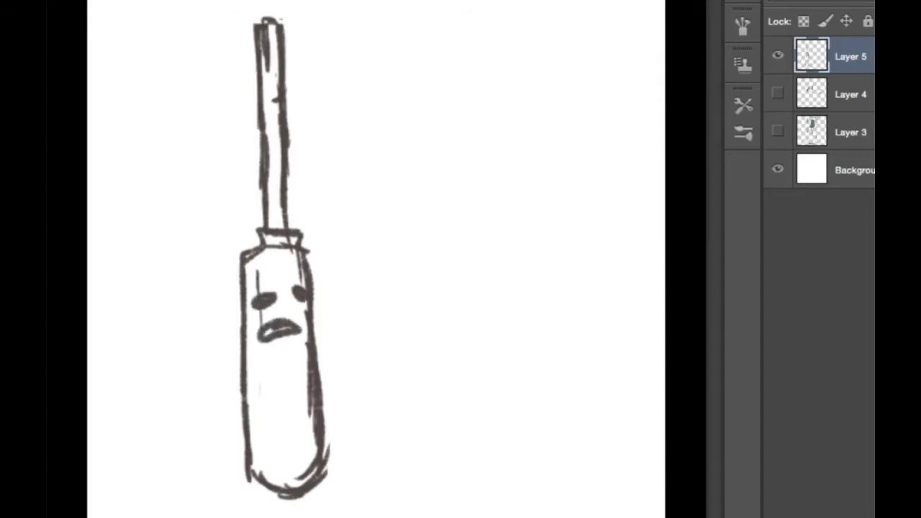
{"action": "mouse_move", "coordinate": [346, 101]}
{"action": "left_mouse_down"}
{"action": "mouse_move", "coordinate": [330, 167]}
{"action": "mouse_move", "coordinate": [365, 87]}
{"action": "mouse_move", "coordinate": [448, 92]}
{"action": "mouse_move", "coordinate": [468, 191]}
{"action": "mouse_move", "coordinate": [365, 178]}
{"action": "mouse_move", "coordinate": [378, 188]}
{"action": "mouse_move", "coordinate": [379, 260]}
{"action": "mouse_move", "coordinate": [331, 304]}
{"action": "mouse_move", "coordinate": [386, 275]}
{"action": "mouse_move", "coordinate": [401, 191]}
{"action": "mouse_move", "coordinate": [446, 190]}
{"action": "left_mouse_up"}
{"action": "left_click_drag", "start_coordinate": [350, 128], "coordinate": [353, 168]}
{"action": "mouse_move", "coordinate": [348, 127]}
{"action": "left_mouse_down"}
{"action": "mouse_move", "coordinate": [368, 144]}
{"action": "mouse_move", "coordinate": [360, 148]}
{"action": "left_mouse_up"}
{"action": "mouse_move", "coordinate": [380, 113]}
{"action": "left_mouse_down"}
{"action": "mouse_move", "coordinate": [384, 163]}
{"action": "mouse_move", "coordinate": [410, 167]}
{"action": "left_mouse_up"}
{"action": "mouse_move", "coordinate": [414, 151]}
{"action": "left_mouse_down"}
{"action": "mouse_move", "coordinate": [428, 146]}
{"action": "mouse_move", "coordinate": [447, 167]}
{"action": "left_mouse_up"}
{"action": "mouse_move", "coordinate": [454, 153]}
{"action": "left_mouse_down"}
{"action": "mouse_move", "coordinate": [472, 141]}
{"action": "mouse_move", "coordinate": [474, 165]}
{"action": "left_mouse_up"}
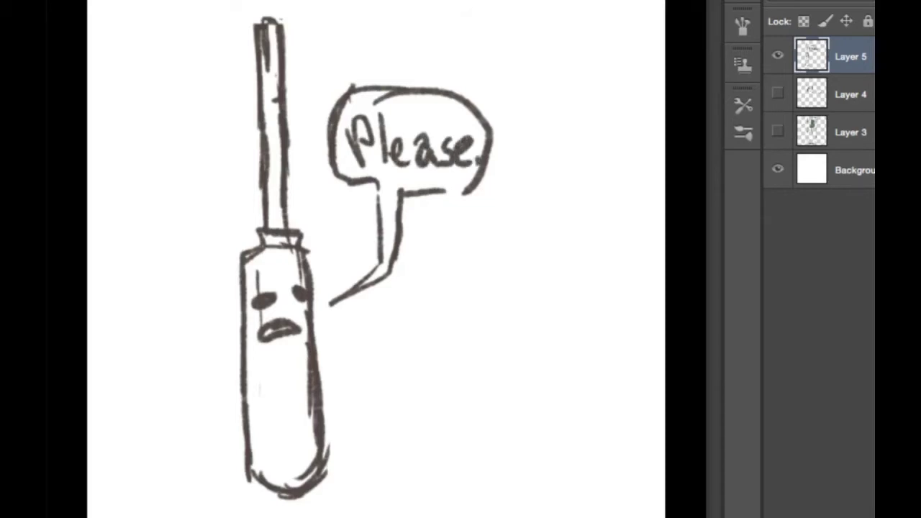
Step: Add a thin contour line to the lower handle and thin the outlines of the screwdriver's shaft
{"action": "left_click_drag", "start_coordinate": [260, 384], "coordinate": [263, 468]}
{"action": "left_click_drag", "start_coordinate": [284, 28], "coordinate": [290, 171]}
{"action": "left_click_drag", "start_coordinate": [289, 133], "coordinate": [286, 207]}
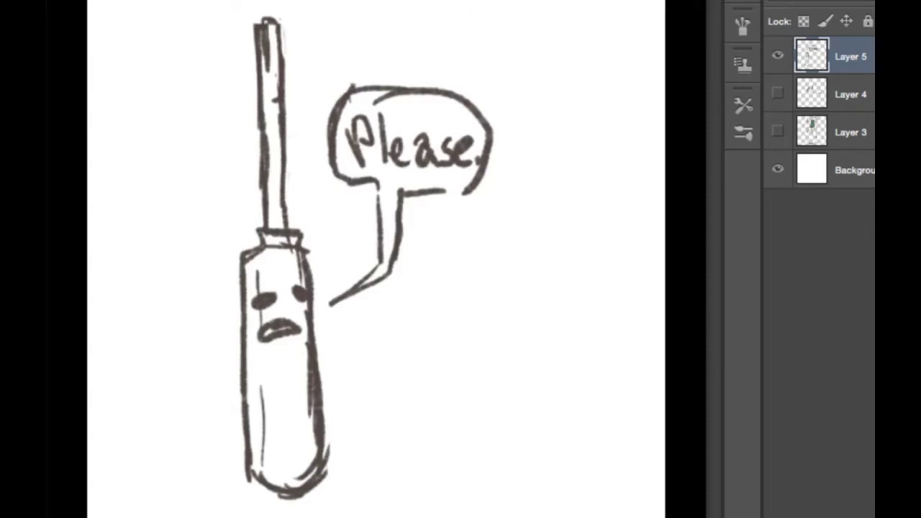
{"action": "left_click_drag", "start_coordinate": [259, 174], "coordinate": [262, 191]}
{"action": "left_click_drag", "start_coordinate": [268, 127], "coordinate": [268, 183]}
Step: Handwrite "Don't be a tool +" on two lines below the speech bubble
{"action": "mouse_move", "coordinate": [423, 302]}
{"action": "left_mouse_down"}
{"action": "mouse_move", "coordinate": [442, 317]}
{"action": "mouse_move", "coordinate": [420, 287]}
{"action": "left_mouse_up"}
{"action": "left_click_drag", "start_coordinate": [457, 313], "coordinate": [492, 339]}
{"action": "left_click_drag", "start_coordinate": [495, 300], "coordinate": [498, 312]}
{"action": "mouse_move", "coordinate": [509, 273]}
{"action": "left_mouse_down"}
{"action": "mouse_move", "coordinate": [512, 339]}
{"action": "mouse_move", "coordinate": [509, 306]}
{"action": "left_mouse_up"}
{"action": "mouse_move", "coordinate": [559, 280]}
{"action": "left_mouse_down"}
{"action": "mouse_move", "coordinate": [565, 337]}
{"action": "mouse_move", "coordinate": [611, 325]}
{"action": "left_mouse_up"}
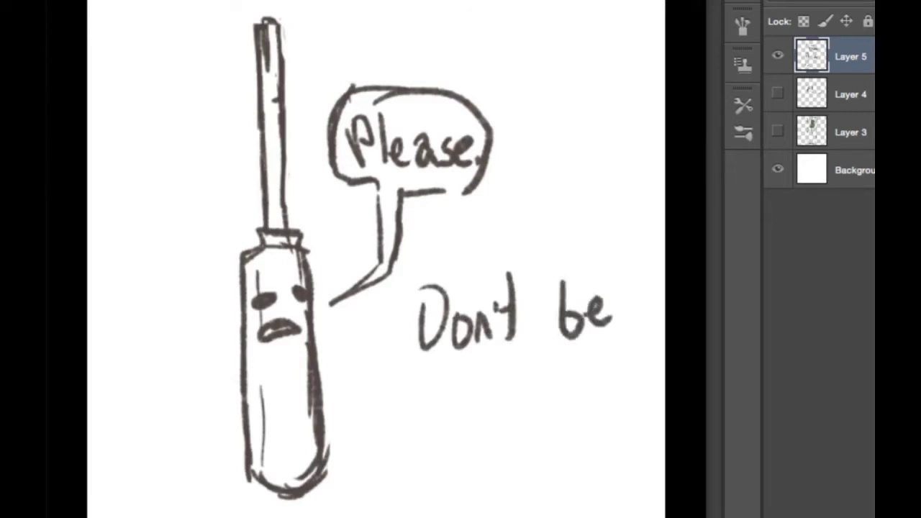
{"action": "mouse_move", "coordinate": [423, 381]}
{"action": "left_mouse_down"}
{"action": "mouse_move", "coordinate": [410, 396]}
{"action": "mouse_move", "coordinate": [435, 410]}
{"action": "left_mouse_up"}
{"action": "mouse_move", "coordinate": [475, 367]}
{"action": "left_mouse_down"}
{"action": "mouse_move", "coordinate": [477, 410]}
{"action": "mouse_move", "coordinate": [483, 387]}
{"action": "left_mouse_up"}
{"action": "left_click_drag", "start_coordinate": [496, 385], "coordinate": [525, 388]}
{"action": "mouse_move", "coordinate": [541, 345]}
{"action": "left_mouse_down"}
{"action": "mouse_move", "coordinate": [539, 406]}
{"action": "mouse_move", "coordinate": [585, 380]}
{"action": "mouse_move", "coordinate": [578, 396]}
{"action": "left_mouse_up"}
Step: Complete the handwritten caption with a third line reading "use manners."
{"action": "mouse_move", "coordinate": [349, 442]}
{"action": "left_mouse_down"}
{"action": "mouse_move", "coordinate": [353, 472]}
{"action": "mouse_move", "coordinate": [369, 446]}
{"action": "left_mouse_up"}
{"action": "left_click_drag", "start_coordinate": [377, 442], "coordinate": [371, 472]}
{"action": "mouse_move", "coordinate": [394, 461]}
{"action": "left_mouse_down"}
{"action": "mouse_move", "coordinate": [416, 475]}
{"action": "mouse_move", "coordinate": [510, 479]}
{"action": "mouse_move", "coordinate": [528, 456]}
{"action": "mouse_move", "coordinate": [535, 479]}
{"action": "mouse_move", "coordinate": [558, 477]}
{"action": "mouse_move", "coordinate": [574, 453]}
{"action": "mouse_move", "coordinate": [584, 480]}
{"action": "left_mouse_up"}
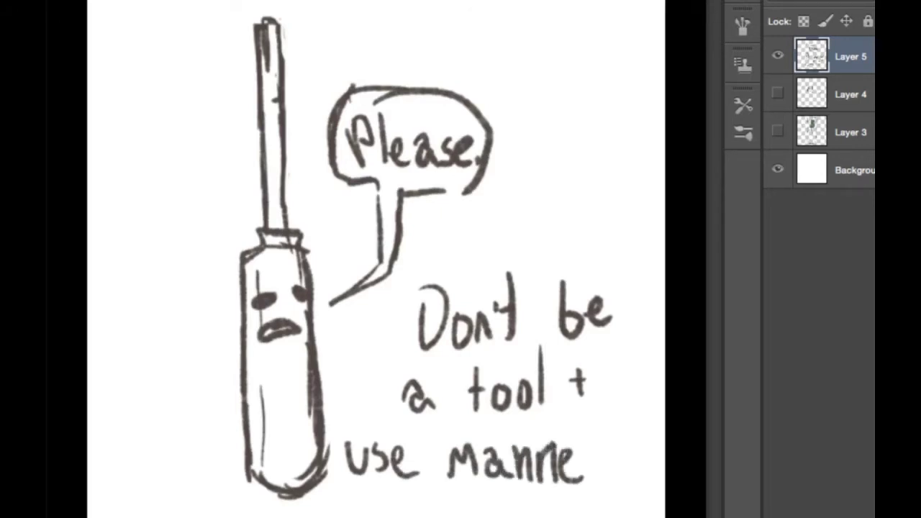
{"action": "mouse_move", "coordinate": [587, 441]}
{"action": "left_mouse_down"}
{"action": "mouse_move", "coordinate": [594, 479]}
{"action": "mouse_move", "coordinate": [609, 440]}
{"action": "mouse_move", "coordinate": [617, 468]}
{"action": "mouse_move", "coordinate": [609, 491]}
{"action": "mouse_move", "coordinate": [637, 479]}
{"action": "left_mouse_up"}
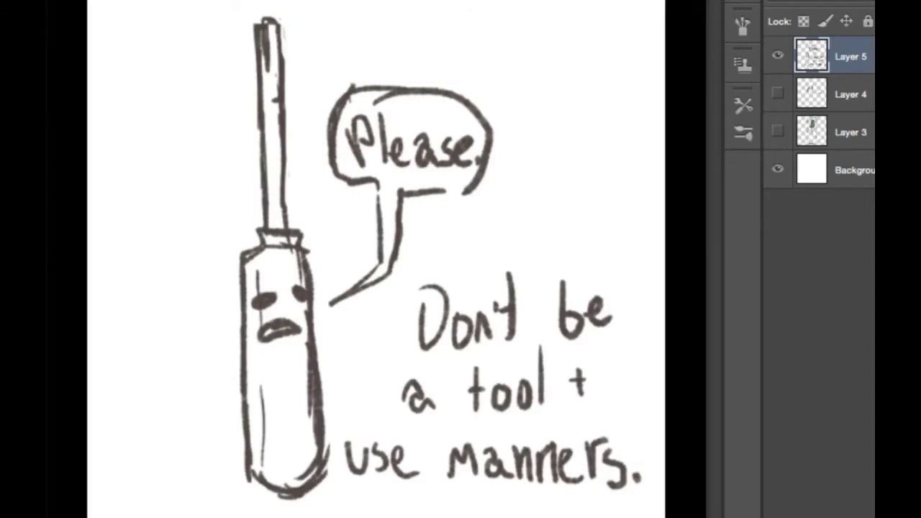
Step: Hide Layer 5 and sketch the outline of a man's head near the canvas top on a new layer
{"action": "key", "text": "ctrl+comma"}
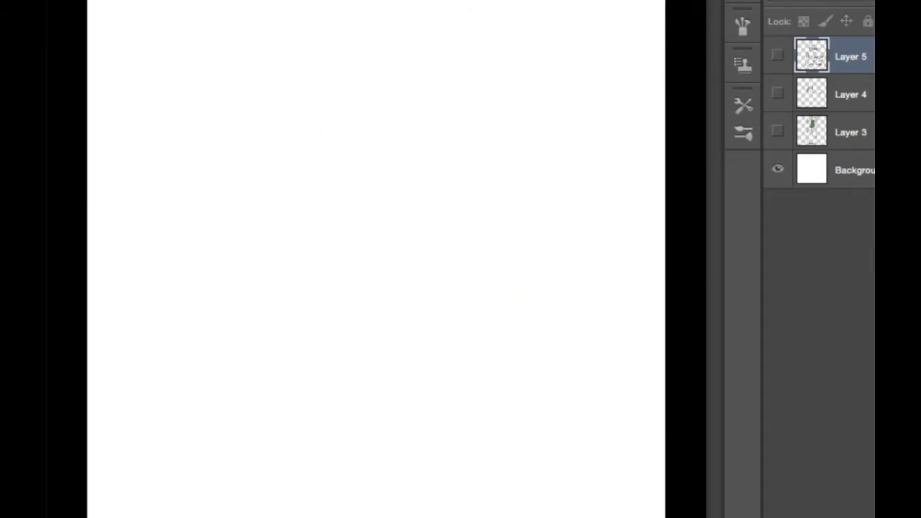
{"action": "key", "text": "ctrl+alt+shift+n"}
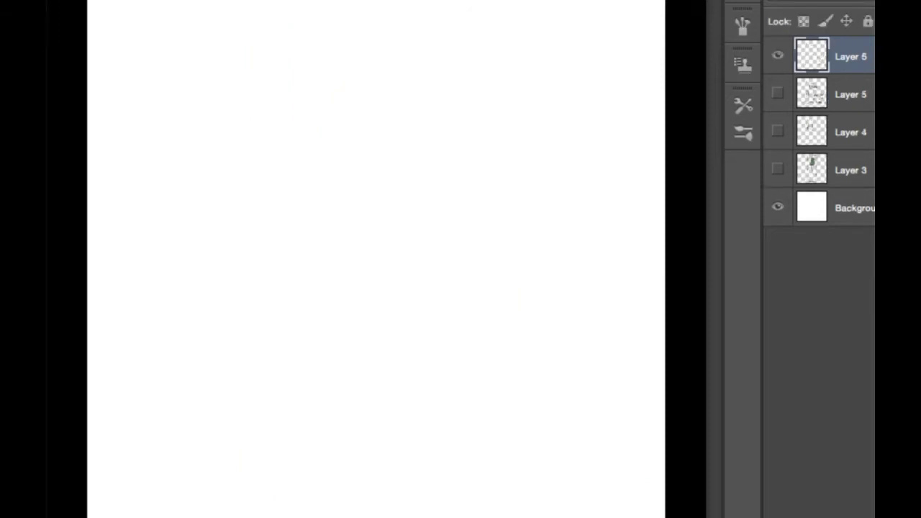
{"action": "mouse_move", "coordinate": [351, 28]}
{"action": "left_mouse_down"}
{"action": "mouse_move", "coordinate": [318, 50]}
{"action": "mouse_move", "coordinate": [329, 45]}
{"action": "mouse_move", "coordinate": [331, 101]}
{"action": "left_mouse_up"}
{"action": "mouse_move", "coordinate": [320, 44]}
{"action": "left_mouse_down"}
{"action": "mouse_move", "coordinate": [330, 100]}
{"action": "mouse_move", "coordinate": [386, 23]}
{"action": "mouse_move", "coordinate": [432, 63]}
{"action": "mouse_move", "coordinate": [404, 136]}
{"action": "mouse_move", "coordinate": [315, 93]}
{"action": "mouse_move", "coordinate": [312, 126]}
{"action": "left_mouse_up"}
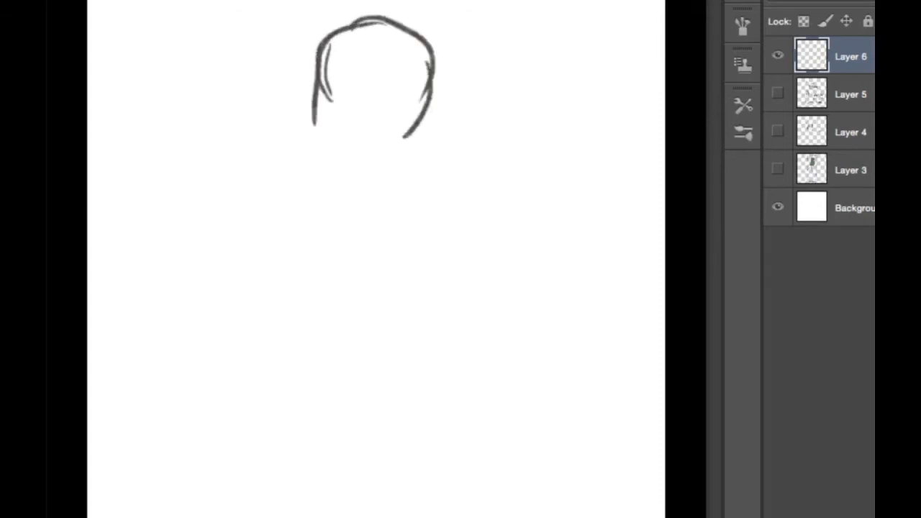
{"action": "mouse_move", "coordinate": [324, 70]}
{"action": "left_mouse_down"}
{"action": "mouse_move", "coordinate": [329, 165]}
{"action": "mouse_move", "coordinate": [409, 152]}
{"action": "left_mouse_up"}
{"action": "left_click_drag", "start_coordinate": [430, 108], "coordinate": [407, 163]}
{"action": "left_click_drag", "start_coordinate": [433, 80], "coordinate": [404, 148]}
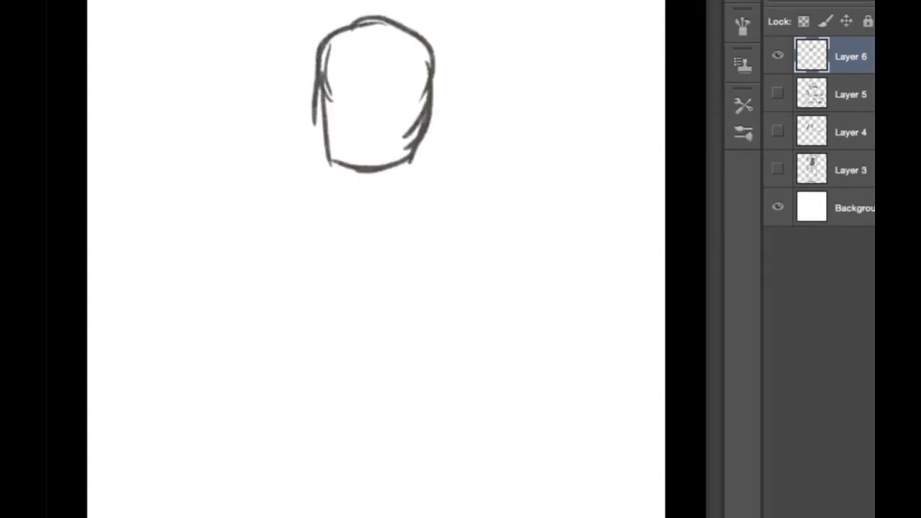
Step: Draw two half-closed eyes on the face and a beanie wrapped over the head
{"action": "mouse_move", "coordinate": [325, 80]}
{"action": "left_mouse_down"}
{"action": "mouse_move", "coordinate": [348, 79]}
{"action": "mouse_move", "coordinate": [334, 95]}
{"action": "mouse_move", "coordinate": [414, 75]}
{"action": "mouse_move", "coordinate": [388, 93]}
{"action": "mouse_move", "coordinate": [411, 89]}
{"action": "mouse_move", "coordinate": [416, 75]}
{"action": "left_mouse_up"}
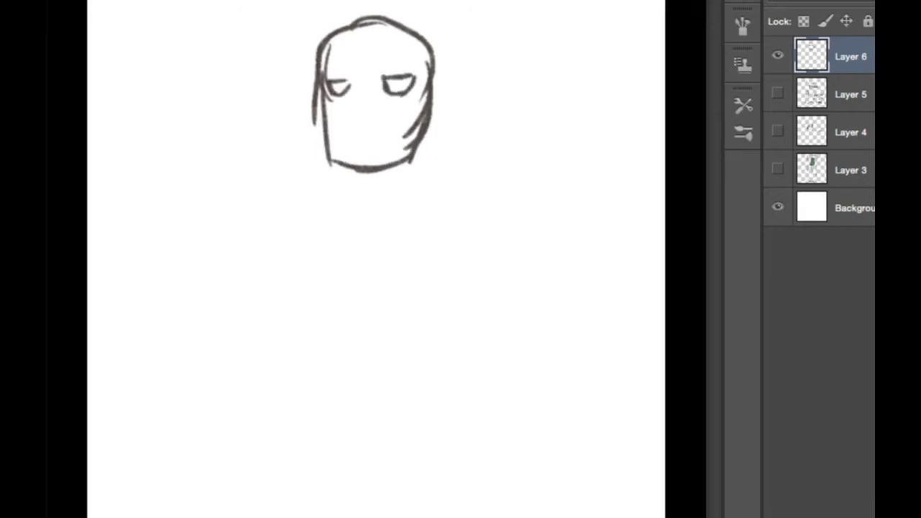
{"action": "left_click_drag", "start_coordinate": [316, 56], "coordinate": [384, 21]}
{"action": "mouse_move", "coordinate": [332, 44]}
{"action": "left_mouse_down"}
{"action": "mouse_move", "coordinate": [416, 26]}
{"action": "mouse_move", "coordinate": [370, 11]}
{"action": "mouse_move", "coordinate": [440, 48]}
{"action": "left_mouse_up"}
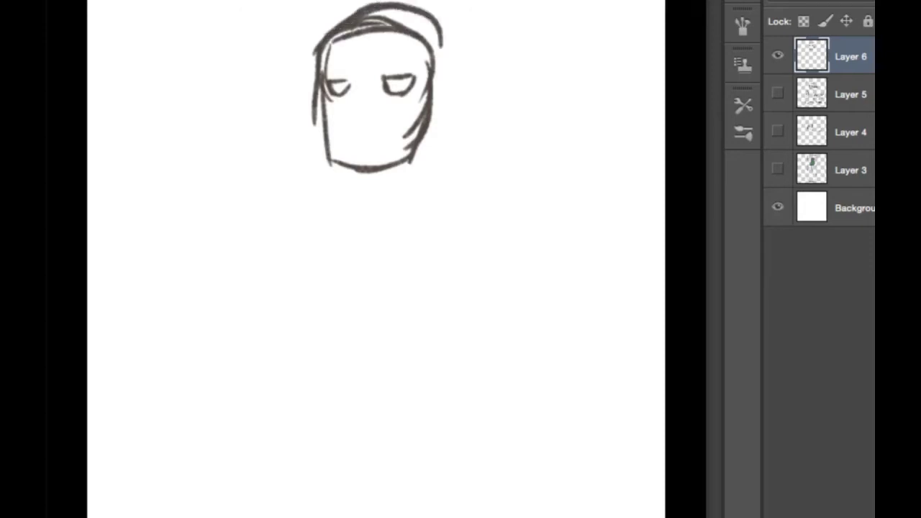
{"action": "left_click_drag", "start_coordinate": [420, 16], "coordinate": [438, 87]}
{"action": "left_click_drag", "start_coordinate": [381, 34], "coordinate": [430, 68]}
{"action": "left_click_drag", "start_coordinate": [435, 50], "coordinate": [405, 85]}
{"action": "left_click_drag", "start_coordinate": [370, 17], "coordinate": [432, 62]}
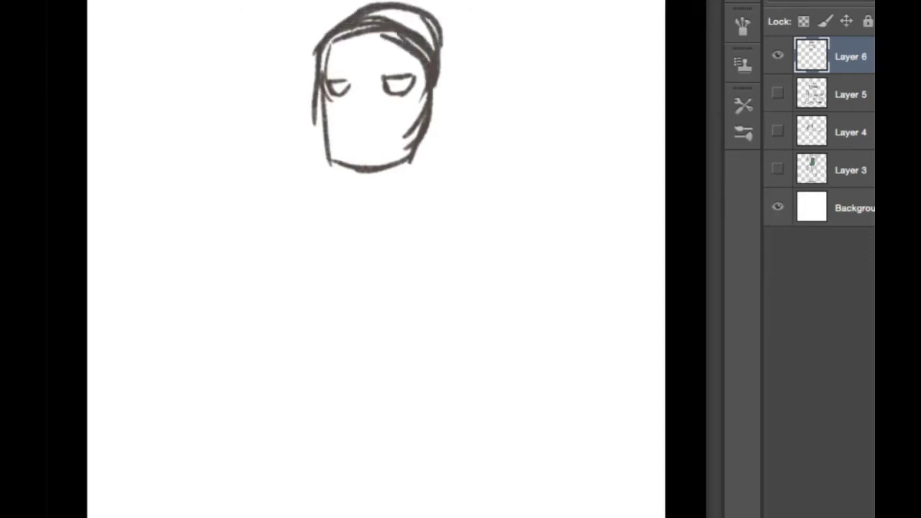
Step: Draw a straight nose line and long vertical beard strokes hanging from the chin
{"action": "mouse_move", "coordinate": [357, 87]}
{"action": "left_mouse_down"}
{"action": "mouse_move", "coordinate": [360, 116]}
{"action": "mouse_move", "coordinate": [321, 171]}
{"action": "mouse_move", "coordinate": [325, 197]}
{"action": "left_mouse_up"}
{"action": "left_click_drag", "start_coordinate": [332, 144], "coordinate": [335, 193]}
{"action": "mouse_move", "coordinate": [348, 158]}
{"action": "left_mouse_down"}
{"action": "mouse_move", "coordinate": [357, 206]}
{"action": "mouse_move", "coordinate": [370, 207]}
{"action": "left_mouse_up"}
{"action": "left_click_drag", "start_coordinate": [371, 172], "coordinate": [375, 209]}
{"action": "left_click_drag", "start_coordinate": [381, 157], "coordinate": [391, 213]}
{"action": "left_click_drag", "start_coordinate": [417, 146], "coordinate": [401, 199]}
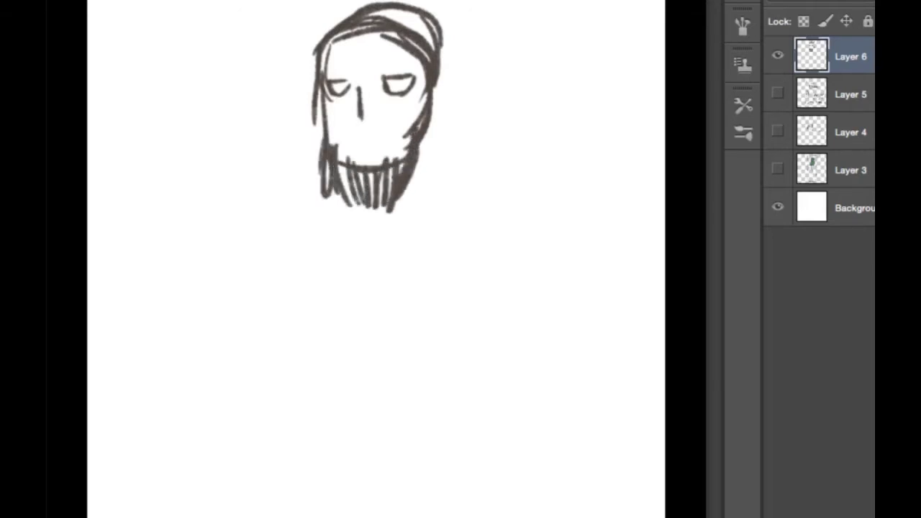
Step: Fill out the beard with dense strokes along the jaw and cheeks, and add thick eyebrows
{"action": "left_click_drag", "start_coordinate": [431, 105], "coordinate": [417, 181]}
{"action": "left_click_drag", "start_coordinate": [352, 143], "coordinate": [355, 166]}
{"action": "left_click_drag", "start_coordinate": [370, 137], "coordinate": [381, 191]}
{"action": "mouse_move", "coordinate": [388, 131]}
{"action": "left_mouse_down"}
{"action": "mouse_move", "coordinate": [392, 189]}
{"action": "mouse_move", "coordinate": [392, 176]}
{"action": "left_mouse_up"}
{"action": "left_click_drag", "start_coordinate": [407, 115], "coordinate": [405, 168]}
{"action": "mouse_move", "coordinate": [341, 137]}
{"action": "left_mouse_down"}
{"action": "mouse_move", "coordinate": [343, 183]}
{"action": "mouse_move", "coordinate": [355, 186]}
{"action": "left_mouse_up"}
{"action": "mouse_move", "coordinate": [351, 148]}
{"action": "left_mouse_down"}
{"action": "mouse_move", "coordinate": [362, 192]}
{"action": "mouse_move", "coordinate": [348, 179]}
{"action": "left_mouse_up"}
{"action": "left_click_drag", "start_coordinate": [324, 119], "coordinate": [320, 150]}
{"action": "mouse_move", "coordinate": [321, 115]}
{"action": "left_mouse_down"}
{"action": "mouse_move", "coordinate": [321, 161]}
{"action": "mouse_move", "coordinate": [349, 184]}
{"action": "left_mouse_up"}
{"action": "mouse_move", "coordinate": [328, 159]}
{"action": "left_mouse_down"}
{"action": "mouse_move", "coordinate": [328, 172]}
{"action": "mouse_move", "coordinate": [368, 168]}
{"action": "left_mouse_up"}
{"action": "mouse_move", "coordinate": [322, 68]}
{"action": "left_mouse_down"}
{"action": "mouse_move", "coordinate": [351, 75]}
{"action": "mouse_move", "coordinate": [341, 68]}
{"action": "mouse_move", "coordinate": [410, 66]}
{"action": "left_mouse_up"}
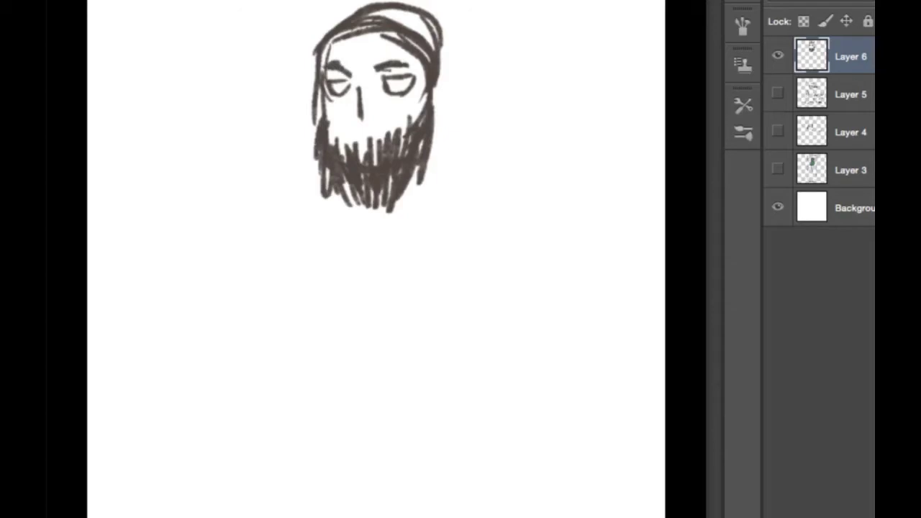
Step: Sketch the man's neck, shoulders and tapering torso outline, closed with a curved hem at the waist
{"action": "mouse_move", "coordinate": [312, 177]}
{"action": "left_mouse_down"}
{"action": "mouse_move", "coordinate": [268, 190]}
{"action": "mouse_move", "coordinate": [244, 246]}
{"action": "left_mouse_up"}
{"action": "mouse_move", "coordinate": [432, 173]}
{"action": "left_mouse_down"}
{"action": "mouse_move", "coordinate": [488, 203]}
{"action": "mouse_move", "coordinate": [495, 253]}
{"action": "left_mouse_up"}
{"action": "left_click_drag", "start_coordinate": [480, 276], "coordinate": [478, 306]}
{"action": "left_click_drag", "start_coordinate": [489, 264], "coordinate": [484, 334]}
{"action": "left_click_drag", "start_coordinate": [243, 241], "coordinate": [266, 334]}
{"action": "mouse_move", "coordinate": [263, 288]}
{"action": "left_mouse_down"}
{"action": "mouse_move", "coordinate": [302, 383]}
{"action": "mouse_move", "coordinate": [301, 430]}
{"action": "left_mouse_up"}
{"action": "left_click_drag", "start_coordinate": [284, 327], "coordinate": [298, 450]}
{"action": "mouse_move", "coordinate": [296, 452]}
{"action": "left_mouse_down"}
{"action": "mouse_move", "coordinate": [341, 463]}
{"action": "mouse_move", "coordinate": [337, 471]}
{"action": "mouse_move", "coordinate": [432, 476]}
{"action": "left_mouse_up"}
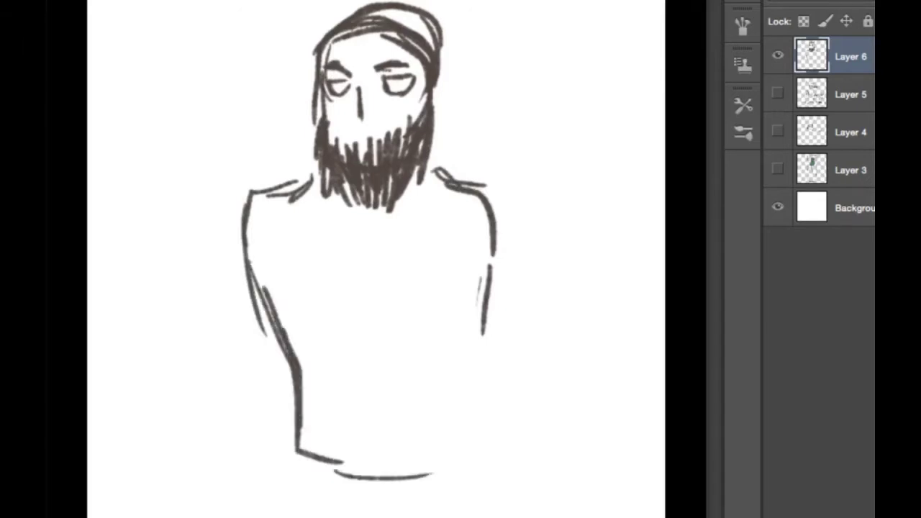
{"action": "mouse_move", "coordinate": [475, 426]}
{"action": "left_mouse_down"}
{"action": "mouse_move", "coordinate": [417, 466]}
{"action": "mouse_move", "coordinate": [490, 309]}
{"action": "left_mouse_up"}
{"action": "left_click_drag", "start_coordinate": [436, 157], "coordinate": [484, 208]}
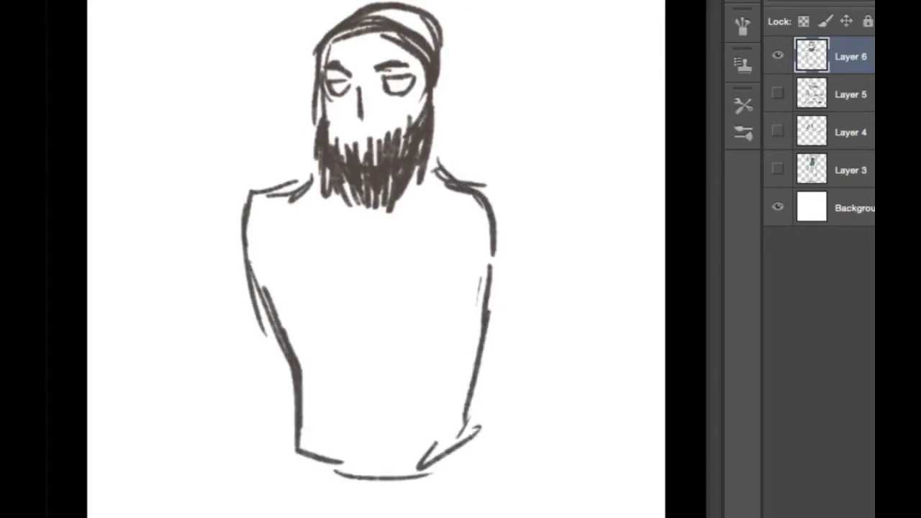
Step: Draw an open shirt collar with two pointed flaps and a low neckline below the beard
{"action": "mouse_move", "coordinate": [312, 189]}
{"action": "left_mouse_down"}
{"action": "mouse_move", "coordinate": [290, 228]}
{"action": "mouse_move", "coordinate": [349, 255]}
{"action": "left_mouse_up"}
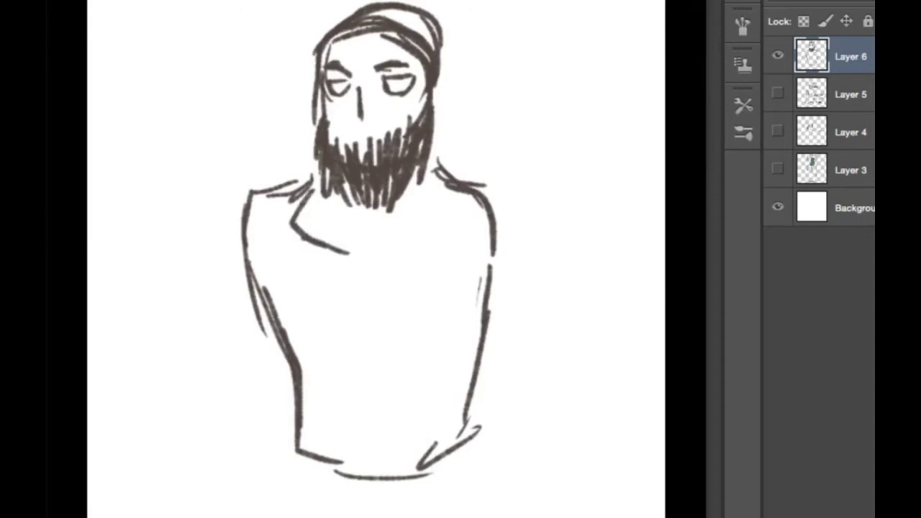
{"action": "left_click_drag", "start_coordinate": [301, 226], "coordinate": [345, 259]}
{"action": "left_click_drag", "start_coordinate": [320, 172], "coordinate": [353, 268]}
{"action": "left_click_drag", "start_coordinate": [319, 208], "coordinate": [375, 282]}
{"action": "left_click_drag", "start_coordinate": [433, 180], "coordinate": [392, 276]}
{"action": "left_click_drag", "start_coordinate": [395, 272], "coordinate": [452, 252]}
{"action": "left_click_drag", "start_coordinate": [440, 192], "coordinate": [453, 256]}
{"action": "left_click_drag", "start_coordinate": [430, 168], "coordinate": [447, 234]}
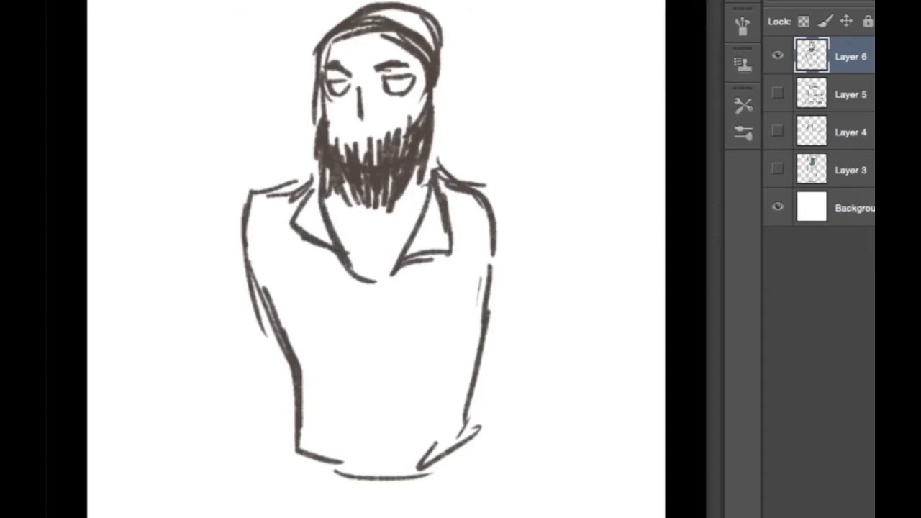
Step: Draw a thick dark suspender strap from the left collar flap down to the waist
{"action": "left_click_drag", "start_coordinate": [299, 244], "coordinate": [312, 394]}
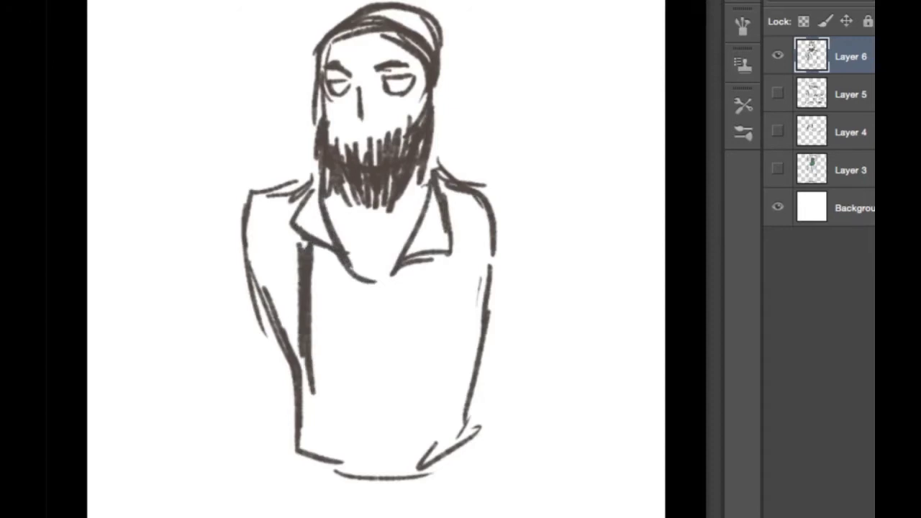
{"action": "left_click_drag", "start_coordinate": [298, 334], "coordinate": [325, 466]}
{"action": "left_click_drag", "start_coordinate": [314, 417], "coordinate": [346, 460]}
{"action": "left_click_drag", "start_coordinate": [314, 312], "coordinate": [333, 453]}
{"action": "left_click_drag", "start_coordinate": [308, 263], "coordinate": [314, 331]}
{"action": "left_click_drag", "start_coordinate": [302, 371], "coordinate": [312, 453]}
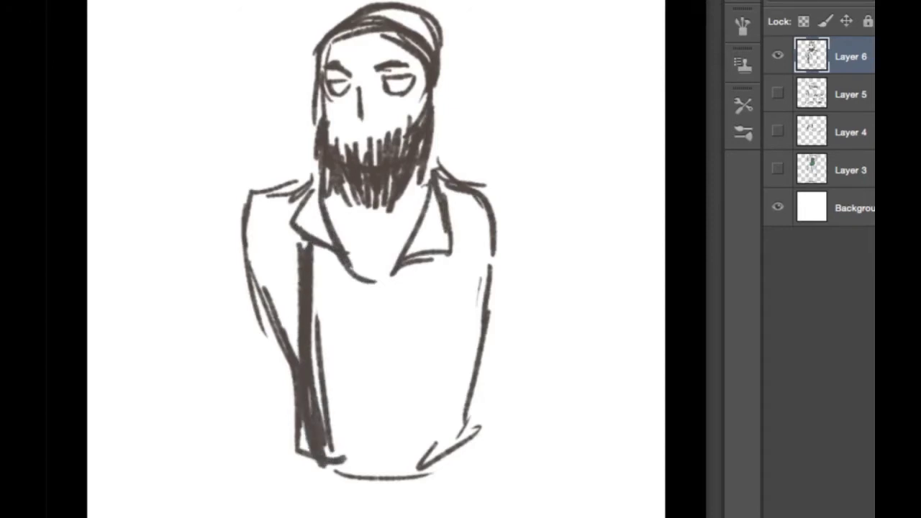
{"action": "left_click_drag", "start_coordinate": [311, 249], "coordinate": [310, 415]}
{"action": "left_click_drag", "start_coordinate": [313, 340], "coordinate": [329, 431]}
{"action": "left_click_drag", "start_coordinate": [335, 461], "coordinate": [348, 490]}
Step: Draw the matching right suspender strap from the collar flap down to the shirt hem
{"action": "left_click_drag", "start_coordinate": [440, 254], "coordinate": [428, 422]}
{"action": "mouse_move", "coordinate": [444, 298]}
{"action": "left_mouse_down"}
{"action": "mouse_move", "coordinate": [431, 436]}
{"action": "mouse_move", "coordinate": [455, 461]}
{"action": "mouse_move", "coordinate": [440, 442]}
{"action": "left_mouse_up"}
{"action": "left_click_drag", "start_coordinate": [455, 246], "coordinate": [444, 392]}
{"action": "left_click_drag", "start_coordinate": [456, 217], "coordinate": [444, 342]}
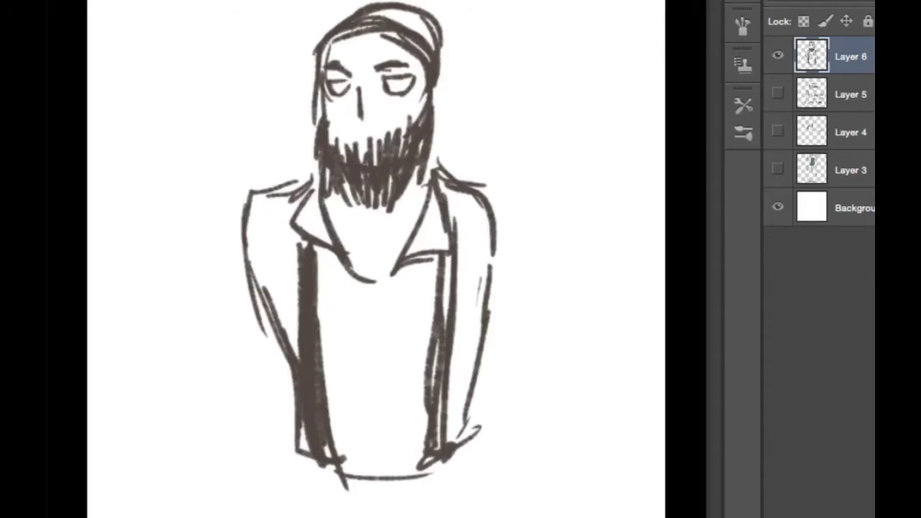
Step: Draw the trouser waistband and hip lines below the shirt hem, and fill in the right suspender
{"action": "mouse_move", "coordinate": [300, 454]}
{"action": "left_mouse_down"}
{"action": "mouse_move", "coordinate": [287, 517]}
{"action": "mouse_move", "coordinate": [335, 472]}
{"action": "mouse_move", "coordinate": [420, 483]}
{"action": "left_mouse_up"}
{"action": "left_click_drag", "start_coordinate": [416, 471], "coordinate": [481, 430]}
{"action": "mouse_move", "coordinate": [477, 431]}
{"action": "left_mouse_down"}
{"action": "mouse_move", "coordinate": [496, 447]}
{"action": "mouse_move", "coordinate": [508, 515]}
{"action": "mouse_move", "coordinate": [495, 517]}
{"action": "left_mouse_up"}
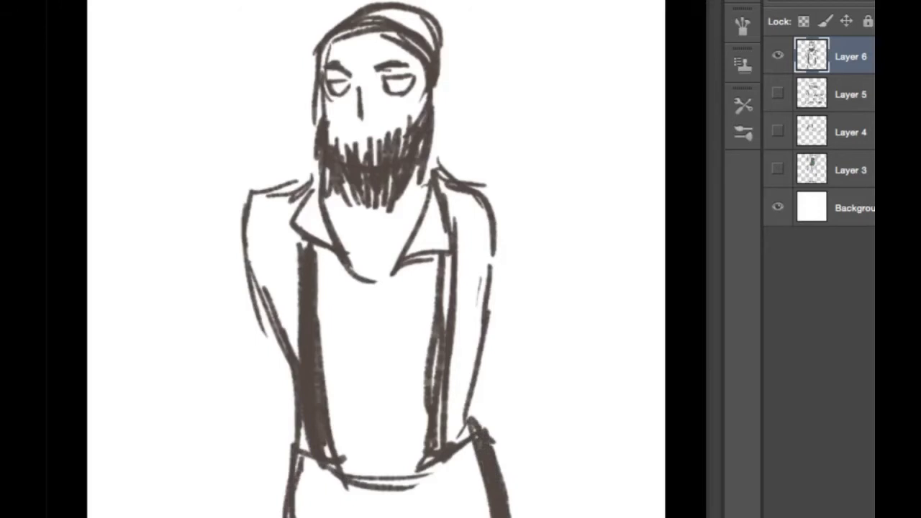
{"action": "mouse_move", "coordinate": [448, 263]}
{"action": "left_mouse_down"}
{"action": "mouse_move", "coordinate": [440, 385]}
{"action": "mouse_move", "coordinate": [418, 481]}
{"action": "left_mouse_up"}
Step: Sketch the left sleeve from the shoulder down to a flared cuff at waist height
{"action": "mouse_move", "coordinate": [261, 183]}
{"action": "left_mouse_down"}
{"action": "mouse_move", "coordinate": [230, 209]}
{"action": "mouse_move", "coordinate": [200, 381]}
{"action": "left_mouse_up"}
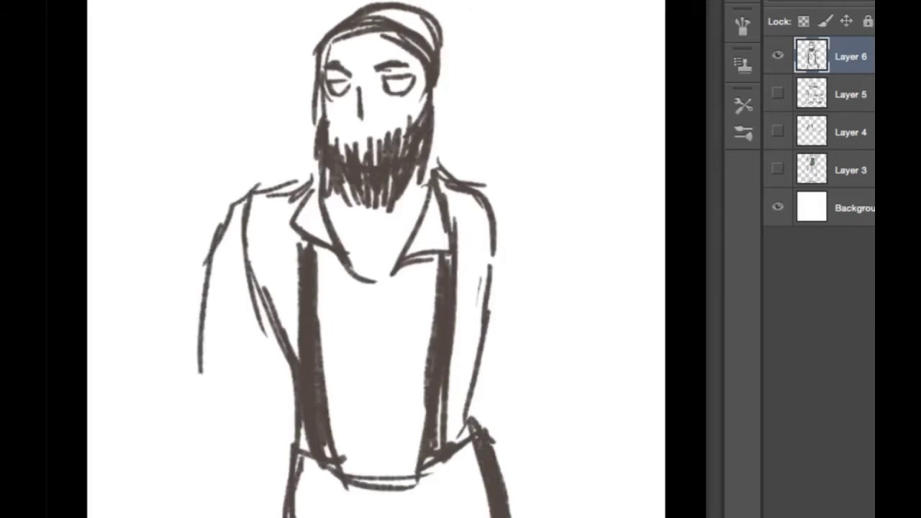
{"action": "left_click_drag", "start_coordinate": [228, 261], "coordinate": [216, 389]}
{"action": "mouse_move", "coordinate": [225, 243]}
{"action": "left_mouse_down"}
{"action": "mouse_move", "coordinate": [187, 451]}
{"action": "mouse_move", "coordinate": [239, 458]}
{"action": "mouse_move", "coordinate": [252, 477]}
{"action": "left_mouse_up"}
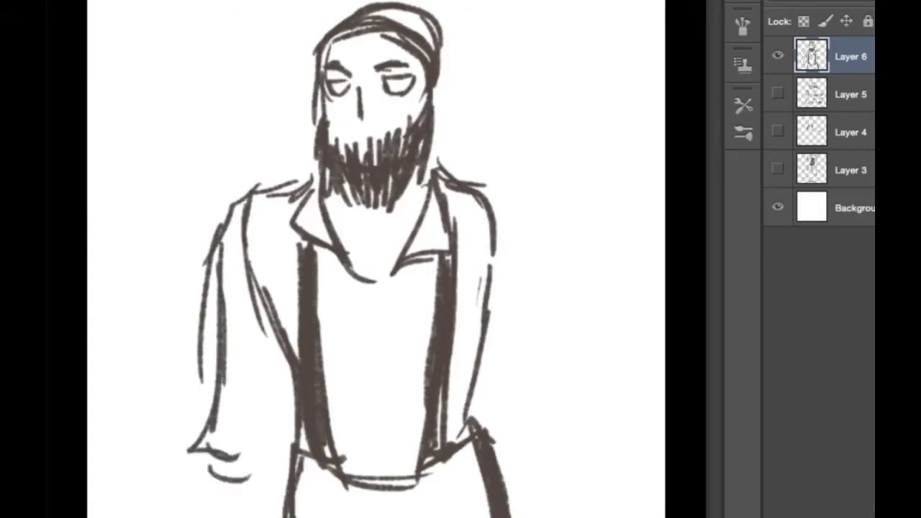
Step: Sketch the right sleeve from the shoulder to the elbow, with its inner edge and a cuff beside the hip
{"action": "left_click_drag", "start_coordinate": [463, 193], "coordinate": [503, 209]}
{"action": "left_click_drag", "start_coordinate": [498, 203], "coordinate": [553, 347]}
{"action": "left_click_drag", "start_coordinate": [518, 265], "coordinate": [552, 397]}
{"action": "left_click_drag", "start_coordinate": [556, 406], "coordinate": [560, 434]}
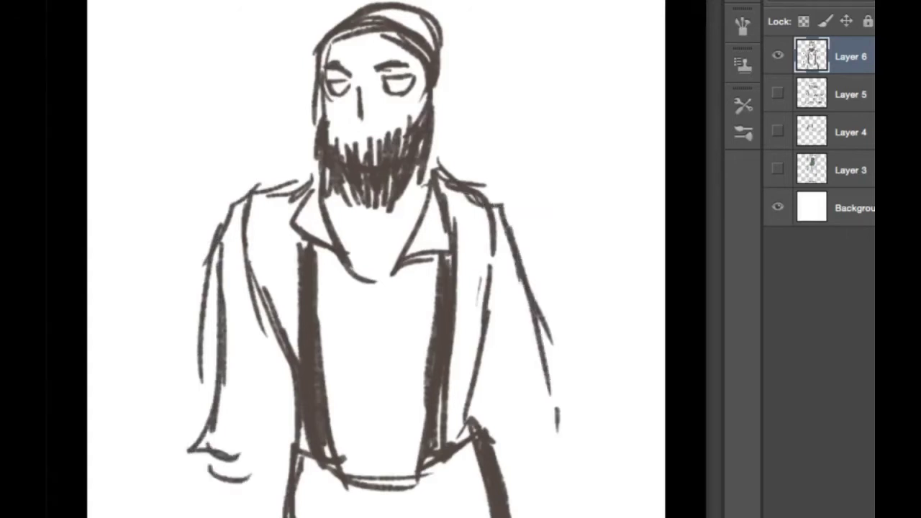
{"action": "left_click_drag", "start_coordinate": [486, 412], "coordinate": [528, 461]}
{"action": "left_click_drag", "start_coordinate": [471, 360], "coordinate": [495, 423]}
{"action": "mouse_move", "coordinate": [477, 373]}
{"action": "left_mouse_down"}
{"action": "mouse_move", "coordinate": [506, 456]}
{"action": "mouse_move", "coordinate": [538, 465]}
{"action": "left_mouse_up"}
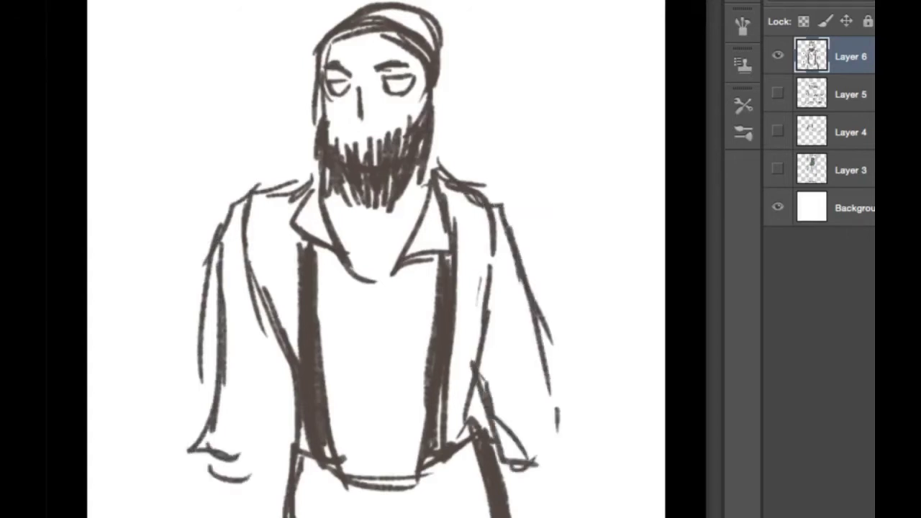
Step: Erase the old torso and shoulder lines running through both sleeves, and thin the left sleeve's outer line
{"action": "left_click_drag", "start_coordinate": [255, 299], "coordinate": [244, 224]}
{"action": "left_click_drag", "start_coordinate": [263, 335], "coordinate": [245, 222]}
{"action": "left_click_drag", "start_coordinate": [256, 291], "coordinate": [249, 269]}
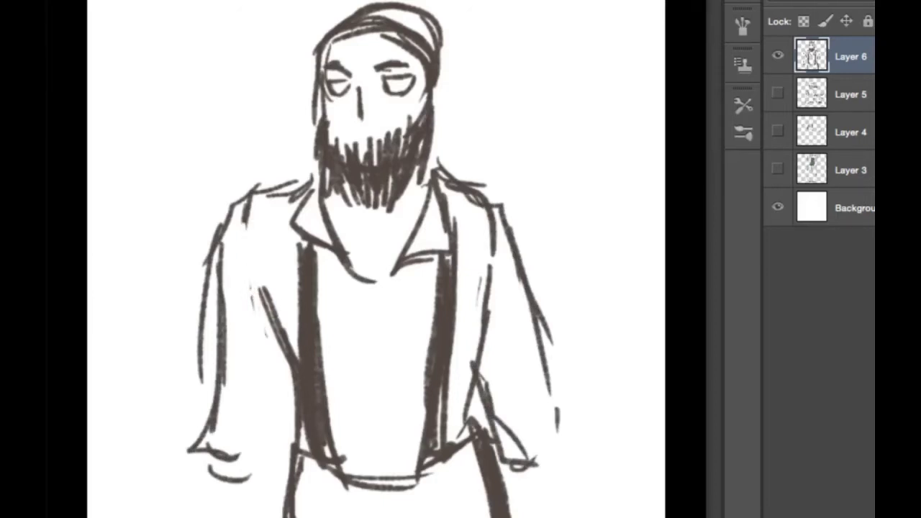
{"action": "mouse_move", "coordinate": [248, 230]}
{"action": "left_mouse_down"}
{"action": "mouse_move", "coordinate": [243, 214]}
{"action": "mouse_move", "coordinate": [242, 224]}
{"action": "left_mouse_up"}
{"action": "mouse_move", "coordinate": [205, 261]}
{"action": "left_mouse_down"}
{"action": "mouse_move", "coordinate": [199, 377]}
{"action": "mouse_move", "coordinate": [205, 319]}
{"action": "left_mouse_up"}
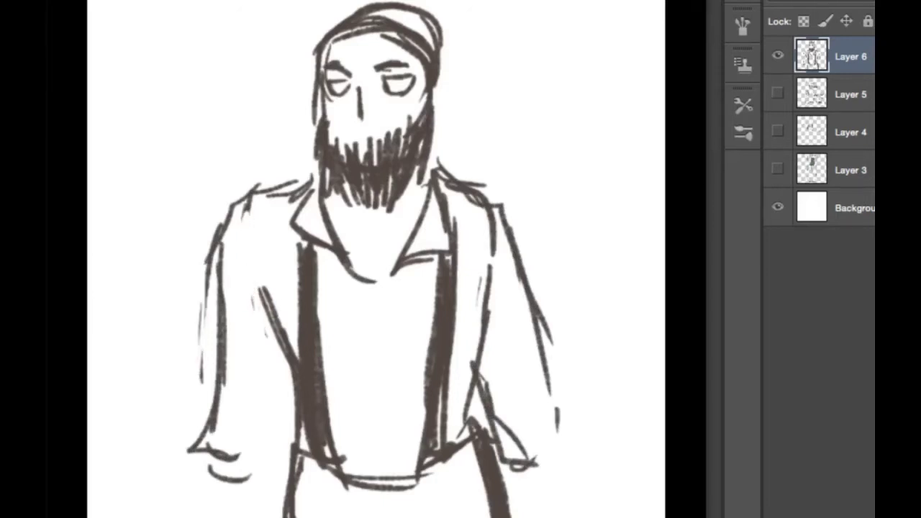
{"action": "left_click_drag", "start_coordinate": [494, 225], "coordinate": [482, 335]}
{"action": "left_click_drag", "start_coordinate": [493, 254], "coordinate": [491, 223]}
{"action": "left_click_drag", "start_coordinate": [490, 249], "coordinate": [483, 194]}
{"action": "left_click_drag", "start_coordinate": [206, 256], "coordinate": [199, 343]}
{"action": "mouse_move", "coordinate": [260, 182]}
{"action": "left_mouse_down"}
{"action": "mouse_move", "coordinate": [210, 244]}
{"action": "mouse_move", "coordinate": [285, 184]}
{"action": "left_mouse_up"}
Step: Fill the gaps in the upper beard with short dark strokes
{"action": "mouse_move", "coordinate": [313, 153]}
{"action": "left_mouse_down"}
{"action": "mouse_move", "coordinate": [330, 143]}
{"action": "mouse_move", "coordinate": [318, 165]}
{"action": "mouse_move", "coordinate": [349, 146]}
{"action": "mouse_move", "coordinate": [341, 155]}
{"action": "left_mouse_up"}
{"action": "left_click_drag", "start_coordinate": [351, 145], "coordinate": [360, 161]}
{"action": "left_click_drag", "start_coordinate": [344, 128], "coordinate": [338, 144]}
{"action": "left_click_drag", "start_coordinate": [362, 157], "coordinate": [361, 165]}
{"action": "left_click_drag", "start_coordinate": [333, 125], "coordinate": [342, 161]}
{"action": "mouse_move", "coordinate": [360, 138]}
{"action": "left_mouse_down"}
{"action": "mouse_move", "coordinate": [364, 166]}
{"action": "mouse_move", "coordinate": [376, 164]}
{"action": "left_mouse_up"}
{"action": "left_click_drag", "start_coordinate": [401, 137], "coordinate": [389, 157]}
{"action": "left_click_drag", "start_coordinate": [417, 110], "coordinate": [410, 139]}
{"action": "left_click_drag", "start_coordinate": [420, 140], "coordinate": [419, 158]}
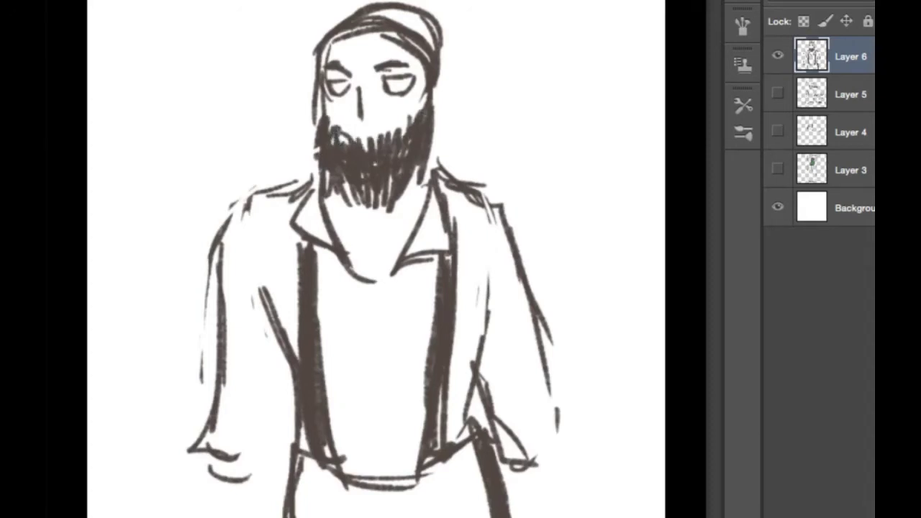
Step: Erase the inside of the beard with vertical strokes, leaving a dark jaw outline and a ragged lower edge
{"action": "left_click_drag", "start_coordinate": [330, 143], "coordinate": [330, 177]}
{"action": "left_click_drag", "start_coordinate": [330, 131], "coordinate": [333, 172]}
{"action": "left_click_drag", "start_coordinate": [341, 141], "coordinate": [338, 185]}
{"action": "left_click_drag", "start_coordinate": [348, 143], "coordinate": [350, 182]}
{"action": "left_click_drag", "start_coordinate": [354, 153], "coordinate": [356, 179]}
{"action": "mouse_move", "coordinate": [367, 150]}
{"action": "left_mouse_down"}
{"action": "mouse_move", "coordinate": [366, 187]}
{"action": "mouse_move", "coordinate": [354, 167]}
{"action": "left_mouse_up"}
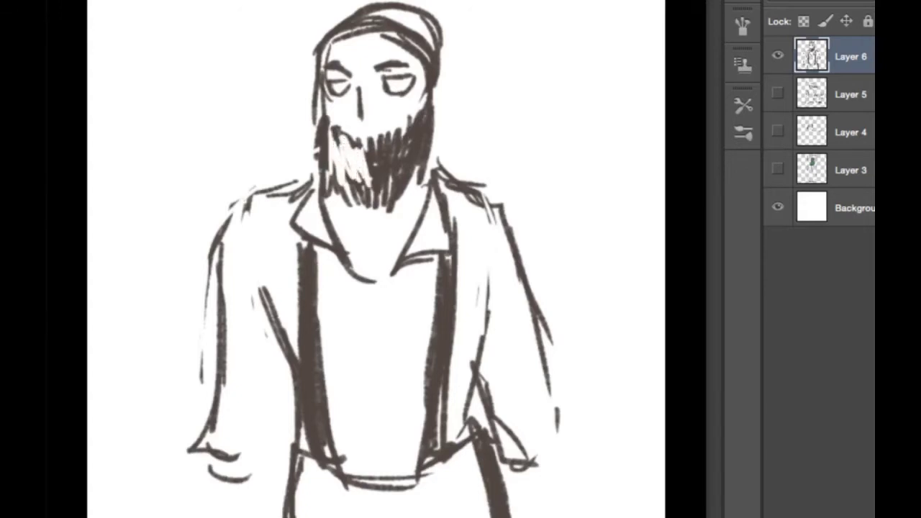
{"action": "left_click_drag", "start_coordinate": [339, 128], "coordinate": [337, 138]}
{"action": "mouse_move", "coordinate": [351, 139]}
{"action": "left_mouse_down"}
{"action": "mouse_move", "coordinate": [349, 151]}
{"action": "mouse_move", "coordinate": [366, 161]}
{"action": "mouse_move", "coordinate": [348, 148]}
{"action": "left_mouse_up"}
{"action": "left_click_drag", "start_coordinate": [359, 139], "coordinate": [359, 151]}
{"action": "left_click_drag", "start_coordinate": [370, 135], "coordinate": [376, 189]}
{"action": "left_click_drag", "start_coordinate": [387, 133], "coordinate": [379, 189]}
{"action": "left_click_drag", "start_coordinate": [390, 140], "coordinate": [394, 188]}
{"action": "left_click_drag", "start_coordinate": [399, 128], "coordinate": [401, 182]}
{"action": "left_click_drag", "start_coordinate": [412, 117], "coordinate": [411, 163]}
{"action": "left_click_drag", "start_coordinate": [418, 115], "coordinate": [417, 147]}
{"action": "mouse_move", "coordinate": [420, 126]}
{"action": "left_mouse_down"}
{"action": "mouse_move", "coordinate": [419, 149]}
{"action": "mouse_move", "coordinate": [407, 155]}
{"action": "left_mouse_up"}
{"action": "left_click_drag", "start_coordinate": [395, 126], "coordinate": [394, 161]}
{"action": "mouse_move", "coordinate": [339, 125]}
{"action": "left_mouse_down"}
{"action": "mouse_move", "coordinate": [338, 153]}
{"action": "mouse_move", "coordinate": [334, 142]}
{"action": "left_mouse_up"}
{"action": "mouse_move", "coordinate": [331, 127]}
{"action": "left_mouse_down"}
{"action": "mouse_move", "coordinate": [330, 136]}
{"action": "mouse_move", "coordinate": [358, 148]}
{"action": "left_mouse_up"}
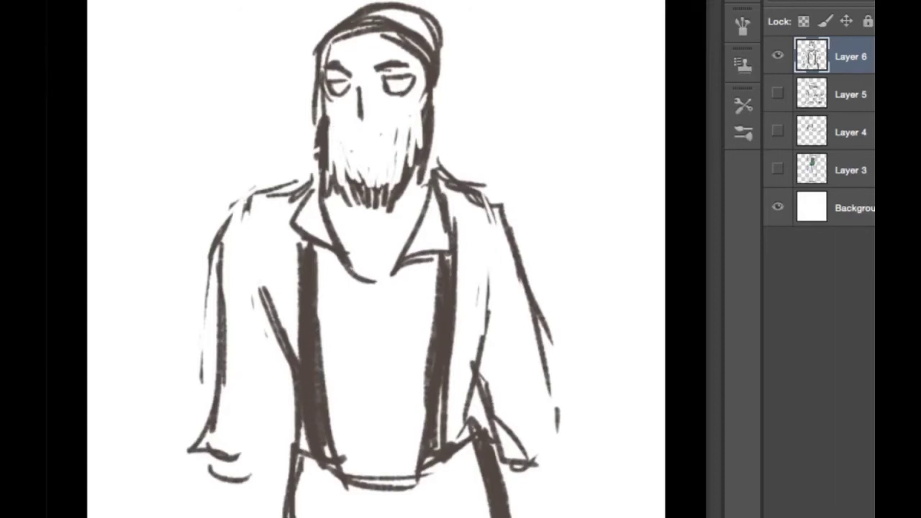
Step: Draw a downturned mouth, short moustache strokes across the cheeks and small marks under the eyes
{"action": "left_click_drag", "start_coordinate": [347, 152], "coordinate": [391, 148]}
{"action": "left_click_drag", "start_coordinate": [337, 115], "coordinate": [338, 133]}
{"action": "left_click_drag", "start_coordinate": [344, 119], "coordinate": [348, 135]}
{"action": "mouse_move", "coordinate": [353, 116]}
{"action": "left_mouse_down"}
{"action": "mouse_move", "coordinate": [354, 132]}
{"action": "mouse_move", "coordinate": [385, 136]}
{"action": "left_mouse_up"}
{"action": "mouse_move", "coordinate": [395, 118]}
{"action": "left_mouse_down"}
{"action": "mouse_move", "coordinate": [388, 131]}
{"action": "mouse_move", "coordinate": [397, 132]}
{"action": "left_mouse_up"}
{"action": "left_click_drag", "start_coordinate": [407, 116], "coordinate": [411, 125]}
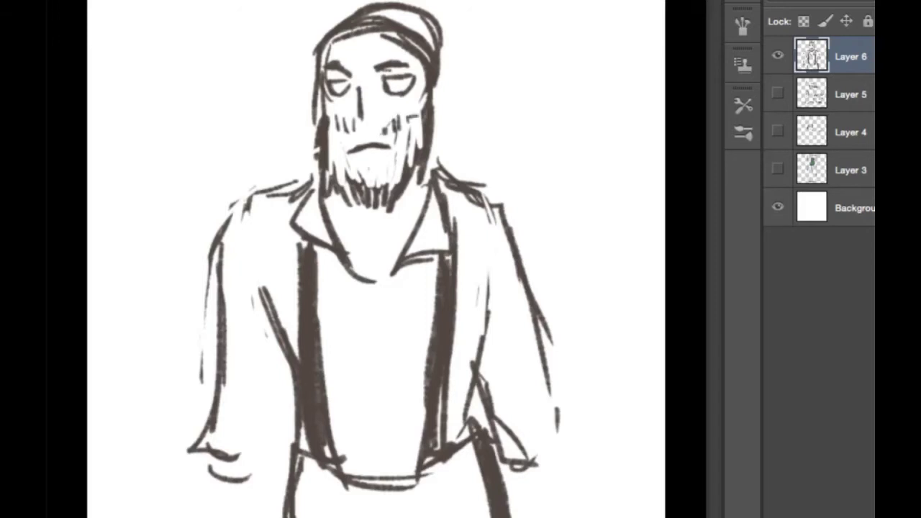
{"action": "mouse_move", "coordinate": [381, 94]}
{"action": "left_mouse_down"}
{"action": "mouse_move", "coordinate": [388, 102]}
{"action": "mouse_move", "coordinate": [345, 100]}
{"action": "left_mouse_up"}
Step: Draw a rolled-up cuff on the right sleeve and round out the sleeve's outer edge at the elbow
{"action": "left_click_drag", "start_coordinate": [482, 434], "coordinate": [507, 422]}
{"action": "left_click_drag", "start_coordinate": [495, 431], "coordinate": [548, 410]}
{"action": "left_click_drag", "start_coordinate": [500, 446], "coordinate": [539, 435]}
{"action": "left_click_drag", "start_coordinate": [497, 463], "coordinate": [542, 455]}
{"action": "left_click_drag", "start_coordinate": [528, 456], "coordinate": [551, 447]}
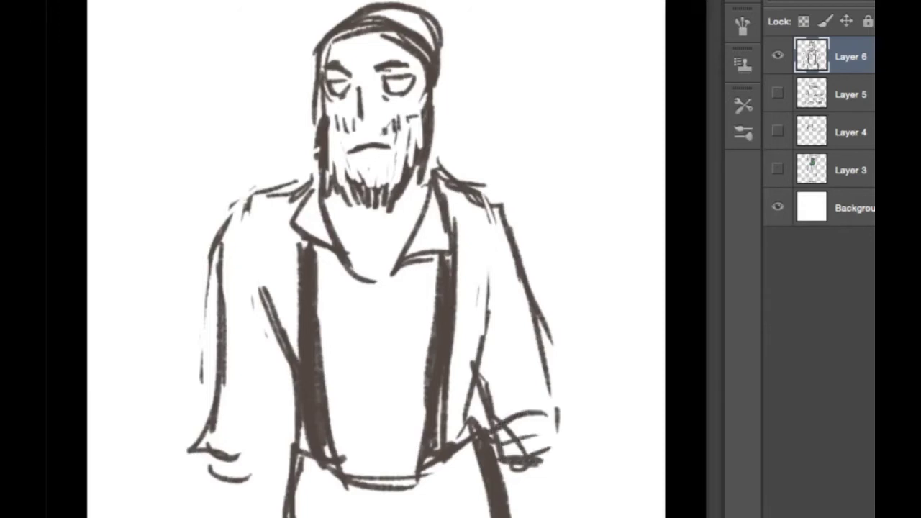
{"action": "left_click_drag", "start_coordinate": [527, 300], "coordinate": [564, 416]}
{"action": "left_click_drag", "start_coordinate": [534, 341], "coordinate": [555, 445]}
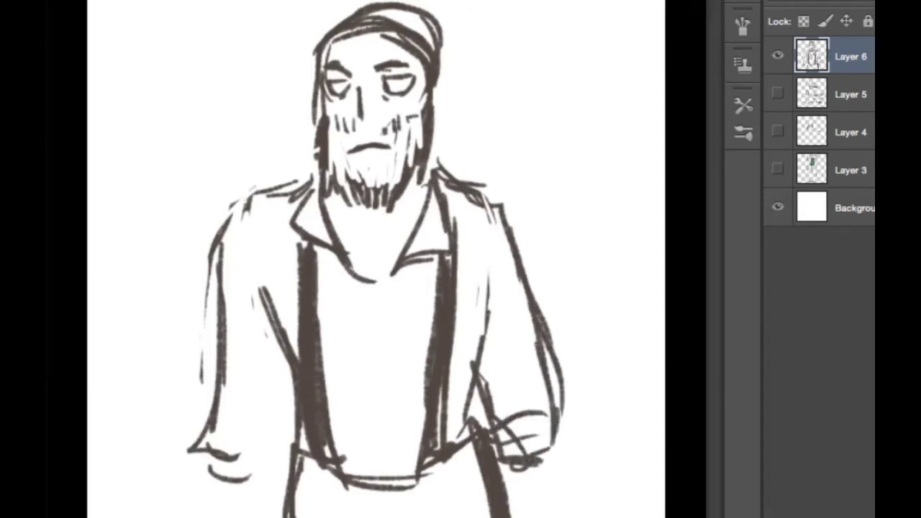
Step: Draw a rolled-up cuff and fabric folds at the end of the left sleeve
{"action": "left_click_drag", "start_coordinate": [223, 447], "coordinate": [282, 462]}
{"action": "left_click_drag", "start_coordinate": [216, 424], "coordinate": [256, 431]}
{"action": "mouse_move", "coordinate": [233, 430]}
{"action": "left_mouse_down"}
{"action": "mouse_move", "coordinate": [280, 417]}
{"action": "mouse_move", "coordinate": [280, 392]}
{"action": "left_mouse_up"}
{"action": "left_click_drag", "start_coordinate": [265, 408], "coordinate": [282, 401]}
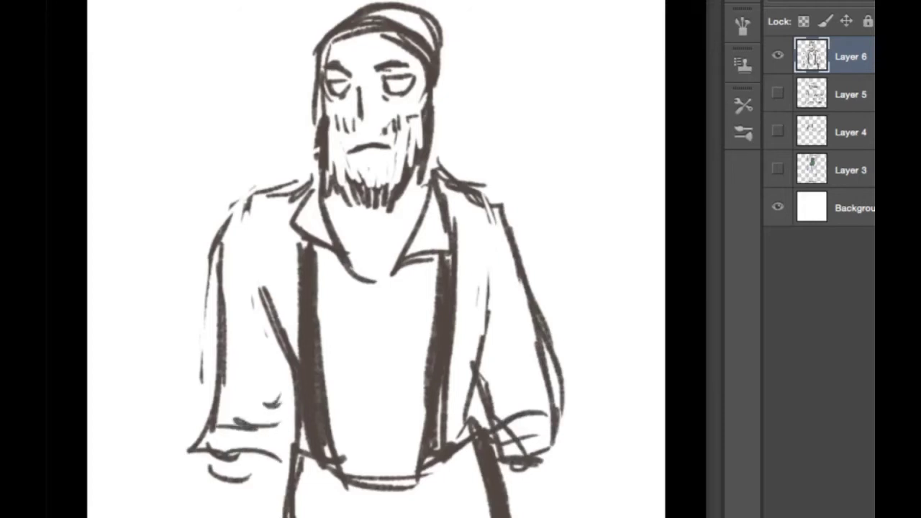
Step: Add a tuft of hair under the beanie, short moustache marks below the nose and pupils in both eyes
{"action": "mouse_move", "coordinate": [355, 28]}
{"action": "left_mouse_down"}
{"action": "mouse_move", "coordinate": [376, 50]}
{"action": "mouse_move", "coordinate": [399, 49]}
{"action": "left_mouse_up"}
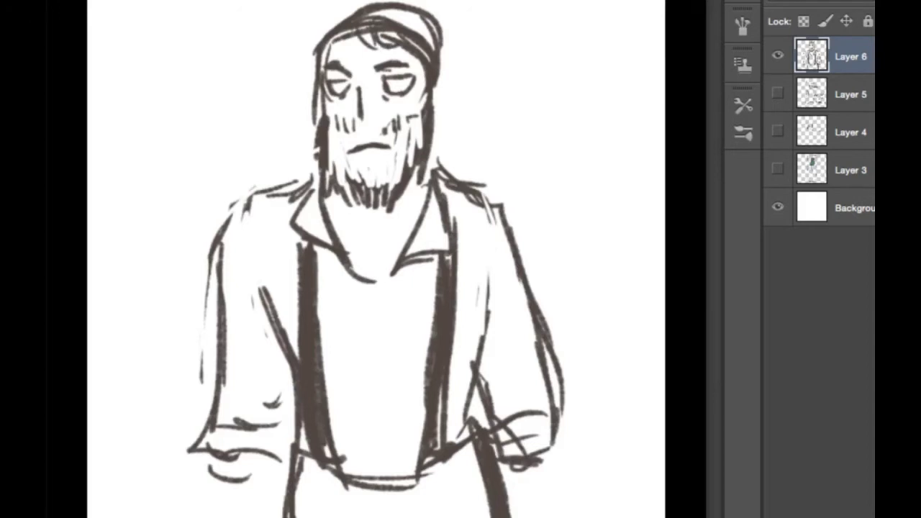
{"action": "left_click_drag", "start_coordinate": [366, 124], "coordinate": [369, 135]}
{"action": "left_click_drag", "start_coordinate": [371, 118], "coordinate": [378, 130]}
{"action": "mouse_move", "coordinate": [335, 83]}
{"action": "left_mouse_down"}
{"action": "mouse_move", "coordinate": [344, 90]}
{"action": "mouse_move", "coordinate": [405, 81]}
{"action": "mouse_move", "coordinate": [403, 90]}
{"action": "left_mouse_up"}
Step: Darken the lower end of the right suspender and the curved shirt hem, and touch up the beard
{"action": "left_click_drag", "start_coordinate": [440, 402], "coordinate": [434, 450]}
{"action": "mouse_move", "coordinate": [311, 456]}
{"action": "left_mouse_down"}
{"action": "mouse_move", "coordinate": [321, 475]}
{"action": "mouse_move", "coordinate": [413, 479]}
{"action": "mouse_move", "coordinate": [448, 462]}
{"action": "left_mouse_up"}
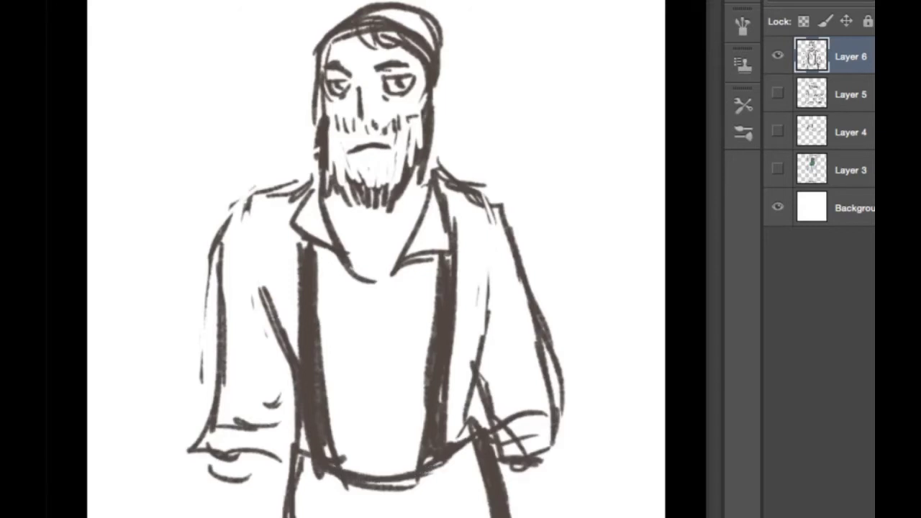
{"action": "left_click_drag", "start_coordinate": [346, 180], "coordinate": [350, 187]}
Step: Draw both forearms extending from the rolled cuffs down to the canvas edge
{"action": "left_click_drag", "start_coordinate": [212, 430], "coordinate": [208, 517]}
{"action": "left_click_drag", "start_coordinate": [222, 460], "coordinate": [223, 517]}
{"action": "left_click_drag", "start_coordinate": [220, 479], "coordinate": [215, 517]}
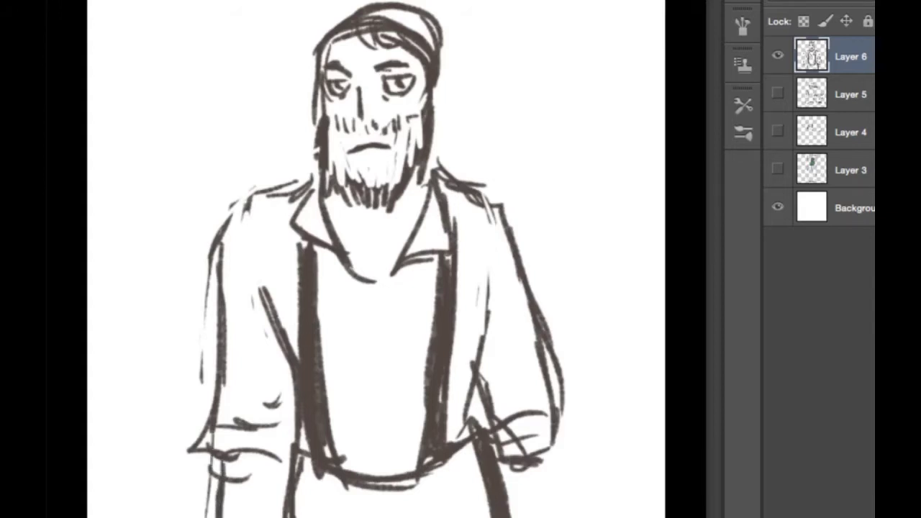
{"action": "left_click_drag", "start_coordinate": [288, 446], "coordinate": [285, 463]}
{"action": "left_click_drag", "start_coordinate": [526, 423], "coordinate": [524, 432]}
{"action": "left_click_drag", "start_coordinate": [555, 395], "coordinate": [576, 455]}
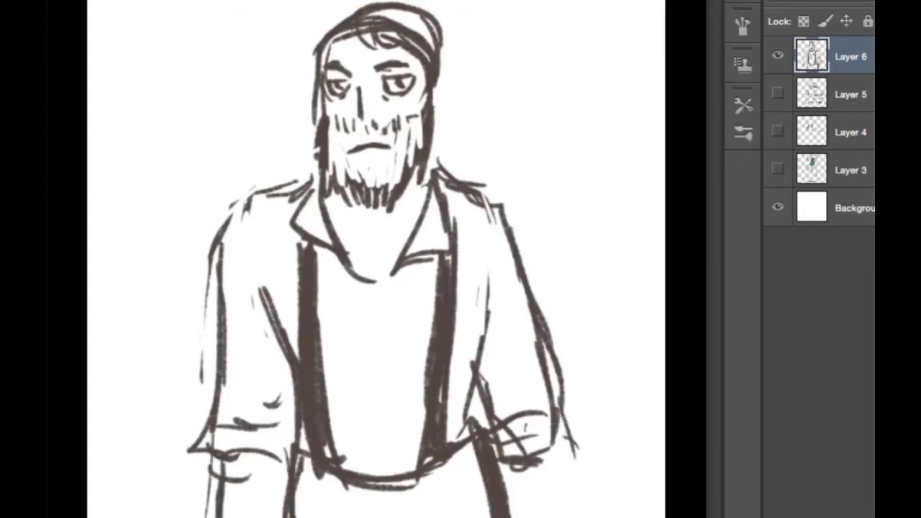
{"action": "left_click_drag", "start_coordinate": [511, 448], "coordinate": [500, 492]}
{"action": "left_click_drag", "start_coordinate": [576, 466], "coordinate": [574, 509]}
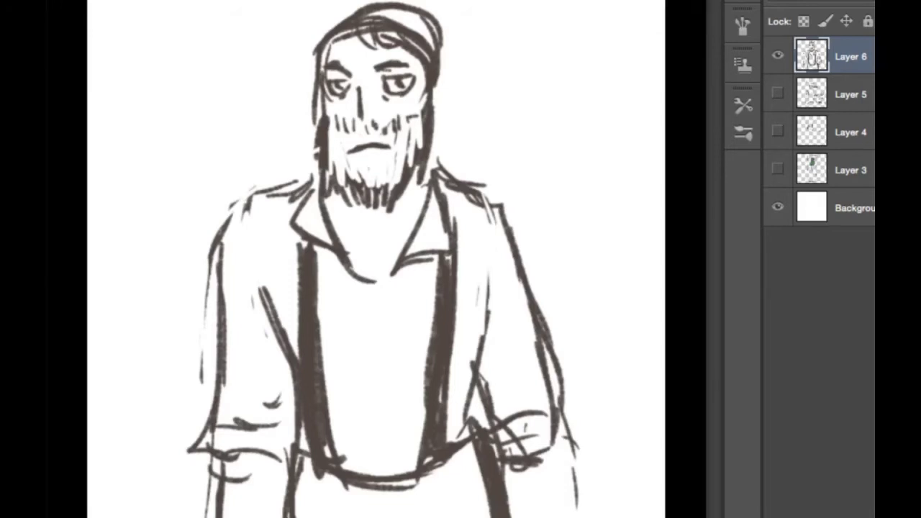
Step: Add a new layer beneath the line art and paint the face in a light peach skin tone
{"action": "mouse_move", "coordinate": [350, 117]}
{"action": "left_mouse_down"}
{"action": "mouse_move", "coordinate": [351, 134]}
{"action": "mouse_move", "coordinate": [340, 104]}
{"action": "mouse_move", "coordinate": [358, 149]}
{"action": "left_mouse_up"}
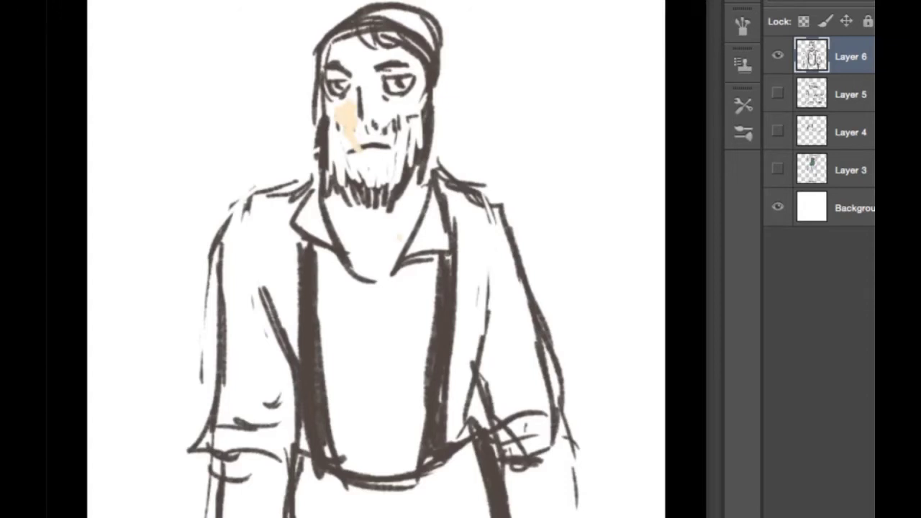
{"action": "key", "text": "ctrl+z"}
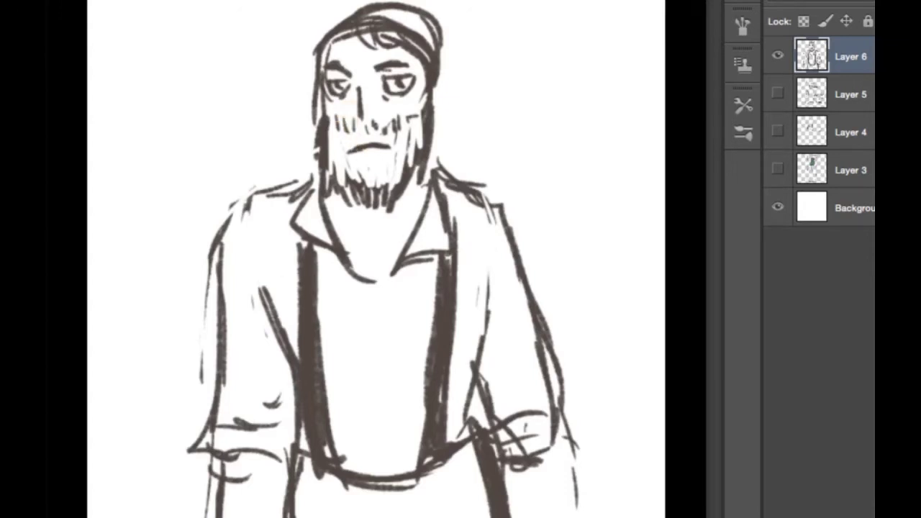
{"action": "key", "text": "ctrl+shift+alt+n"}
{"action": "key", "text": "ctrl+bracketleft"}
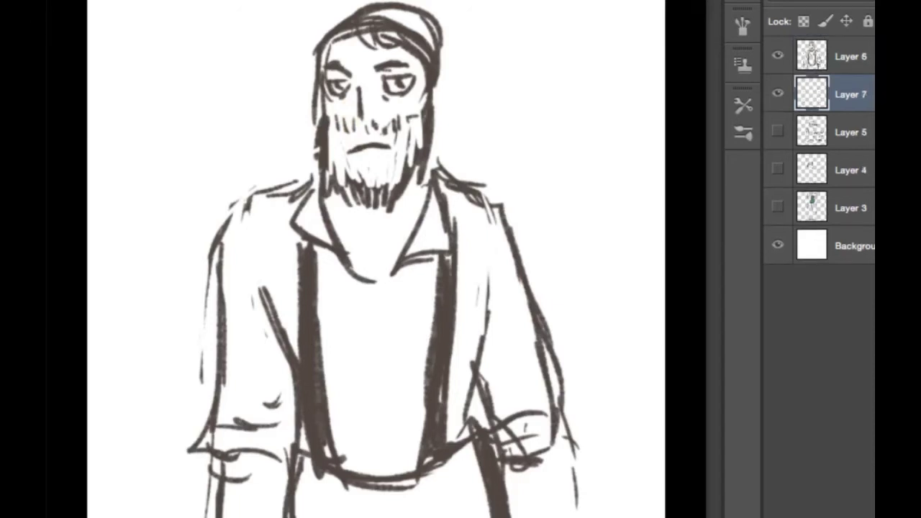
{"action": "mouse_move", "coordinate": [359, 80]}
{"action": "left_mouse_down"}
{"action": "mouse_move", "coordinate": [358, 101]}
{"action": "mouse_move", "coordinate": [340, 101]}
{"action": "mouse_move", "coordinate": [373, 110]}
{"action": "left_mouse_up"}
{"action": "mouse_move", "coordinate": [396, 69]}
{"action": "left_mouse_down"}
{"action": "mouse_move", "coordinate": [387, 108]}
{"action": "mouse_move", "coordinate": [411, 112]}
{"action": "left_mouse_up"}
{"action": "left_click_drag", "start_coordinate": [338, 68], "coordinate": [410, 50]}
{"action": "mouse_move", "coordinate": [349, 47]}
{"action": "left_mouse_down"}
{"action": "mouse_move", "coordinate": [370, 62]}
{"action": "mouse_move", "coordinate": [331, 57]}
{"action": "mouse_move", "coordinate": [331, 78]}
{"action": "left_mouse_up"}
{"action": "left_click_drag", "start_coordinate": [390, 51], "coordinate": [401, 58]}
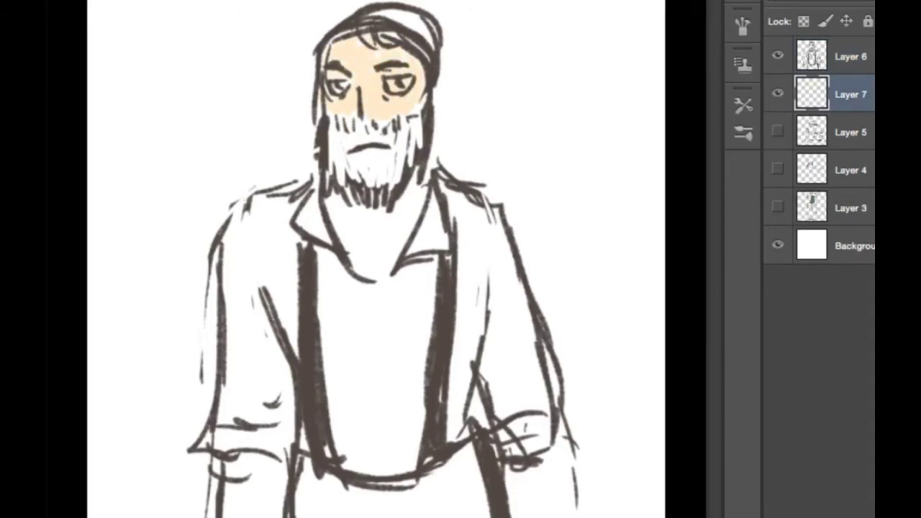
Step: Paint the neck and open neckline in the same peach skin tone
{"action": "left_click_drag", "start_coordinate": [342, 195], "coordinate": [368, 279]}
{"action": "mouse_move", "coordinate": [374, 208]}
{"action": "left_mouse_down"}
{"action": "mouse_move", "coordinate": [378, 284]}
{"action": "mouse_move", "coordinate": [393, 241]}
{"action": "left_mouse_up"}
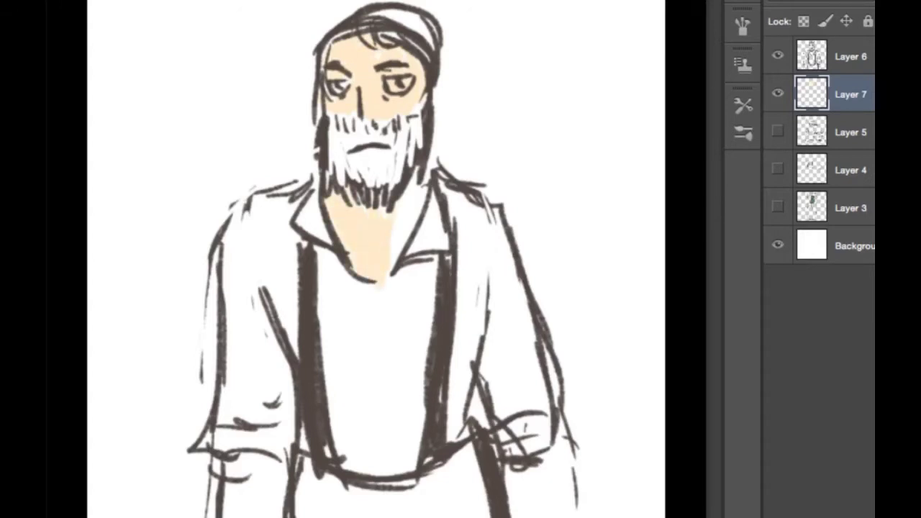
{"action": "left_click_drag", "start_coordinate": [399, 197], "coordinate": [401, 232]}
{"action": "mouse_move", "coordinate": [405, 180]}
{"action": "left_mouse_down"}
{"action": "mouse_move", "coordinate": [400, 260]}
{"action": "mouse_move", "coordinate": [427, 184]}
{"action": "left_mouse_up"}
Step: Paint both forearms below the rolled cuffs in the peach skin tone
{"action": "left_click_drag", "start_coordinate": [239, 485], "coordinate": [231, 516]}
{"action": "mouse_move", "coordinate": [248, 456]}
{"action": "left_mouse_down"}
{"action": "mouse_move", "coordinate": [251, 516]}
{"action": "mouse_move", "coordinate": [273, 516]}
{"action": "left_mouse_up"}
{"action": "left_click_drag", "start_coordinate": [282, 474], "coordinate": [266, 516]}
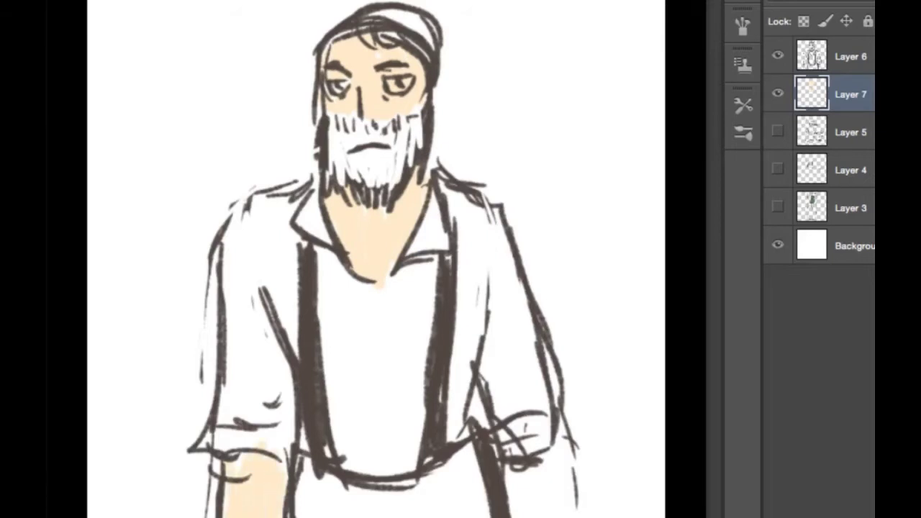
{"action": "left_click_drag", "start_coordinate": [237, 462], "coordinate": [239, 469]}
{"action": "mouse_move", "coordinate": [532, 479]}
{"action": "left_mouse_down"}
{"action": "mouse_move", "coordinate": [531, 516]}
{"action": "mouse_move", "coordinate": [515, 517]}
{"action": "mouse_move", "coordinate": [538, 516]}
{"action": "left_mouse_up"}
{"action": "left_click_drag", "start_coordinate": [548, 452], "coordinate": [551, 517]}
{"action": "mouse_move", "coordinate": [558, 431]}
{"action": "left_mouse_down"}
{"action": "mouse_move", "coordinate": [562, 516]}
{"action": "mouse_move", "coordinate": [571, 517]}
{"action": "left_mouse_up"}
{"action": "left_click_drag", "start_coordinate": [570, 470], "coordinate": [571, 503]}
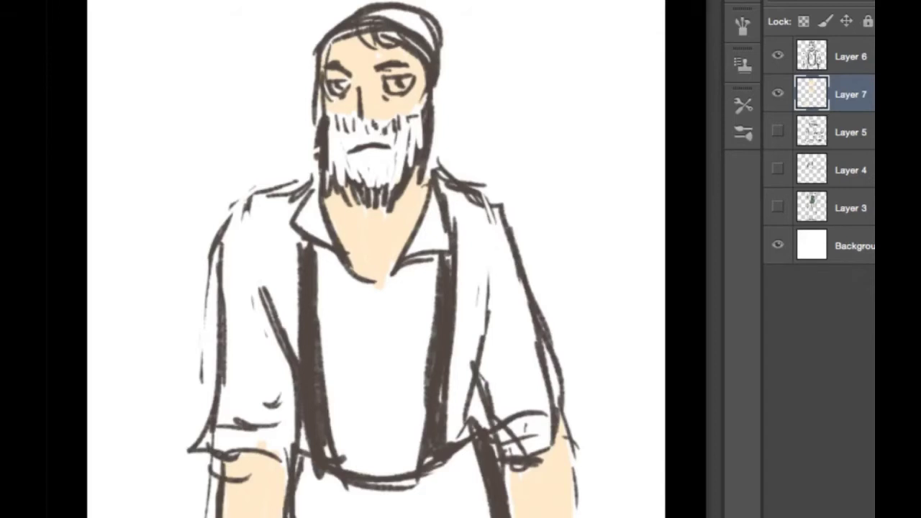
Step: Paint the beard and the hair tuft under the beanie light purple
{"action": "mouse_move", "coordinate": [330, 126]}
{"action": "left_mouse_down"}
{"action": "mouse_move", "coordinate": [331, 177]}
{"action": "mouse_move", "coordinate": [337, 162]}
{"action": "mouse_move", "coordinate": [350, 186]}
{"action": "mouse_move", "coordinate": [353, 172]}
{"action": "left_mouse_up"}
{"action": "mouse_move", "coordinate": [357, 151]}
{"action": "left_mouse_down"}
{"action": "mouse_move", "coordinate": [362, 182]}
{"action": "mouse_move", "coordinate": [346, 148]}
{"action": "mouse_move", "coordinate": [371, 184]}
{"action": "left_mouse_up"}
{"action": "left_click_drag", "start_coordinate": [361, 127], "coordinate": [377, 188]}
{"action": "left_click_drag", "start_coordinate": [367, 125], "coordinate": [381, 174]}
{"action": "left_click_drag", "start_coordinate": [374, 128], "coordinate": [386, 184]}
{"action": "left_click_drag", "start_coordinate": [384, 135], "coordinate": [391, 183]}
{"action": "left_click_drag", "start_coordinate": [392, 134], "coordinate": [393, 188]}
{"action": "mouse_move", "coordinate": [397, 131]}
{"action": "left_mouse_down"}
{"action": "mouse_move", "coordinate": [398, 184]}
{"action": "mouse_move", "coordinate": [408, 135]}
{"action": "left_mouse_up"}
{"action": "mouse_move", "coordinate": [413, 120]}
{"action": "left_mouse_down"}
{"action": "mouse_move", "coordinate": [414, 160]}
{"action": "mouse_move", "coordinate": [421, 147]}
{"action": "left_mouse_up"}
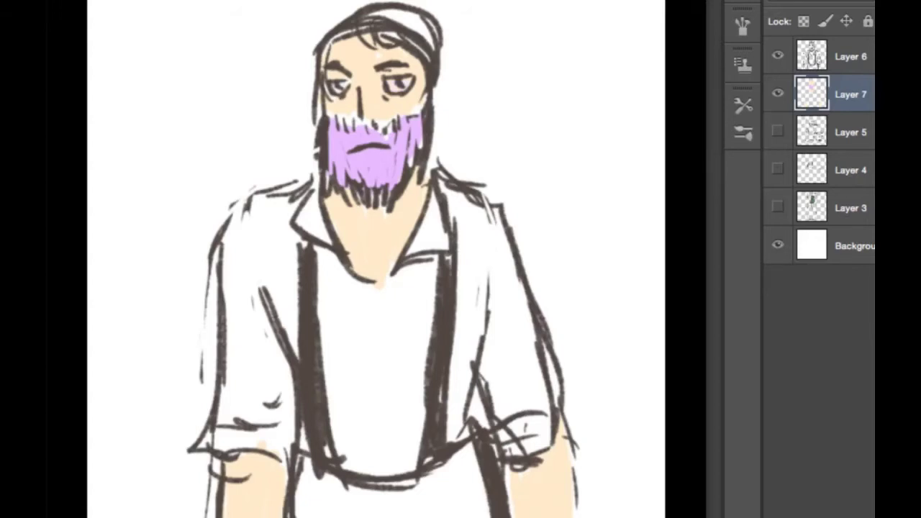
{"action": "left_click_drag", "start_coordinate": [364, 43], "coordinate": [396, 33]}
Step: Paint the shirt, including both sleeves and the collar, and the beanie light green
{"action": "mouse_move", "coordinate": [296, 352]}
{"action": "left_mouse_down"}
{"action": "mouse_move", "coordinate": [284, 255]}
{"action": "mouse_move", "coordinate": [273, 432]}
{"action": "mouse_move", "coordinate": [215, 435]}
{"action": "mouse_move", "coordinate": [244, 259]}
{"action": "left_mouse_up"}
{"action": "mouse_move", "coordinate": [237, 338]}
{"action": "left_mouse_down"}
{"action": "mouse_move", "coordinate": [248, 212]}
{"action": "mouse_move", "coordinate": [284, 205]}
{"action": "mouse_move", "coordinate": [328, 291]}
{"action": "mouse_move", "coordinate": [338, 451]}
{"action": "mouse_move", "coordinate": [410, 446]}
{"action": "mouse_move", "coordinate": [388, 493]}
{"action": "left_mouse_up"}
{"action": "mouse_move", "coordinate": [456, 431]}
{"action": "left_mouse_down"}
{"action": "mouse_move", "coordinate": [478, 309]}
{"action": "mouse_move", "coordinate": [414, 432]}
{"action": "mouse_move", "coordinate": [359, 402]}
{"action": "mouse_move", "coordinate": [345, 285]}
{"action": "mouse_move", "coordinate": [378, 298]}
{"action": "mouse_move", "coordinate": [356, 396]}
{"action": "mouse_move", "coordinate": [460, 216]}
{"action": "mouse_move", "coordinate": [456, 202]}
{"action": "mouse_move", "coordinate": [489, 223]}
{"action": "mouse_move", "coordinate": [486, 288]}
{"action": "mouse_move", "coordinate": [419, 317]}
{"action": "left_mouse_up"}
{"action": "mouse_move", "coordinate": [492, 358]}
{"action": "left_mouse_down"}
{"action": "mouse_move", "coordinate": [515, 432]}
{"action": "mouse_move", "coordinate": [540, 417]}
{"action": "mouse_move", "coordinate": [517, 270]}
{"action": "left_mouse_up"}
{"action": "left_click_drag", "start_coordinate": [501, 343], "coordinate": [501, 381]}
{"action": "left_click_drag", "start_coordinate": [547, 347], "coordinate": [557, 401]}
{"action": "left_click_drag", "start_coordinate": [371, 288], "coordinate": [381, 291]}
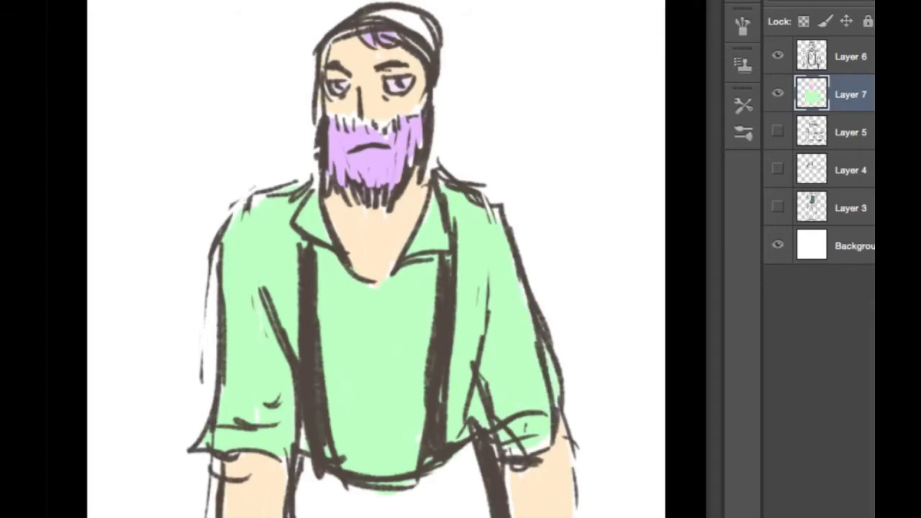
{"action": "left_click_drag", "start_coordinate": [258, 410], "coordinate": [257, 421]}
{"action": "mouse_move", "coordinate": [375, 14]}
{"action": "left_mouse_down"}
{"action": "mouse_move", "coordinate": [419, 19]}
{"action": "mouse_move", "coordinate": [428, 37]}
{"action": "left_mouse_up"}
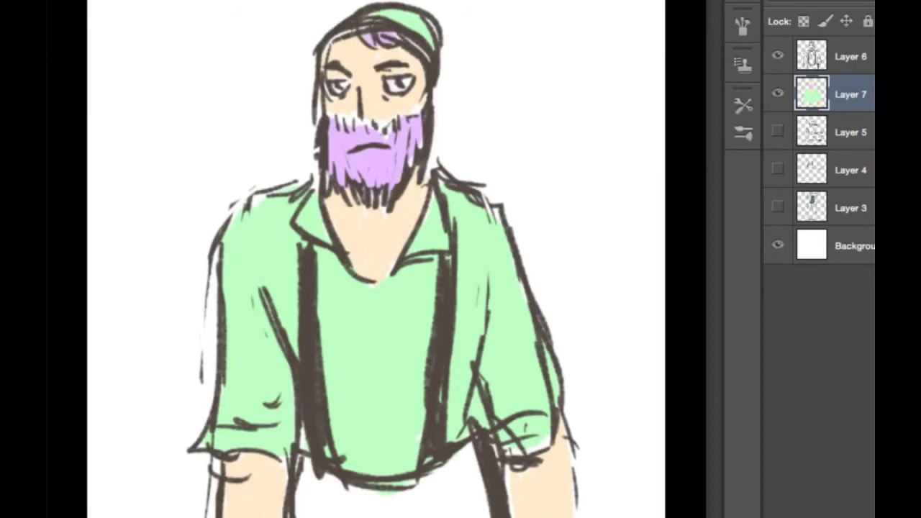
Step: Paint the irises and the trousers blue
{"action": "left_click_drag", "start_coordinate": [341, 83], "coordinate": [411, 84]}
{"action": "mouse_move", "coordinate": [316, 512]}
{"action": "left_mouse_down"}
{"action": "mouse_move", "coordinate": [302, 482]}
{"action": "mouse_move", "coordinate": [309, 464]}
{"action": "mouse_move", "coordinate": [413, 503]}
{"action": "mouse_move", "coordinate": [453, 478]}
{"action": "mouse_move", "coordinate": [461, 459]}
{"action": "mouse_move", "coordinate": [483, 512]}
{"action": "mouse_move", "coordinate": [450, 504]}
{"action": "mouse_move", "coordinate": [396, 515]}
{"action": "mouse_move", "coordinate": [331, 510]}
{"action": "left_mouse_up"}
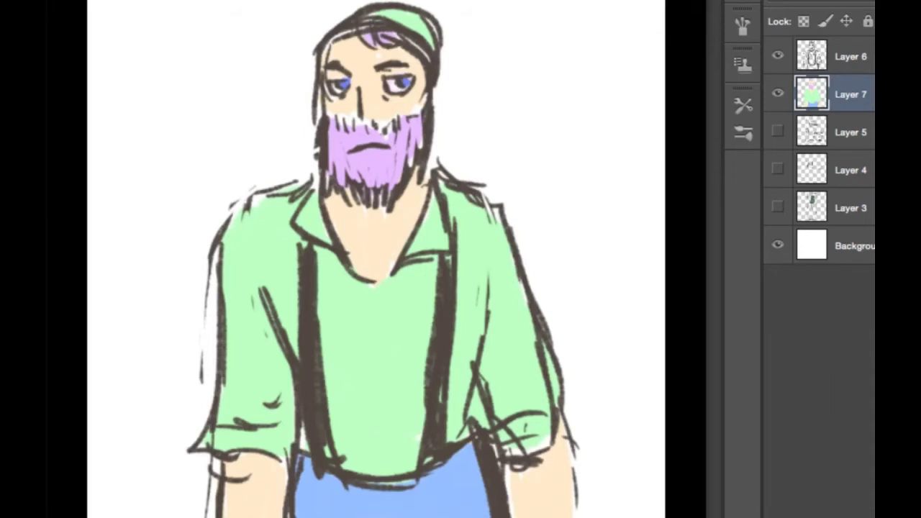
Step: Draw a dark heart outline on the shirt's chest between the suspenders
{"action": "mouse_move", "coordinate": [371, 394]}
{"action": "left_mouse_down"}
{"action": "mouse_move", "coordinate": [339, 330]}
{"action": "mouse_move", "coordinate": [338, 310]}
{"action": "mouse_move", "coordinate": [370, 311]}
{"action": "left_mouse_up"}
{"action": "left_click_drag", "start_coordinate": [334, 308], "coordinate": [340, 354]}
{"action": "mouse_move", "coordinate": [384, 314]}
{"action": "left_mouse_down"}
{"action": "mouse_move", "coordinate": [408, 296]}
{"action": "mouse_move", "coordinate": [423, 352]}
{"action": "mouse_move", "coordinate": [388, 381]}
{"action": "left_mouse_up"}
{"action": "left_click_drag", "start_coordinate": [425, 338], "coordinate": [381, 404]}
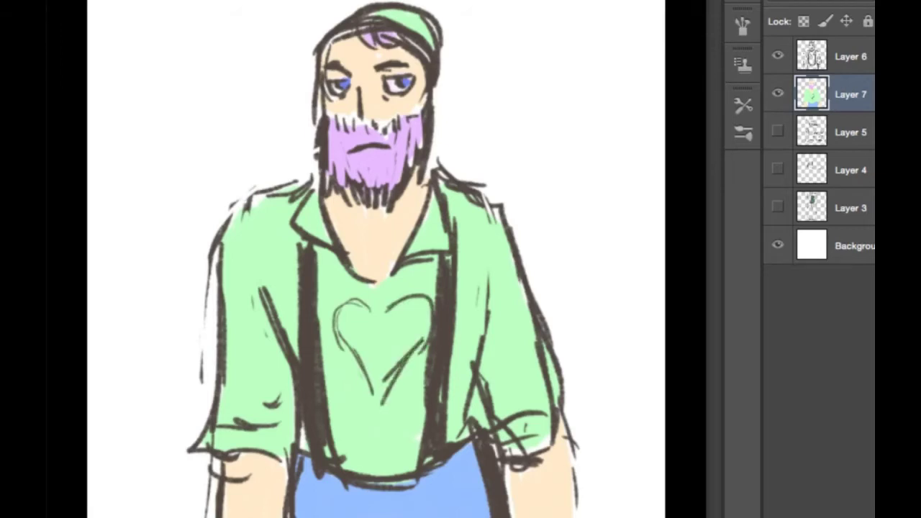
{"action": "mouse_move", "coordinate": [335, 330]}
{"action": "left_mouse_down"}
{"action": "mouse_move", "coordinate": [382, 413]}
{"action": "mouse_move", "coordinate": [424, 344]}
{"action": "mouse_move", "coordinate": [420, 352]}
{"action": "left_mouse_up"}
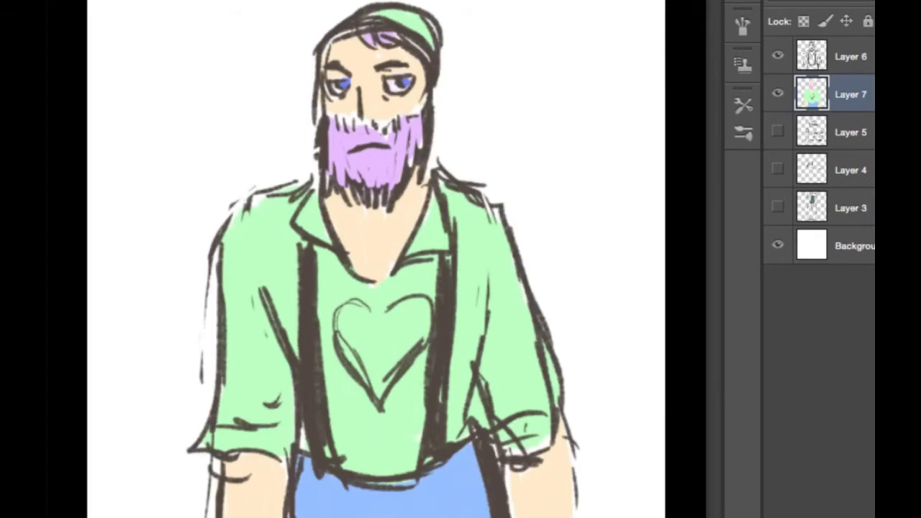
Step: Round out the heart's outline on the chest, clean up its stray inner lines and letter "Eh?" inside it
{"action": "mouse_move", "coordinate": [340, 308]}
{"action": "left_mouse_down"}
{"action": "mouse_move", "coordinate": [321, 349]}
{"action": "mouse_move", "coordinate": [335, 362]}
{"action": "mouse_move", "coordinate": [320, 333]}
{"action": "left_mouse_up"}
{"action": "mouse_move", "coordinate": [337, 310]}
{"action": "left_mouse_down"}
{"action": "mouse_move", "coordinate": [364, 306]}
{"action": "mouse_move", "coordinate": [339, 349]}
{"action": "mouse_move", "coordinate": [371, 386]}
{"action": "left_mouse_up"}
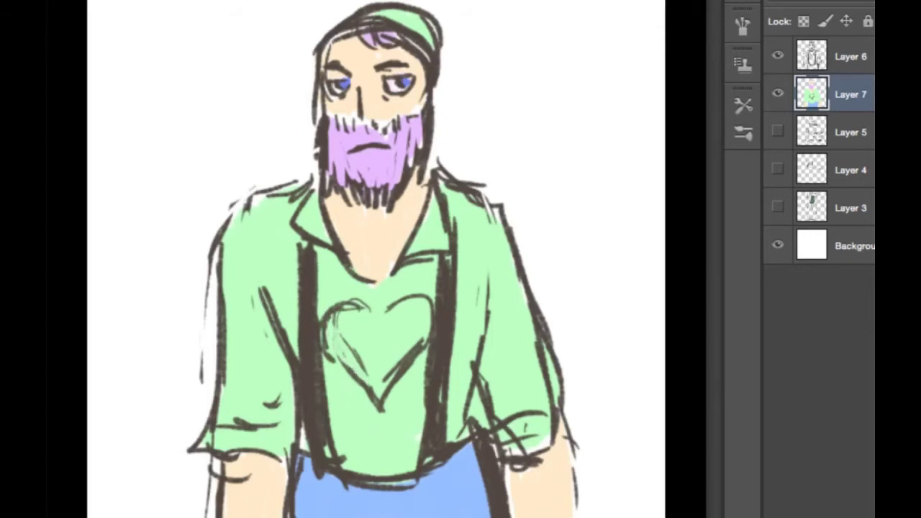
{"action": "mouse_move", "coordinate": [339, 334]}
{"action": "left_mouse_down"}
{"action": "mouse_move", "coordinate": [373, 390]}
{"action": "mouse_move", "coordinate": [338, 328]}
{"action": "mouse_move", "coordinate": [354, 371]}
{"action": "mouse_move", "coordinate": [422, 348]}
{"action": "mouse_move", "coordinate": [424, 337]}
{"action": "left_mouse_up"}
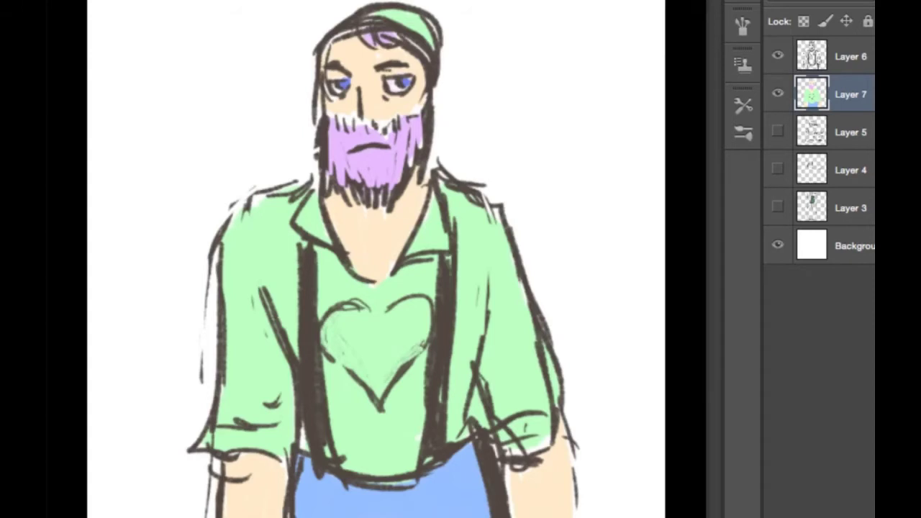
{"action": "mouse_move", "coordinate": [364, 334]}
{"action": "left_mouse_down"}
{"action": "mouse_move", "coordinate": [348, 336]}
{"action": "mouse_move", "coordinate": [351, 360]}
{"action": "mouse_move", "coordinate": [367, 355]}
{"action": "mouse_move", "coordinate": [365, 345]}
{"action": "mouse_move", "coordinate": [375, 356]}
{"action": "mouse_move", "coordinate": [384, 336]}
{"action": "mouse_move", "coordinate": [386, 356]}
{"action": "mouse_move", "coordinate": [404, 322]}
{"action": "mouse_move", "coordinate": [396, 350]}
{"action": "left_mouse_up"}
{"action": "left_click", "coordinate": [396, 353]}
Step: Draw dark drips running down from the lower edge of the heart on the shirt
{"action": "left_click_drag", "start_coordinate": [336, 365], "coordinate": [353, 415]}
{"action": "left_click_drag", "start_coordinate": [360, 381], "coordinate": [366, 446]}
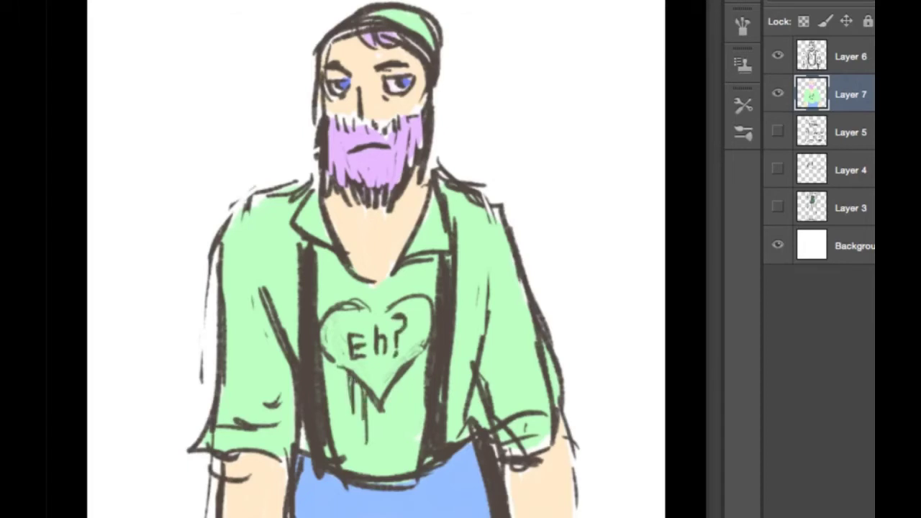
{"action": "left_click_drag", "start_coordinate": [364, 397], "coordinate": [370, 459]}
{"action": "left_click_drag", "start_coordinate": [372, 418], "coordinate": [371, 429]}
{"action": "left_click_drag", "start_coordinate": [372, 393], "coordinate": [369, 436]}
{"action": "left_click_drag", "start_coordinate": [394, 385], "coordinate": [394, 457]}
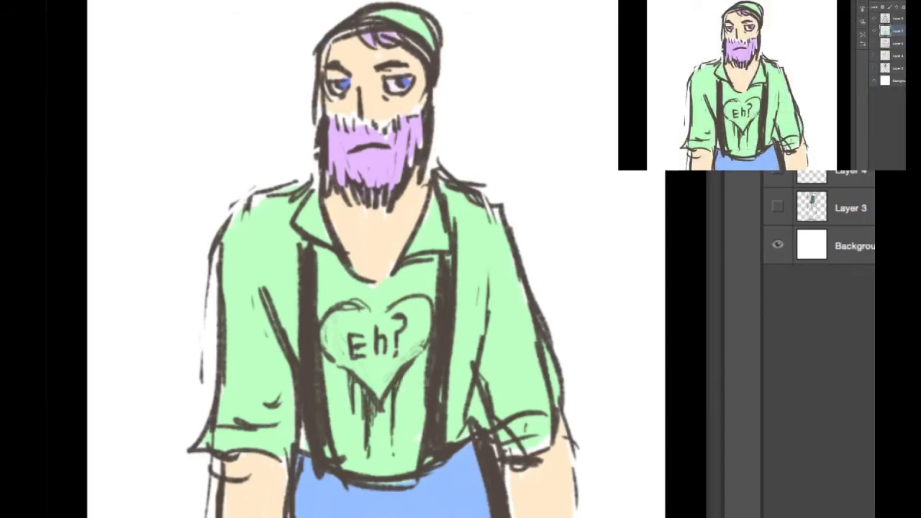
{"action": "left_click_drag", "start_coordinate": [386, 397], "coordinate": [389, 410]}
{"action": "left_click_drag", "start_coordinate": [389, 388], "coordinate": [389, 403]}
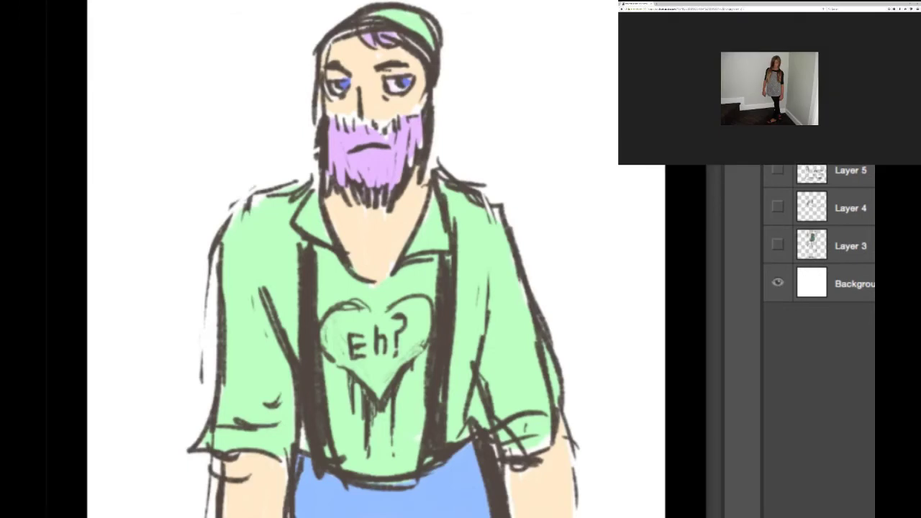
Step: Paint a flower crown of pink, purple and blue blossoms across the man's beanie and forehead on a new layer
{"action": "mouse_move", "coordinate": [328, 1]}
{"action": "left_mouse_down"}
{"action": "mouse_move", "coordinate": [333, 15]}
{"action": "mouse_move", "coordinate": [338, 7]}
{"action": "mouse_move", "coordinate": [349, 14]}
{"action": "mouse_move", "coordinate": [353, 2]}
{"action": "left_mouse_up"}
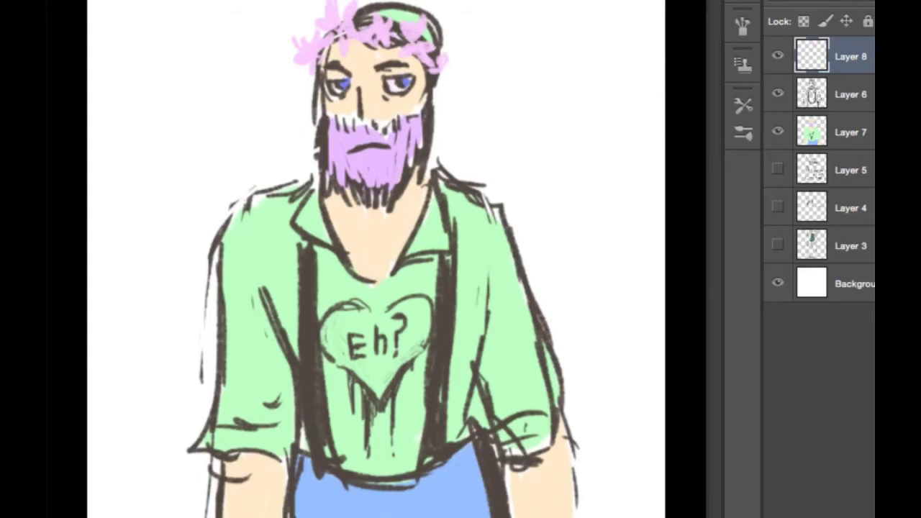
{"action": "mouse_move", "coordinate": [321, 36]}
{"action": "left_mouse_down"}
{"action": "mouse_move", "coordinate": [320, 28]}
{"action": "mouse_move", "coordinate": [328, 44]}
{"action": "mouse_move", "coordinate": [333, 31]}
{"action": "mouse_move", "coordinate": [338, 42]}
{"action": "left_mouse_up"}
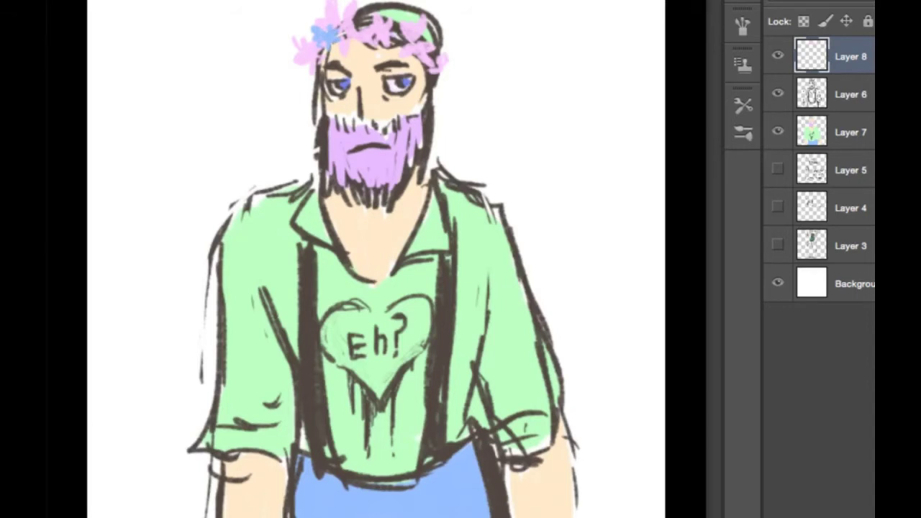
{"action": "mouse_move", "coordinate": [391, 43]}
{"action": "left_mouse_down"}
{"action": "mouse_move", "coordinate": [381, 44]}
{"action": "mouse_move", "coordinate": [396, 46]}
{"action": "mouse_move", "coordinate": [393, 26]}
{"action": "mouse_move", "coordinate": [410, 45]}
{"action": "left_mouse_up"}
{"action": "mouse_move", "coordinate": [358, 12]}
{"action": "left_mouse_down"}
{"action": "mouse_move", "coordinate": [359, 30]}
{"action": "mouse_move", "coordinate": [372, 25]}
{"action": "mouse_move", "coordinate": [354, 31]}
{"action": "left_mouse_up"}
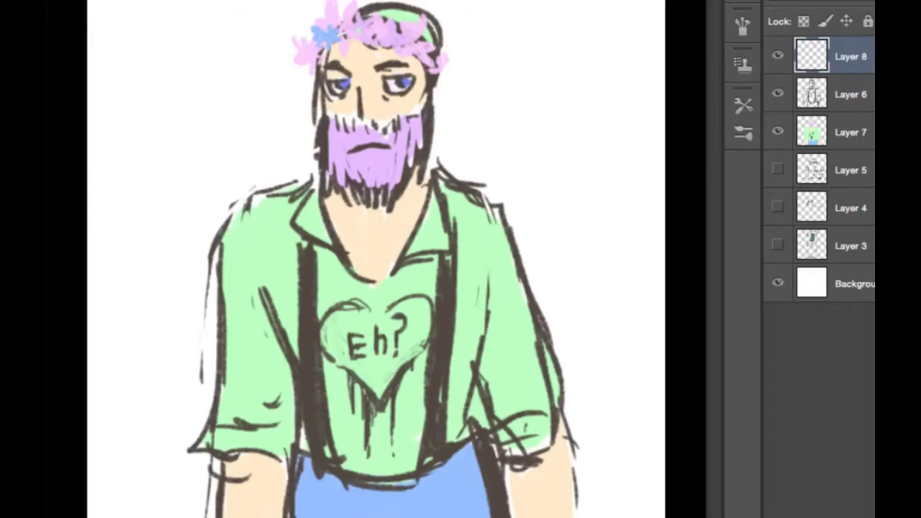
{"action": "left_click", "coordinate": [328, 38]}
Step: Handwrite "Be a pastel goth-" in dark letters on the empty canvas to the left of the man's head
{"action": "left_click_drag", "start_coordinate": [128, 10], "coordinate": [129, 54]}
{"action": "mouse_move", "coordinate": [129, 28]}
{"action": "left_mouse_down"}
{"action": "mouse_move", "coordinate": [131, 50]}
{"action": "mouse_move", "coordinate": [131, 31]}
{"action": "mouse_move", "coordinate": [178, 47]}
{"action": "left_mouse_up"}
{"action": "left_click_drag", "start_coordinate": [215, 23], "coordinate": [234, 44]}
{"action": "mouse_move", "coordinate": [108, 105]}
{"action": "left_mouse_down"}
{"action": "mouse_move", "coordinate": [109, 151]}
{"action": "mouse_move", "coordinate": [108, 121]}
{"action": "left_mouse_up"}
{"action": "mouse_move", "coordinate": [138, 93]}
{"action": "left_mouse_down"}
{"action": "mouse_move", "coordinate": [133, 105]}
{"action": "mouse_move", "coordinate": [149, 114]}
{"action": "left_mouse_up"}
{"action": "mouse_move", "coordinate": [169, 80]}
{"action": "left_mouse_down"}
{"action": "mouse_move", "coordinate": [164, 111]}
{"action": "mouse_move", "coordinate": [180, 115]}
{"action": "left_mouse_up"}
{"action": "mouse_move", "coordinate": [176, 85]}
{"action": "left_mouse_down"}
{"action": "mouse_move", "coordinate": [193, 106]}
{"action": "mouse_move", "coordinate": [223, 108]}
{"action": "left_mouse_up"}
{"action": "left_click_drag", "start_coordinate": [237, 54], "coordinate": [240, 108]}
{"action": "left_click_drag", "start_coordinate": [154, 150], "coordinate": [147, 199]}
{"action": "left_click_drag", "start_coordinate": [174, 147], "coordinate": [176, 147]}
{"action": "left_click_drag", "start_coordinate": [197, 125], "coordinate": [195, 160]}
{"action": "left_click_drag", "start_coordinate": [189, 144], "coordinate": [211, 152]}
{"action": "mouse_move", "coordinate": [215, 144]}
{"action": "left_mouse_down"}
{"action": "mouse_move", "coordinate": [236, 149]}
{"action": "mouse_move", "coordinate": [257, 135]}
{"action": "left_mouse_up"}
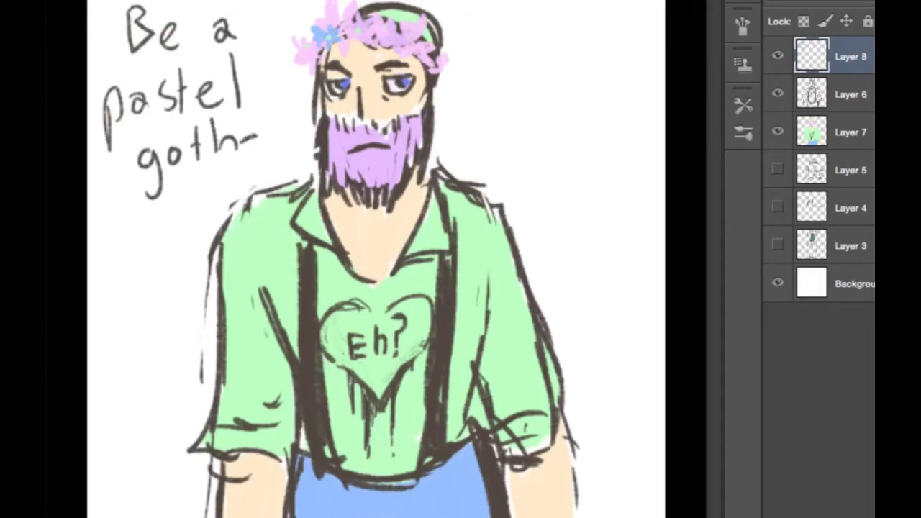
Step: Handwrite "Canadian." in dark letters to the right of the man's head
{"action": "mouse_move", "coordinate": [478, 90]}
{"action": "left_mouse_down"}
{"action": "mouse_move", "coordinate": [474, 124]}
{"action": "mouse_move", "coordinate": [552, 113]}
{"action": "mouse_move", "coordinate": [551, 133]}
{"action": "mouse_move", "coordinate": [580, 141]}
{"action": "left_mouse_up"}
{"action": "mouse_move", "coordinate": [590, 128]}
{"action": "left_mouse_down"}
{"action": "mouse_move", "coordinate": [591, 144]}
{"action": "mouse_move", "coordinate": [600, 132]}
{"action": "mouse_move", "coordinate": [620, 157]}
{"action": "mouse_move", "coordinate": [637, 157]}
{"action": "left_mouse_up"}
{"action": "left_click", "coordinate": [584, 116]}
{"action": "left_click", "coordinate": [644, 153]}
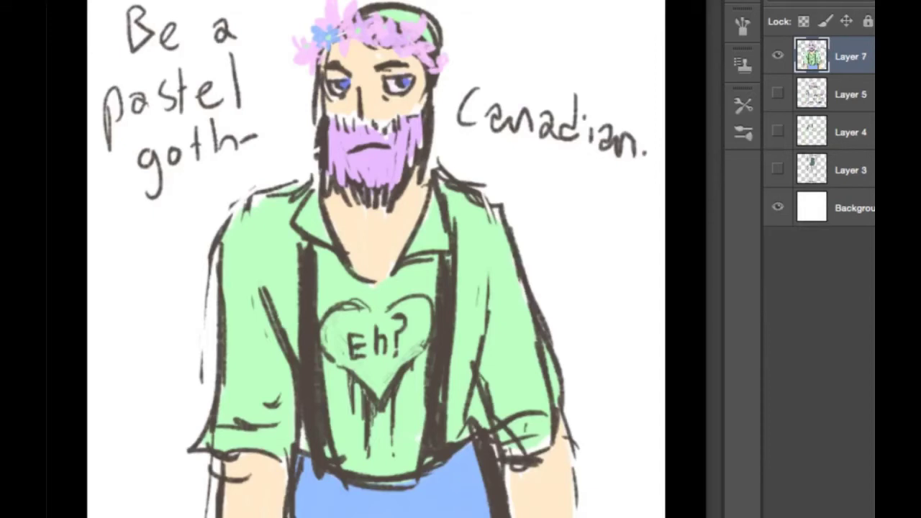
Step: Hide the pastel goth drawing and sketch an oval head with a wide smiling mouth on a new layer
{"action": "left_click", "coordinate": [776, 56]}
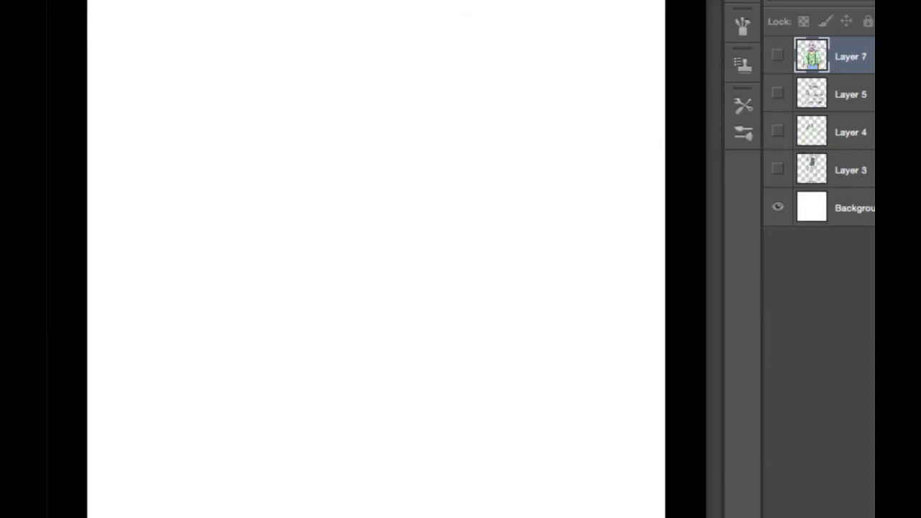
{"action": "key", "text": "ctrl+shift+alt+n"}
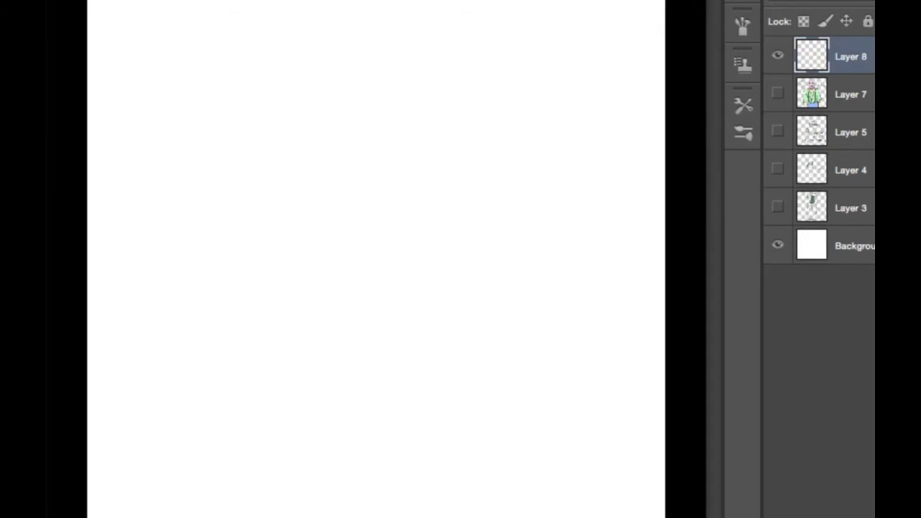
{"action": "mouse_move", "coordinate": [363, 43]}
{"action": "left_mouse_down"}
{"action": "mouse_move", "coordinate": [273, 32]}
{"action": "mouse_move", "coordinate": [256, 121]}
{"action": "left_mouse_up"}
{"action": "mouse_move", "coordinate": [271, 33]}
{"action": "left_mouse_down"}
{"action": "mouse_move", "coordinate": [376, 58]}
{"action": "mouse_move", "coordinate": [380, 165]}
{"action": "left_mouse_up"}
{"action": "mouse_move", "coordinate": [252, 79]}
{"action": "left_mouse_down"}
{"action": "mouse_move", "coordinate": [251, 161]}
{"action": "mouse_move", "coordinate": [271, 206]}
{"action": "mouse_move", "coordinate": [340, 226]}
{"action": "left_mouse_up"}
{"action": "left_click_drag", "start_coordinate": [373, 199], "coordinate": [344, 218]}
{"action": "mouse_move", "coordinate": [381, 134]}
{"action": "left_mouse_down"}
{"action": "mouse_move", "coordinate": [345, 219]}
{"action": "mouse_move", "coordinate": [360, 208]}
{"action": "left_mouse_up"}
{"action": "mouse_move", "coordinate": [275, 165]}
{"action": "left_mouse_down"}
{"action": "mouse_move", "coordinate": [335, 177]}
{"action": "mouse_move", "coordinate": [354, 170]}
{"action": "left_mouse_up"}
{"action": "mouse_move", "coordinate": [275, 165]}
{"action": "left_mouse_down"}
{"action": "mouse_move", "coordinate": [293, 184]}
{"action": "mouse_move", "coordinate": [331, 180]}
{"action": "mouse_move", "coordinate": [363, 161]}
{"action": "left_mouse_up"}
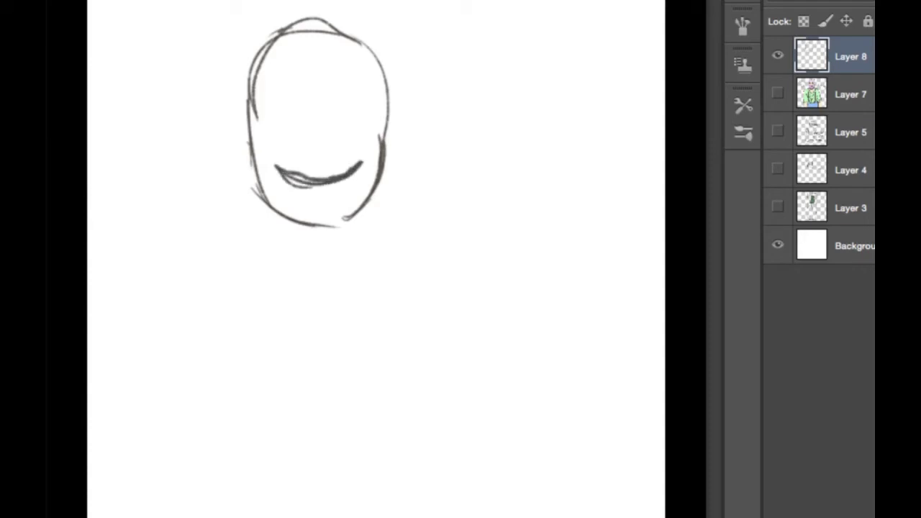
Step: Draw a curved band line with small rivet dots across the forehead and an arc on the left cheek
{"action": "mouse_move", "coordinate": [258, 128]}
{"action": "left_mouse_down"}
{"action": "mouse_move", "coordinate": [268, 148]}
{"action": "mouse_move", "coordinate": [256, 180]}
{"action": "mouse_move", "coordinate": [267, 154]}
{"action": "mouse_move", "coordinate": [266, 165]}
{"action": "mouse_move", "coordinate": [263, 132]}
{"action": "left_mouse_up"}
{"action": "left_click_drag", "start_coordinate": [258, 74], "coordinate": [371, 67]}
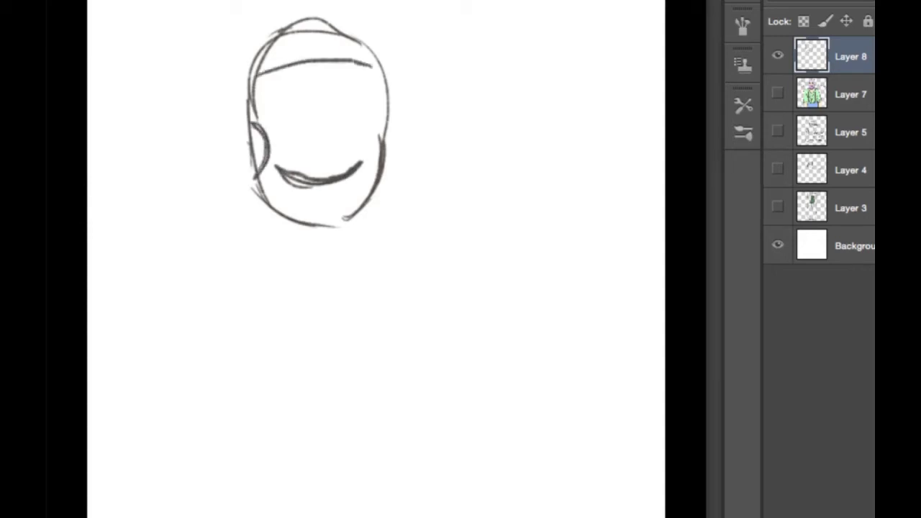
{"action": "left_click", "coordinate": [301, 77]}
Step: Draw a small nose, two narrow eyes and a pair of eyebrows on the face
{"action": "mouse_move", "coordinate": [324, 142]}
{"action": "left_mouse_down"}
{"action": "mouse_move", "coordinate": [312, 147]}
{"action": "mouse_move", "coordinate": [335, 136]}
{"action": "left_mouse_up"}
{"action": "mouse_move", "coordinate": [262, 108]}
{"action": "left_mouse_down"}
{"action": "mouse_move", "coordinate": [291, 114]}
{"action": "mouse_move", "coordinate": [290, 99]}
{"action": "mouse_move", "coordinate": [304, 112]}
{"action": "left_mouse_up"}
{"action": "mouse_move", "coordinate": [352, 96]}
{"action": "left_mouse_down"}
{"action": "mouse_move", "coordinate": [345, 108]}
{"action": "mouse_move", "coordinate": [374, 112]}
{"action": "mouse_move", "coordinate": [366, 95]}
{"action": "mouse_move", "coordinate": [385, 108]}
{"action": "left_mouse_up"}
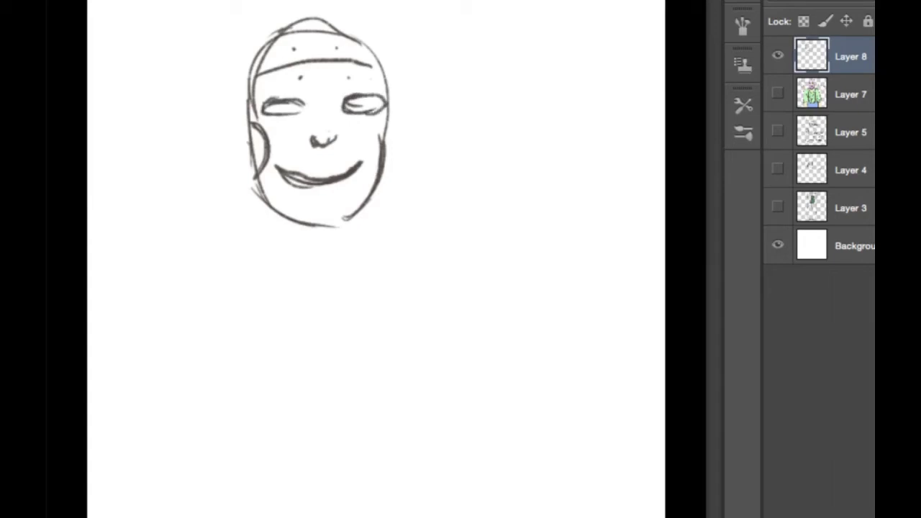
{"action": "left_click_drag", "start_coordinate": [263, 92], "coordinate": [382, 81]}
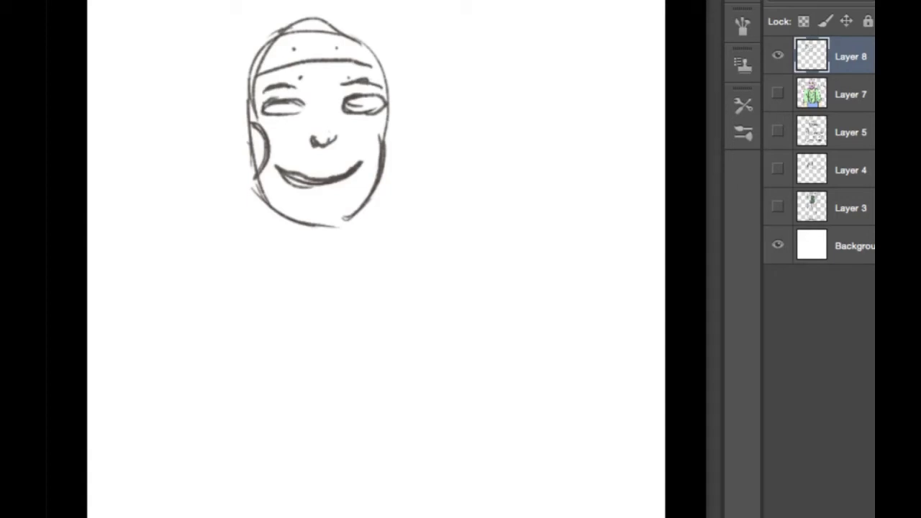
Step: Add a slanted chin line, dark pupils and outer eye corners, and darken the inside of the smile
{"action": "left_click_drag", "start_coordinate": [265, 213], "coordinate": [363, 188]}
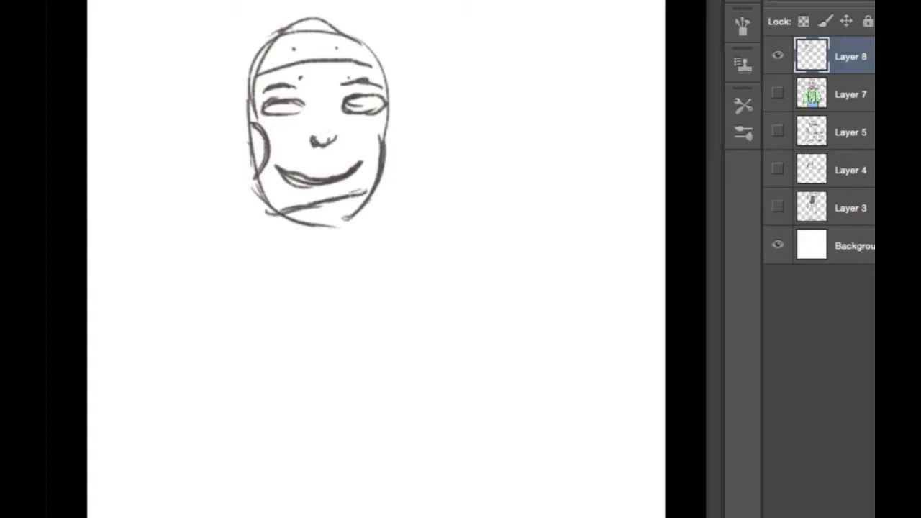
{"action": "mouse_move", "coordinate": [262, 110]}
{"action": "left_mouse_down"}
{"action": "mouse_move", "coordinate": [249, 112]}
{"action": "mouse_move", "coordinate": [267, 111]}
{"action": "left_mouse_up"}
{"action": "mouse_move", "coordinate": [381, 107]}
{"action": "left_mouse_down"}
{"action": "mouse_move", "coordinate": [392, 98]}
{"action": "mouse_move", "coordinate": [374, 108]}
{"action": "left_mouse_up"}
{"action": "left_click_drag", "start_coordinate": [283, 112], "coordinate": [299, 102]}
{"action": "left_click_drag", "start_coordinate": [370, 104], "coordinate": [379, 97]}
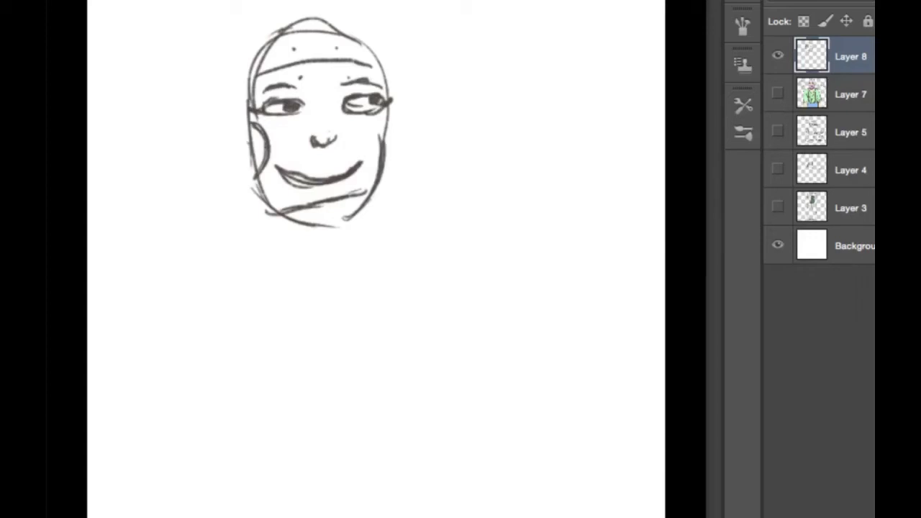
{"action": "mouse_move", "coordinate": [292, 176]}
{"action": "left_mouse_down"}
{"action": "mouse_move", "coordinate": [324, 180]}
{"action": "mouse_move", "coordinate": [347, 170]}
{"action": "left_mouse_up"}
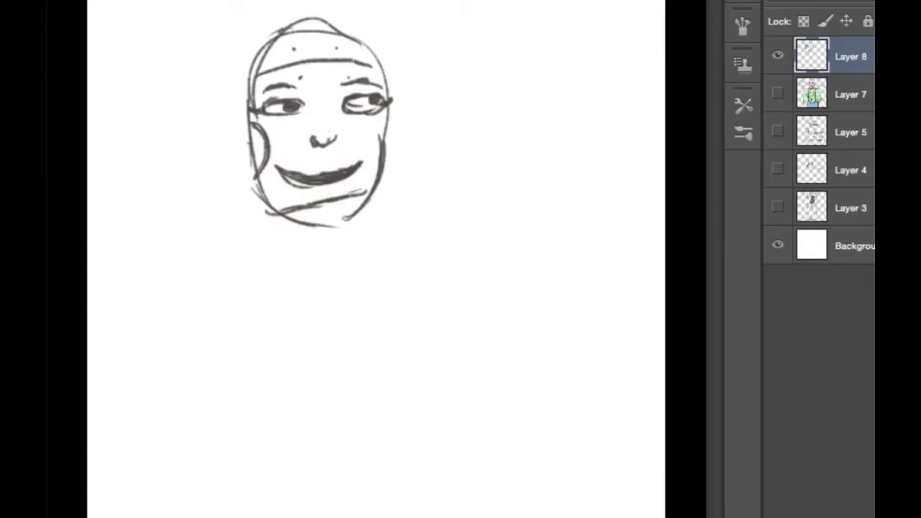
{"action": "mouse_move", "coordinate": [289, 186]}
{"action": "left_mouse_down"}
{"action": "mouse_move", "coordinate": [312, 185]}
{"action": "mouse_move", "coordinate": [293, 180]}
{"action": "mouse_move", "coordinate": [300, 172]}
{"action": "mouse_move", "coordinate": [354, 165]}
{"action": "left_mouse_up"}
Step: Draw a line along the right side of the face and toothed gear shapes on both cheeks
{"action": "mouse_move", "coordinate": [363, 66]}
{"action": "left_mouse_down"}
{"action": "mouse_move", "coordinate": [374, 69]}
{"action": "mouse_move", "coordinate": [384, 101]}
{"action": "mouse_move", "coordinate": [380, 136]}
{"action": "left_mouse_up"}
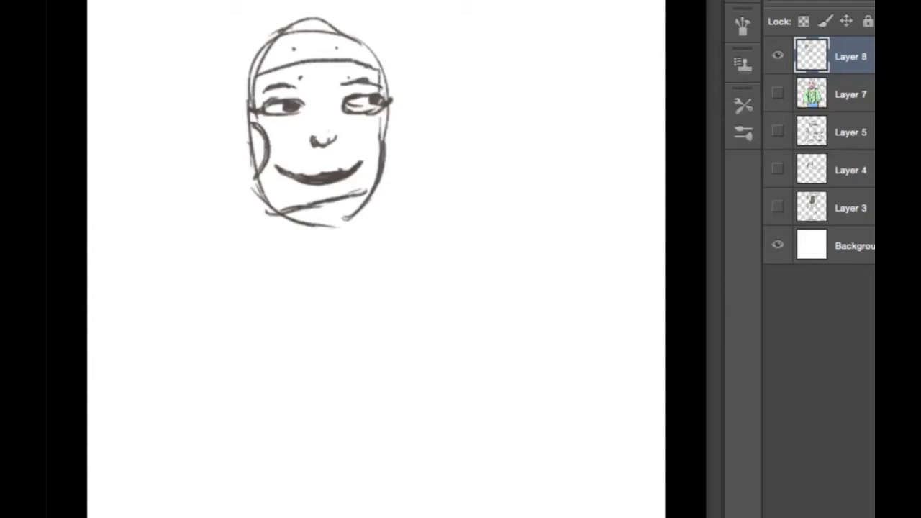
{"action": "mouse_move", "coordinate": [256, 186]}
{"action": "left_mouse_down"}
{"action": "mouse_move", "coordinate": [283, 159]}
{"action": "mouse_move", "coordinate": [272, 157]}
{"action": "mouse_move", "coordinate": [279, 146]}
{"action": "mouse_move", "coordinate": [263, 117]}
{"action": "left_mouse_up"}
{"action": "mouse_move", "coordinate": [266, 119]}
{"action": "left_mouse_down"}
{"action": "mouse_move", "coordinate": [254, 117]}
{"action": "mouse_move", "coordinate": [252, 156]}
{"action": "mouse_move", "coordinate": [262, 151]}
{"action": "left_mouse_up"}
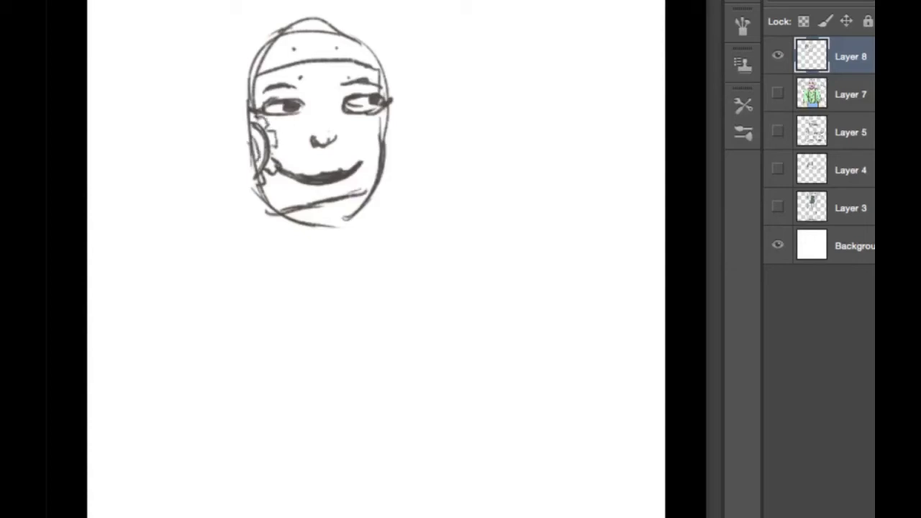
{"action": "mouse_move", "coordinate": [378, 121]}
{"action": "left_mouse_down"}
{"action": "mouse_move", "coordinate": [371, 148]}
{"action": "mouse_move", "coordinate": [369, 120]}
{"action": "mouse_move", "coordinate": [361, 150]}
{"action": "mouse_move", "coordinate": [374, 160]}
{"action": "left_mouse_up"}
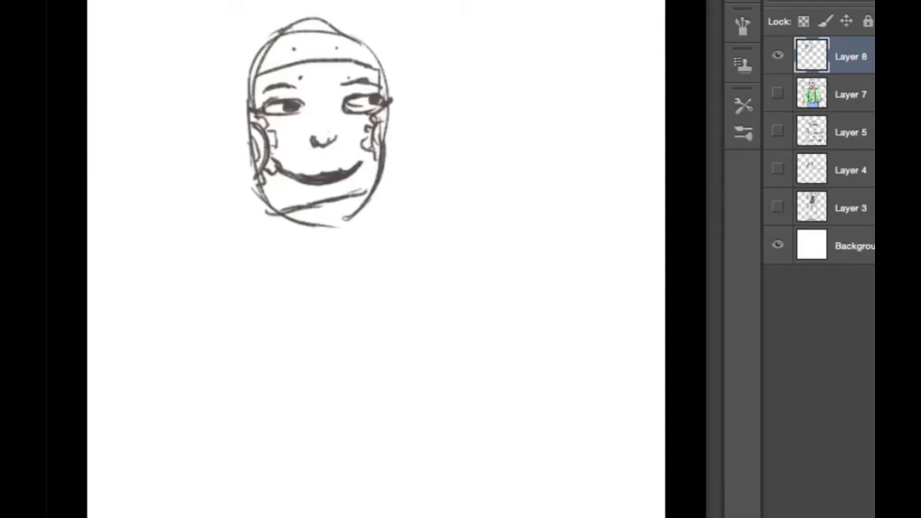
Step: Draw long loose hair strands falling on both sides below the head
{"action": "mouse_move", "coordinate": [250, 186]}
{"action": "left_mouse_down"}
{"action": "mouse_move", "coordinate": [249, 276]}
{"action": "mouse_move", "coordinate": [270, 294]}
{"action": "left_mouse_up"}
{"action": "left_click_drag", "start_coordinate": [264, 252], "coordinate": [296, 329]}
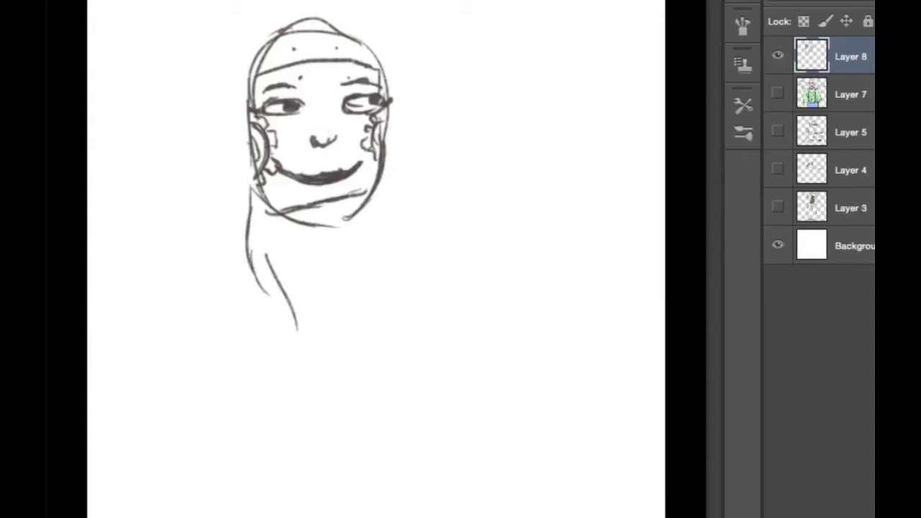
{"action": "left_click_drag", "start_coordinate": [297, 265], "coordinate": [310, 335]}
{"action": "mouse_move", "coordinate": [294, 243]}
{"action": "left_mouse_down"}
{"action": "mouse_move", "coordinate": [316, 309]}
{"action": "mouse_move", "coordinate": [306, 352]}
{"action": "left_mouse_up"}
{"action": "mouse_move", "coordinate": [249, 191]}
{"action": "left_mouse_down"}
{"action": "mouse_move", "coordinate": [241, 280]}
{"action": "mouse_move", "coordinate": [259, 308]}
{"action": "left_mouse_up"}
{"action": "mouse_move", "coordinate": [387, 189]}
{"action": "left_mouse_down"}
{"action": "mouse_move", "coordinate": [409, 229]}
{"action": "mouse_move", "coordinate": [416, 295]}
{"action": "left_mouse_up"}
{"action": "left_click_drag", "start_coordinate": [396, 246], "coordinate": [403, 301]}
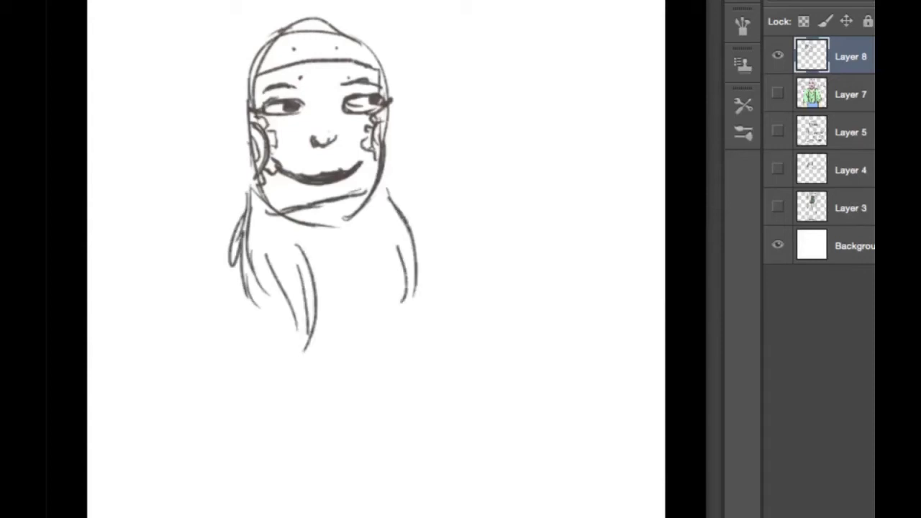
Step: Draw the jaw underside, the neck and the right shoulder, and add an ear on the right side of the head
{"action": "left_click_drag", "start_coordinate": [359, 210], "coordinate": [356, 254]}
{"action": "mouse_move", "coordinate": [305, 223]}
{"action": "left_mouse_down"}
{"action": "mouse_move", "coordinate": [342, 222]}
{"action": "mouse_move", "coordinate": [358, 207]}
{"action": "left_mouse_up"}
{"action": "left_click_drag", "start_coordinate": [302, 220], "coordinate": [297, 260]}
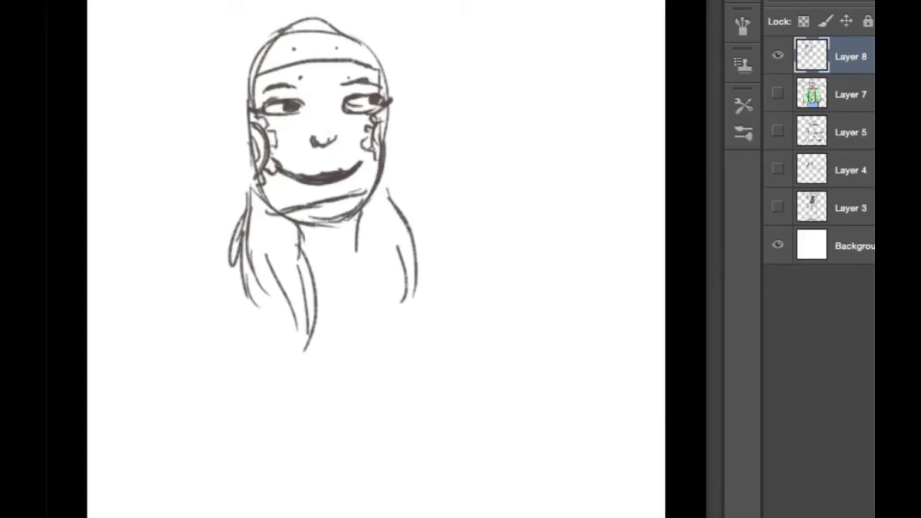
{"action": "left_click_drag", "start_coordinate": [358, 212], "coordinate": [352, 281]}
{"action": "mouse_move", "coordinate": [357, 243]}
{"action": "left_mouse_down"}
{"action": "mouse_move", "coordinate": [406, 317]}
{"action": "mouse_move", "coordinate": [405, 336]}
{"action": "left_mouse_up"}
{"action": "mouse_move", "coordinate": [389, 112]}
{"action": "left_mouse_down"}
{"action": "mouse_move", "coordinate": [396, 129]}
{"action": "mouse_move", "coordinate": [386, 150]}
{"action": "left_mouse_up"}
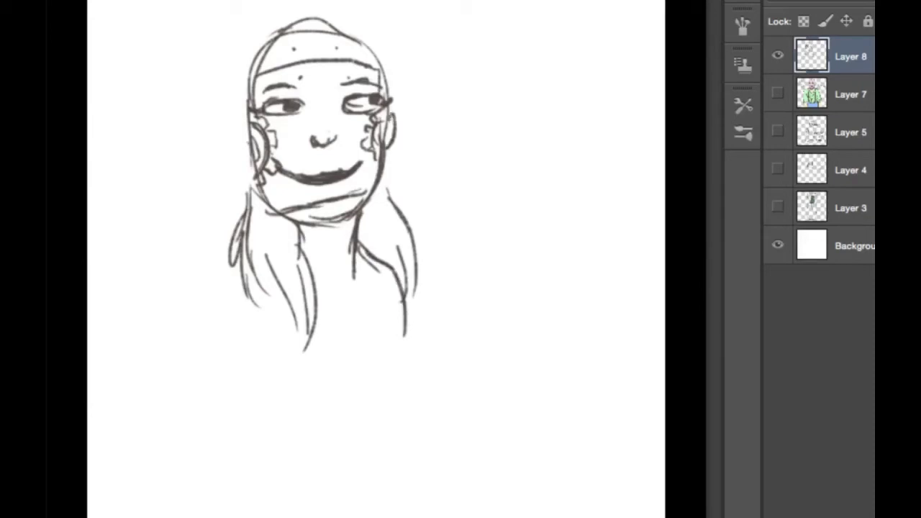
Step: Draw round goggles with a dark bridge and straps atop the head, with swept hair lines across the forehead below
{"action": "mouse_move", "coordinate": [290, 16]}
{"action": "left_mouse_down"}
{"action": "mouse_move", "coordinate": [259, 33]}
{"action": "mouse_move", "coordinate": [316, 29]}
{"action": "mouse_move", "coordinate": [288, 10]}
{"action": "left_mouse_up"}
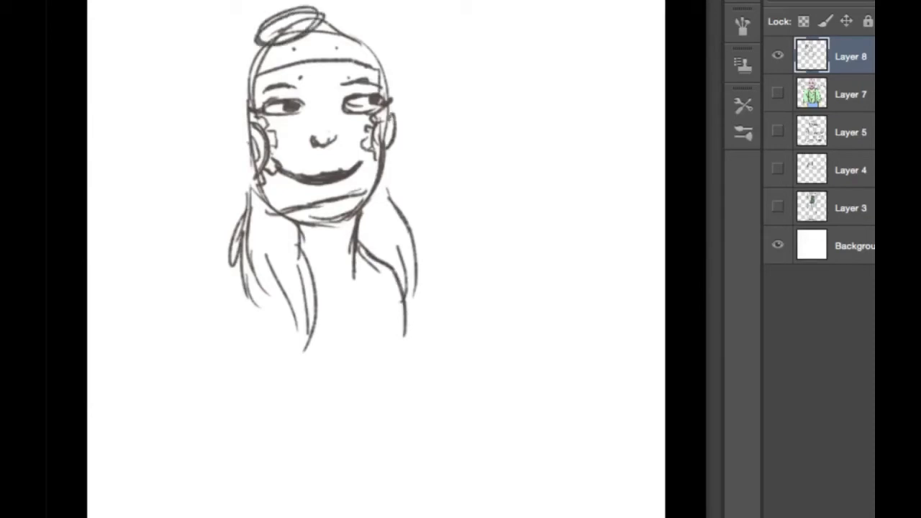
{"action": "mouse_move", "coordinate": [256, 37]}
{"action": "left_mouse_down"}
{"action": "mouse_move", "coordinate": [297, 13]}
{"action": "mouse_move", "coordinate": [291, 44]}
{"action": "left_mouse_up"}
{"action": "mouse_move", "coordinate": [354, 11]}
{"action": "left_mouse_down"}
{"action": "mouse_move", "coordinate": [359, 42]}
{"action": "mouse_move", "coordinate": [392, 36]}
{"action": "mouse_move", "coordinate": [381, 51]}
{"action": "left_mouse_up"}
{"action": "mouse_move", "coordinate": [276, 35]}
{"action": "left_mouse_down"}
{"action": "mouse_move", "coordinate": [322, 17]}
{"action": "mouse_move", "coordinate": [337, 25]}
{"action": "mouse_move", "coordinate": [328, 38]}
{"action": "mouse_move", "coordinate": [329, 23]}
{"action": "left_mouse_up"}
{"action": "mouse_move", "coordinate": [259, 48]}
{"action": "left_mouse_down"}
{"action": "mouse_move", "coordinate": [238, 84]}
{"action": "mouse_move", "coordinate": [244, 101]}
{"action": "mouse_move", "coordinate": [255, 64]}
{"action": "left_mouse_up"}
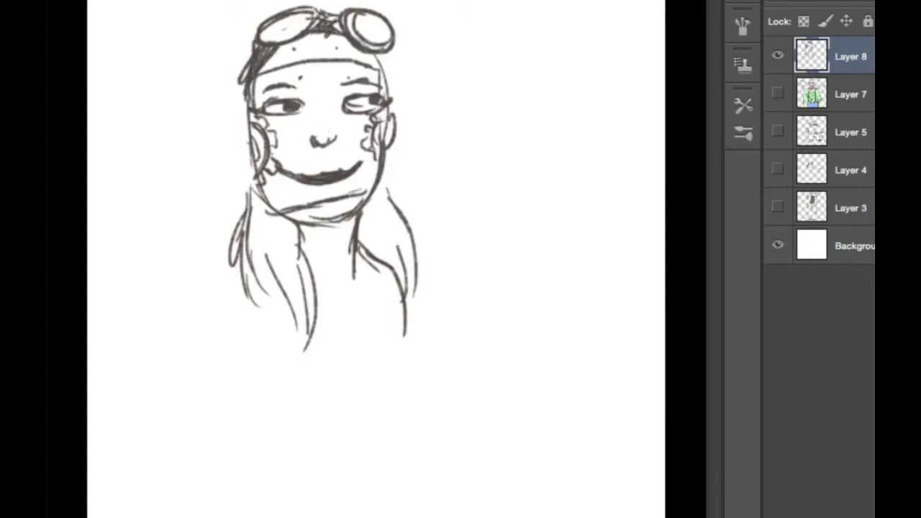
{"action": "mouse_move", "coordinate": [384, 53]}
{"action": "left_mouse_down"}
{"action": "mouse_move", "coordinate": [388, 82]}
{"action": "mouse_move", "coordinate": [375, 63]}
{"action": "left_mouse_up"}
{"action": "mouse_move", "coordinate": [322, 33]}
{"action": "left_mouse_down"}
{"action": "mouse_move", "coordinate": [296, 71]}
{"action": "mouse_move", "coordinate": [278, 73]}
{"action": "left_mouse_up"}
{"action": "mouse_move", "coordinate": [362, 32]}
{"action": "left_mouse_down"}
{"action": "mouse_move", "coordinate": [335, 62]}
{"action": "mouse_move", "coordinate": [320, 54]}
{"action": "left_mouse_up"}
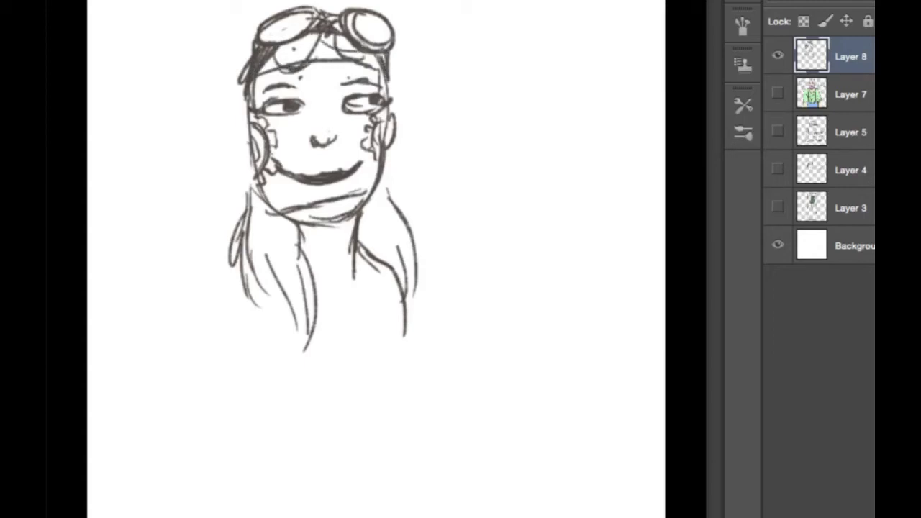
Step: Draw the left shoulder with its upper arm edge, and reinforce the lines of the neck, right shoulder and right hair
{"action": "left_click_drag", "start_coordinate": [355, 205], "coordinate": [351, 231]}
{"action": "mouse_move", "coordinate": [255, 273]}
{"action": "left_mouse_down"}
{"action": "mouse_move", "coordinate": [195, 310]}
{"action": "mouse_move", "coordinate": [207, 374]}
{"action": "left_mouse_up"}
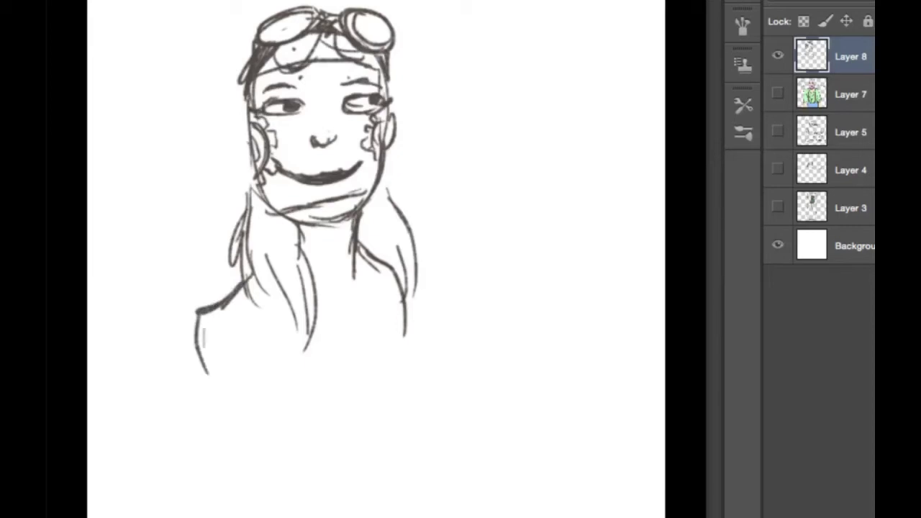
{"action": "left_click_drag", "start_coordinate": [203, 312], "coordinate": [221, 385]}
{"action": "mouse_move", "coordinate": [300, 229]}
{"action": "left_mouse_down"}
{"action": "mouse_move", "coordinate": [360, 209]}
{"action": "mouse_move", "coordinate": [353, 250]}
{"action": "mouse_move", "coordinate": [401, 332]}
{"action": "left_mouse_up"}
{"action": "left_click_drag", "start_coordinate": [381, 170], "coordinate": [399, 260]}
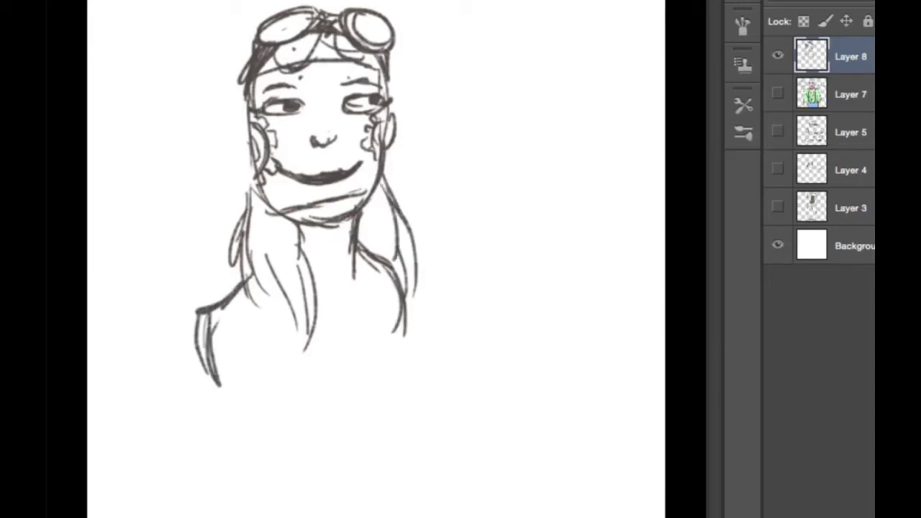
Step: Add hair strands beside the left of the face and draw the bent right arm raised with an open hand
{"action": "left_click_drag", "start_coordinate": [245, 70], "coordinate": [235, 141]}
{"action": "left_click_drag", "start_coordinate": [248, 88], "coordinate": [223, 147]}
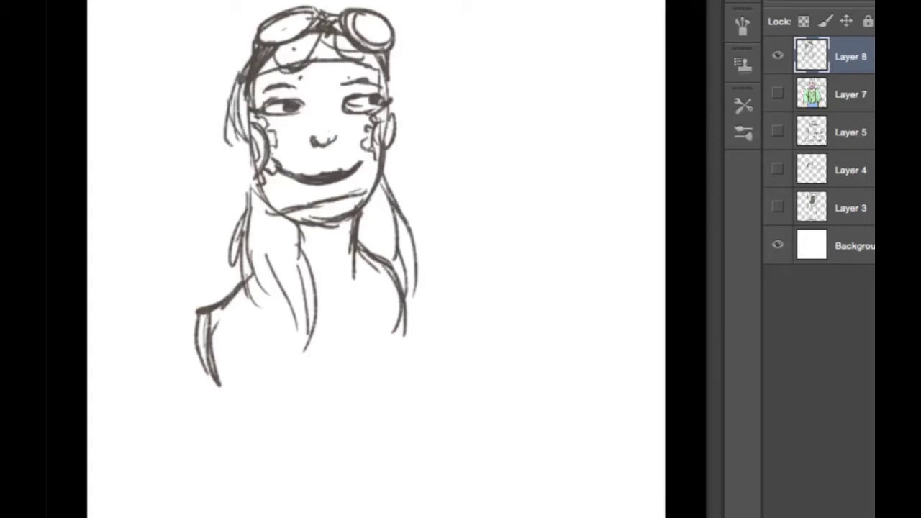
{"action": "mouse_move", "coordinate": [401, 312]}
{"action": "left_mouse_down"}
{"action": "mouse_move", "coordinate": [414, 346]}
{"action": "mouse_move", "coordinate": [448, 369]}
{"action": "mouse_move", "coordinate": [506, 295]}
{"action": "left_mouse_up"}
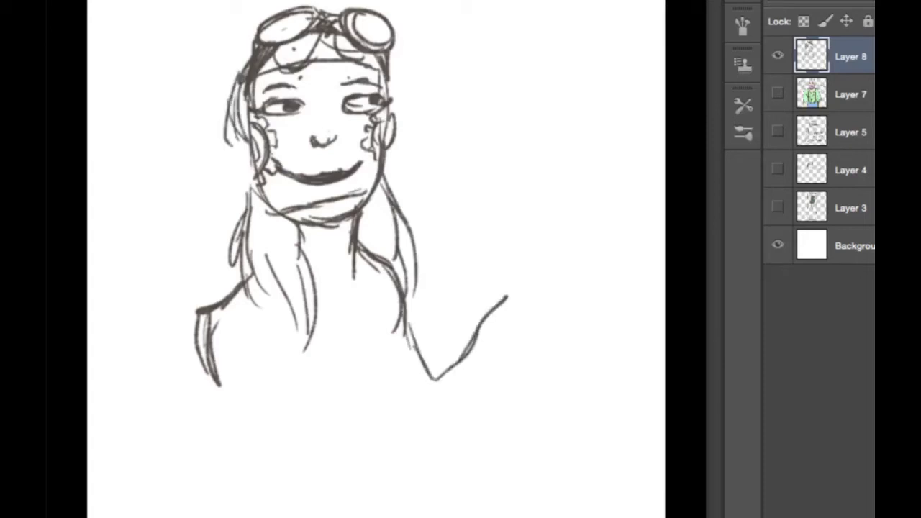
{"action": "mouse_move", "coordinate": [454, 363]}
{"action": "left_mouse_down"}
{"action": "mouse_move", "coordinate": [519, 286]}
{"action": "mouse_move", "coordinate": [552, 285]}
{"action": "mouse_move", "coordinate": [566, 305]}
{"action": "mouse_move", "coordinate": [456, 410]}
{"action": "left_mouse_up"}
Step: Handwrite the caption "Steem punk" on two lines to the right of the character's head
{"action": "mouse_move", "coordinate": [430, 86]}
{"action": "left_mouse_down"}
{"action": "mouse_move", "coordinate": [424, 132]}
{"action": "mouse_move", "coordinate": [454, 134]}
{"action": "mouse_move", "coordinate": [474, 111]}
{"action": "mouse_move", "coordinate": [565, 126]}
{"action": "left_mouse_up"}
{"action": "mouse_move", "coordinate": [475, 151]}
{"action": "left_mouse_down"}
{"action": "mouse_move", "coordinate": [487, 154]}
{"action": "mouse_move", "coordinate": [474, 189]}
{"action": "left_mouse_up"}
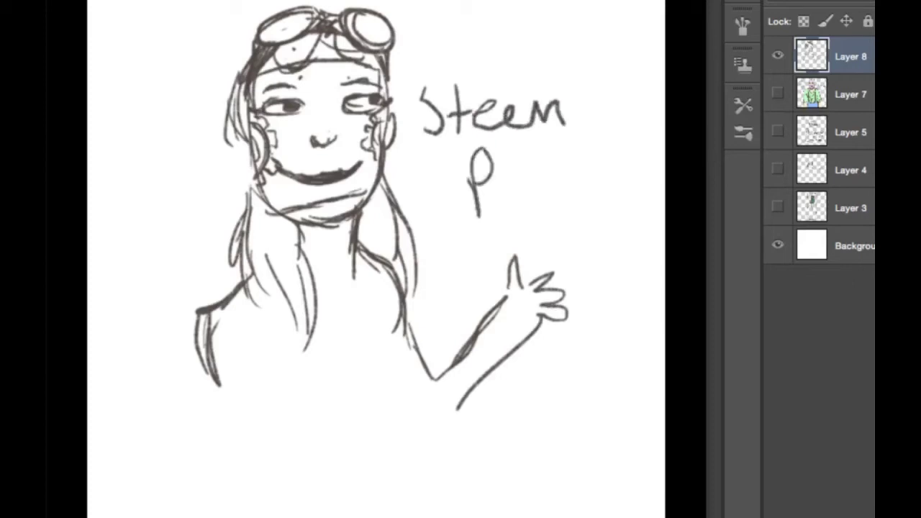
{"action": "mouse_move", "coordinate": [500, 160]}
{"action": "left_mouse_down"}
{"action": "mouse_move", "coordinate": [516, 167]}
{"action": "mouse_move", "coordinate": [522, 188]}
{"action": "mouse_move", "coordinate": [552, 189]}
{"action": "left_mouse_up"}
{"action": "left_click_drag", "start_coordinate": [561, 145], "coordinate": [563, 197]}
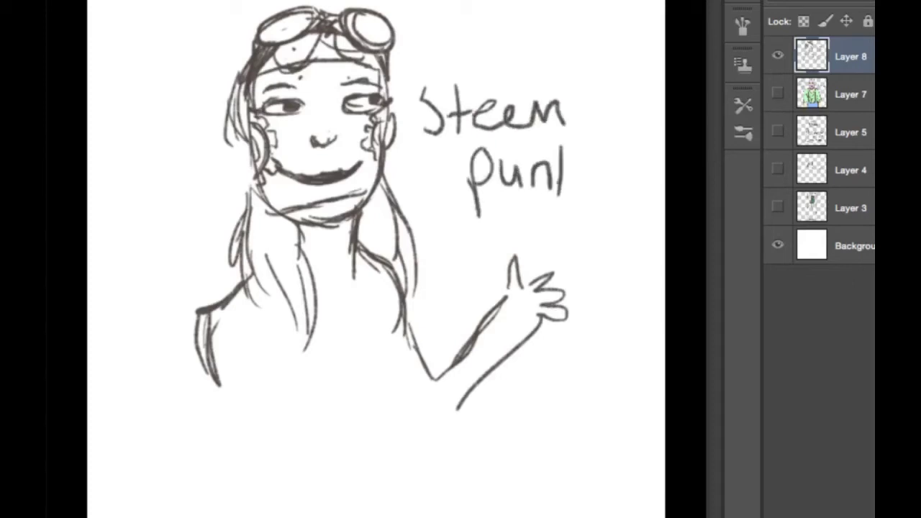
{"action": "left_click_drag", "start_coordinate": [583, 158], "coordinate": [586, 194]}
{"action": "left_click", "coordinate": [606, 191]}
Step: Hide the steampunk sketch, add a new layer, and draw a pig's round head with a snout, nostrils and dark oval eyes
{"action": "key", "text": "ctrl+comma"}
{"action": "key", "text": "ctrl+shift+alt+n"}
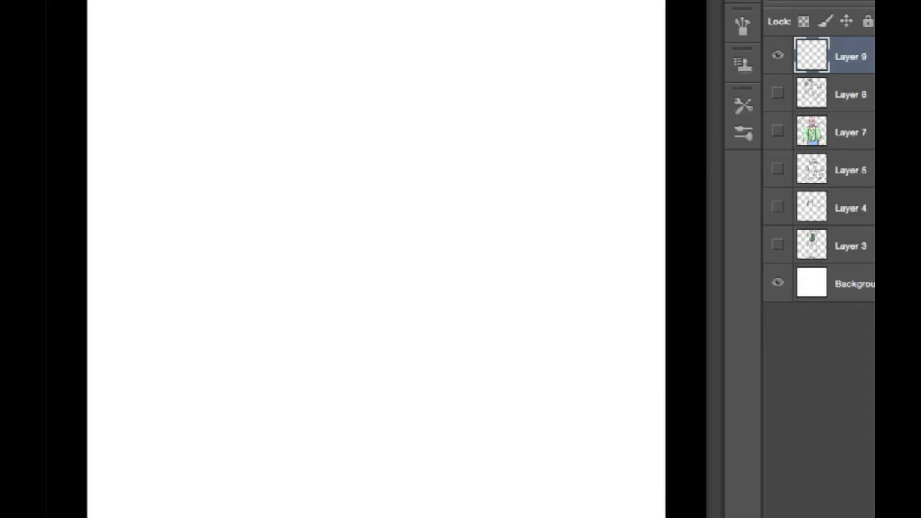
{"action": "mouse_move", "coordinate": [322, 63]}
{"action": "left_mouse_down"}
{"action": "mouse_move", "coordinate": [296, 108]}
{"action": "mouse_move", "coordinate": [296, 151]}
{"action": "mouse_move", "coordinate": [314, 164]}
{"action": "mouse_move", "coordinate": [332, 60]}
{"action": "mouse_move", "coordinate": [381, 56]}
{"action": "mouse_move", "coordinate": [400, 79]}
{"action": "mouse_move", "coordinate": [424, 147]}
{"action": "mouse_move", "coordinate": [391, 183]}
{"action": "left_mouse_up"}
{"action": "mouse_move", "coordinate": [347, 160]}
{"action": "left_mouse_down"}
{"action": "mouse_move", "coordinate": [331, 156]}
{"action": "mouse_move", "coordinate": [337, 124]}
{"action": "mouse_move", "coordinate": [352, 112]}
{"action": "mouse_move", "coordinate": [371, 127]}
{"action": "mouse_move", "coordinate": [367, 167]}
{"action": "mouse_move", "coordinate": [351, 156]}
{"action": "mouse_move", "coordinate": [369, 168]}
{"action": "mouse_move", "coordinate": [359, 167]}
{"action": "left_mouse_up"}
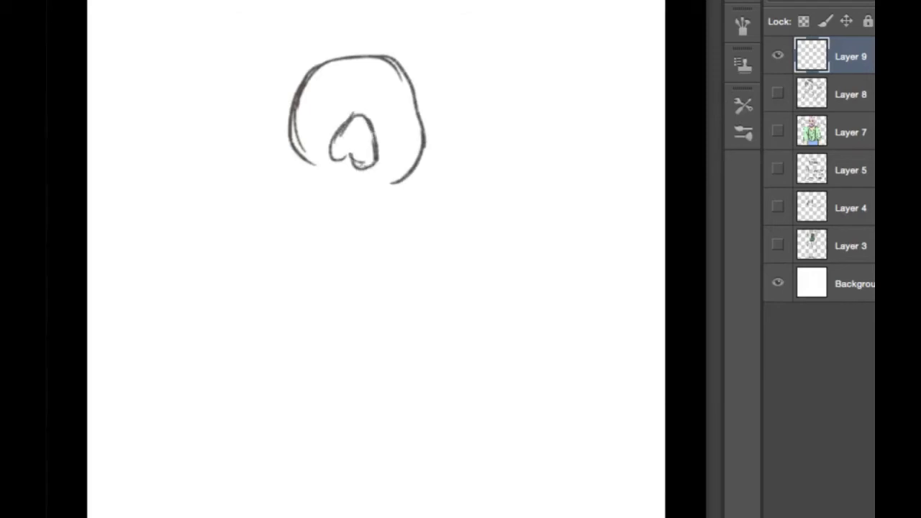
{"action": "mouse_move", "coordinate": [326, 94]}
{"action": "left_mouse_down"}
{"action": "mouse_move", "coordinate": [321, 114]}
{"action": "mouse_move", "coordinate": [327, 100]}
{"action": "left_mouse_up"}
{"action": "mouse_move", "coordinate": [391, 92]}
{"action": "left_mouse_down"}
{"action": "mouse_move", "coordinate": [389, 116]}
{"action": "mouse_move", "coordinate": [388, 98]}
{"action": "left_mouse_up"}
{"action": "mouse_move", "coordinate": [340, 146]}
{"action": "left_mouse_down"}
{"action": "mouse_move", "coordinate": [350, 134]}
{"action": "mouse_move", "coordinate": [353, 144]}
{"action": "mouse_move", "coordinate": [352, 131]}
{"action": "left_mouse_up"}
{"action": "left_click_drag", "start_coordinate": [364, 134], "coordinate": [366, 152]}
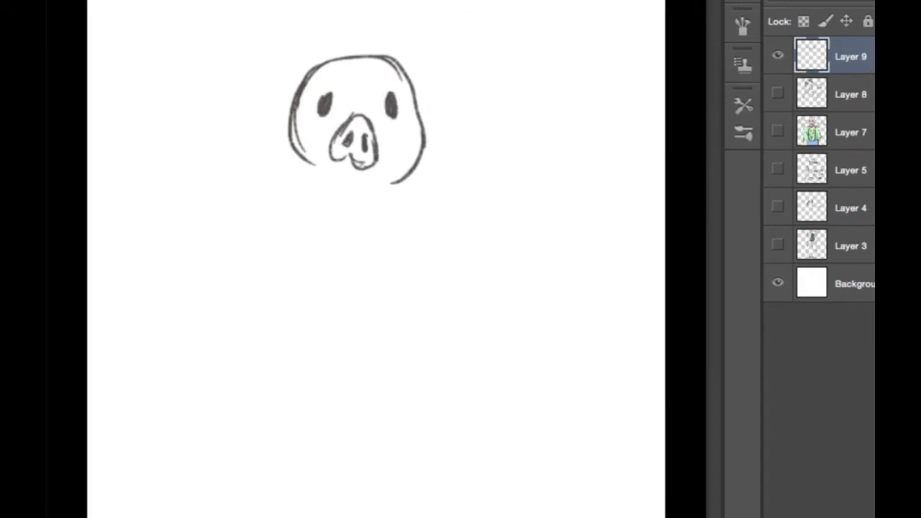
Step: Draw two large pointed ears with inner ear contours on either side of the pig's head
{"action": "mouse_move", "coordinate": [322, 62]}
{"action": "left_mouse_down"}
{"action": "mouse_move", "coordinate": [317, 29]}
{"action": "mouse_move", "coordinate": [234, 6]}
{"action": "mouse_move", "coordinate": [243, 61]}
{"action": "mouse_move", "coordinate": [286, 94]}
{"action": "left_mouse_up"}
{"action": "mouse_move", "coordinate": [269, 24]}
{"action": "left_mouse_down"}
{"action": "mouse_move", "coordinate": [261, 33]}
{"action": "mouse_move", "coordinate": [295, 95]}
{"action": "mouse_move", "coordinate": [306, 49]}
{"action": "left_mouse_up"}
{"action": "mouse_move", "coordinate": [412, 84]}
{"action": "left_mouse_down"}
{"action": "mouse_move", "coordinate": [443, 30]}
{"action": "mouse_move", "coordinate": [475, 10]}
{"action": "mouse_move", "coordinate": [490, 52]}
{"action": "mouse_move", "coordinate": [437, 115]}
{"action": "mouse_move", "coordinate": [430, 93]}
{"action": "mouse_move", "coordinate": [467, 55]}
{"action": "mouse_move", "coordinate": [430, 68]}
{"action": "left_mouse_up"}
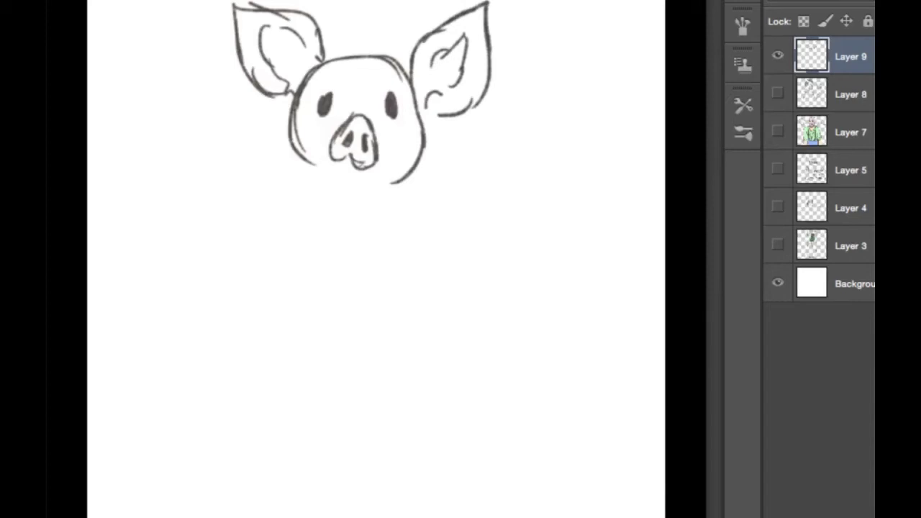
Step: Draw the pig's raised hand at its chin, with the sleeve contours and the V-shaped folds running down the body
{"action": "mouse_move", "coordinate": [376, 233]}
{"action": "left_mouse_down"}
{"action": "mouse_move", "coordinate": [371, 192]}
{"action": "mouse_move", "coordinate": [354, 207]}
{"action": "mouse_move", "coordinate": [354, 225]}
{"action": "left_mouse_up"}
{"action": "mouse_move", "coordinate": [360, 173]}
{"action": "left_mouse_down"}
{"action": "mouse_move", "coordinate": [377, 229]}
{"action": "mouse_move", "coordinate": [364, 233]}
{"action": "mouse_move", "coordinate": [329, 400]}
{"action": "mouse_move", "coordinate": [359, 497]}
{"action": "mouse_move", "coordinate": [357, 359]}
{"action": "mouse_move", "coordinate": [376, 295]}
{"action": "left_mouse_up"}
{"action": "mouse_move", "coordinate": [376, 227]}
{"action": "left_mouse_down"}
{"action": "mouse_move", "coordinate": [414, 299]}
{"action": "mouse_move", "coordinate": [419, 240]}
{"action": "left_mouse_up"}
{"action": "mouse_move", "coordinate": [406, 174]}
{"action": "left_mouse_down"}
{"action": "mouse_move", "coordinate": [415, 217]}
{"action": "mouse_move", "coordinate": [432, 224]}
{"action": "mouse_move", "coordinate": [449, 340]}
{"action": "mouse_move", "coordinate": [439, 364]}
{"action": "left_mouse_up"}
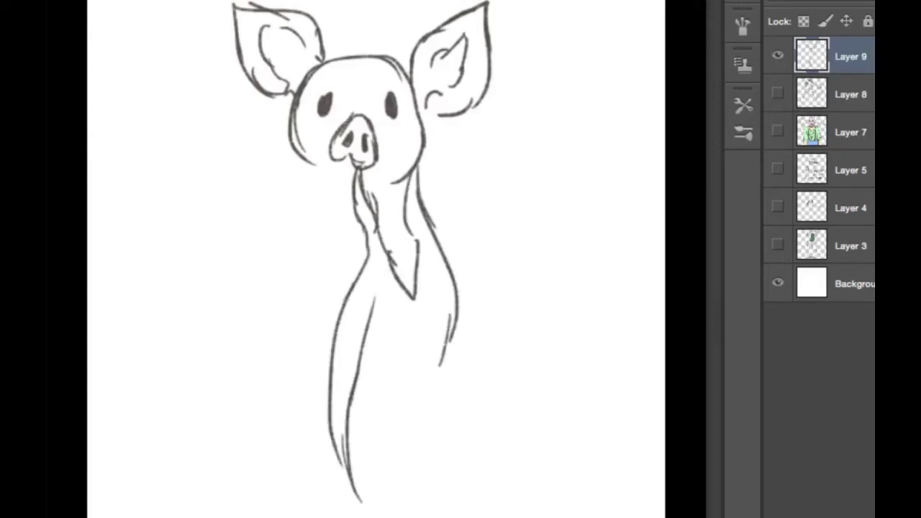
{"action": "mouse_move", "coordinate": [379, 278]}
{"action": "left_mouse_down"}
{"action": "mouse_move", "coordinate": [412, 351]}
{"action": "mouse_move", "coordinate": [437, 232]}
{"action": "left_mouse_up"}
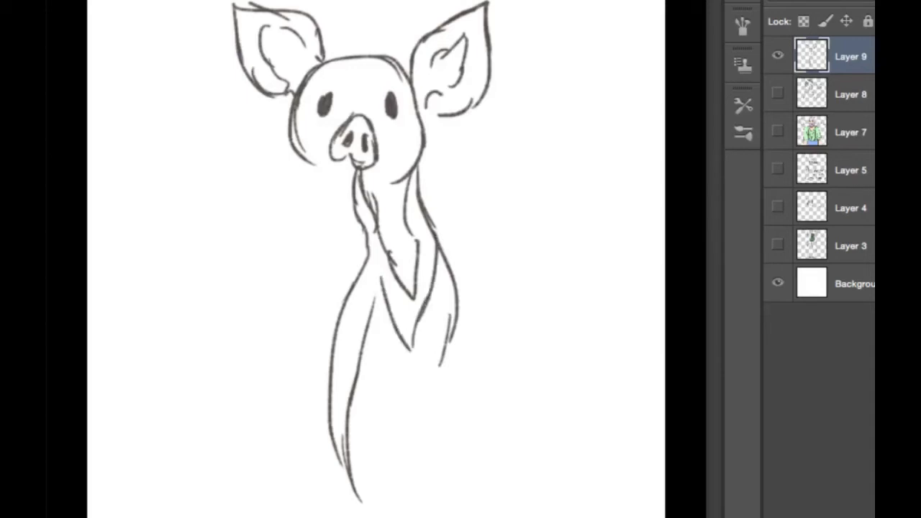
Step: Widen the left sleeve with an outer contour, lighten its old edge, and draw the right sleeve edge and the arch at the bottom
{"action": "mouse_move", "coordinate": [363, 212]}
{"action": "left_mouse_down"}
{"action": "mouse_move", "coordinate": [356, 272]}
{"action": "mouse_move", "coordinate": [320, 360]}
{"action": "mouse_move", "coordinate": [332, 500]}
{"action": "mouse_move", "coordinate": [349, 515]}
{"action": "mouse_move", "coordinate": [343, 394]}
{"action": "left_mouse_up"}
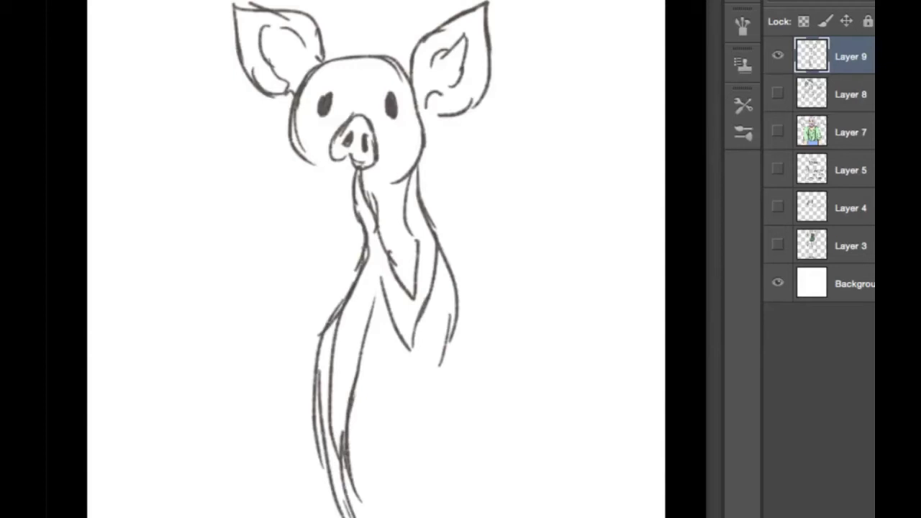
{"action": "left_click_drag", "start_coordinate": [330, 353], "coordinate": [328, 480]}
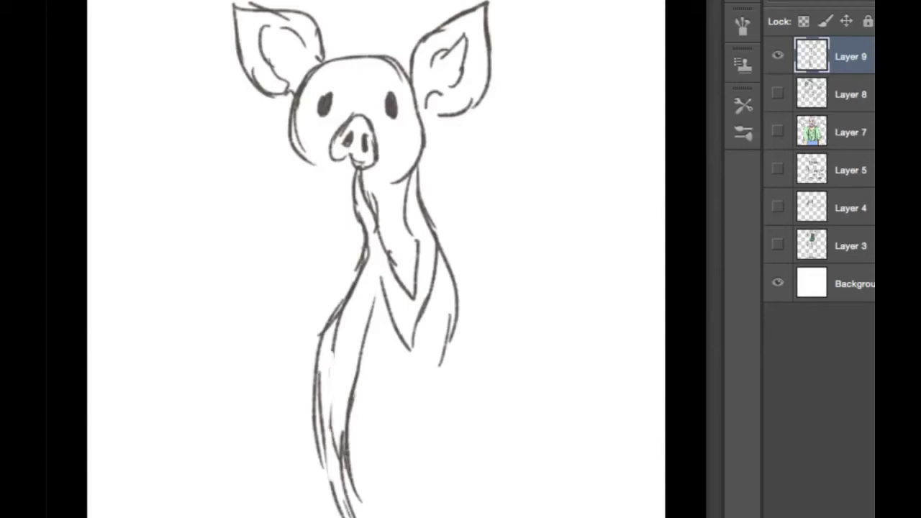
{"action": "mouse_move", "coordinate": [334, 332]}
{"action": "left_mouse_down"}
{"action": "mouse_move", "coordinate": [330, 430]}
{"action": "mouse_move", "coordinate": [321, 437]}
{"action": "mouse_move", "coordinate": [344, 516]}
{"action": "mouse_move", "coordinate": [370, 475]}
{"action": "mouse_move", "coordinate": [439, 516]}
{"action": "mouse_move", "coordinate": [467, 361]}
{"action": "mouse_move", "coordinate": [445, 394]}
{"action": "left_mouse_up"}
{"action": "left_click_drag", "start_coordinate": [426, 436], "coordinate": [407, 343]}
{"action": "left_click_drag", "start_coordinate": [431, 490], "coordinate": [425, 393]}
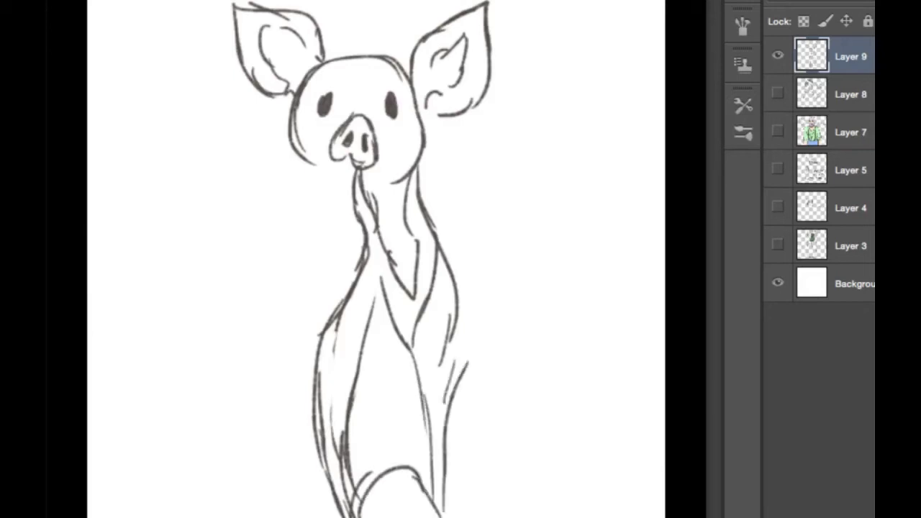
Step: Redraw the inner edge of the left sleeve up to a point below the hand, and erase the surplus lines beside it
{"action": "mouse_move", "coordinate": [383, 253]}
{"action": "left_mouse_down"}
{"action": "mouse_move", "coordinate": [375, 302]}
{"action": "mouse_move", "coordinate": [341, 376]}
{"action": "left_mouse_up"}
{"action": "left_click_drag", "start_coordinate": [359, 323], "coordinate": [335, 442]}
{"action": "left_click_drag", "start_coordinate": [351, 341], "coordinate": [336, 502]}
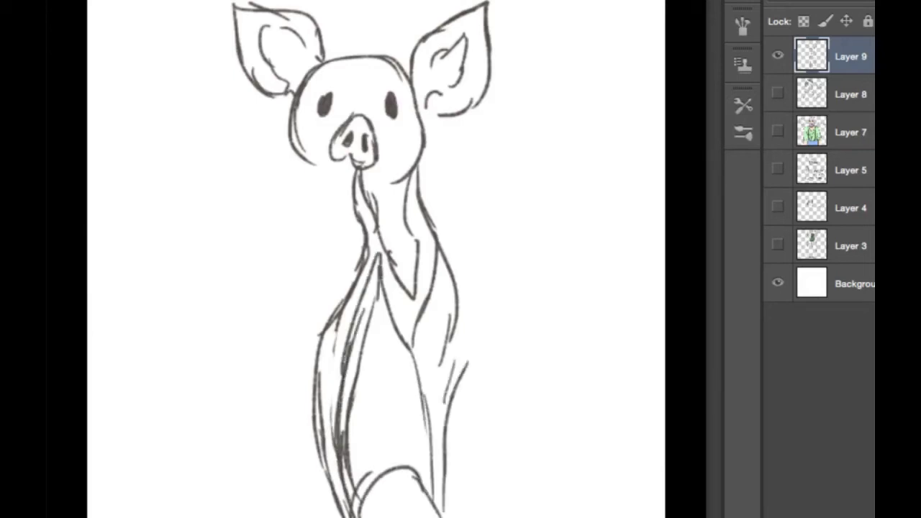
{"action": "left_click_drag", "start_coordinate": [354, 384], "coordinate": [344, 479]}
{"action": "mouse_move", "coordinate": [347, 417]}
{"action": "left_mouse_down"}
{"action": "mouse_move", "coordinate": [338, 489]}
{"action": "mouse_move", "coordinate": [358, 499]}
{"action": "left_mouse_up"}
{"action": "left_click_drag", "start_coordinate": [360, 358], "coordinate": [341, 414]}
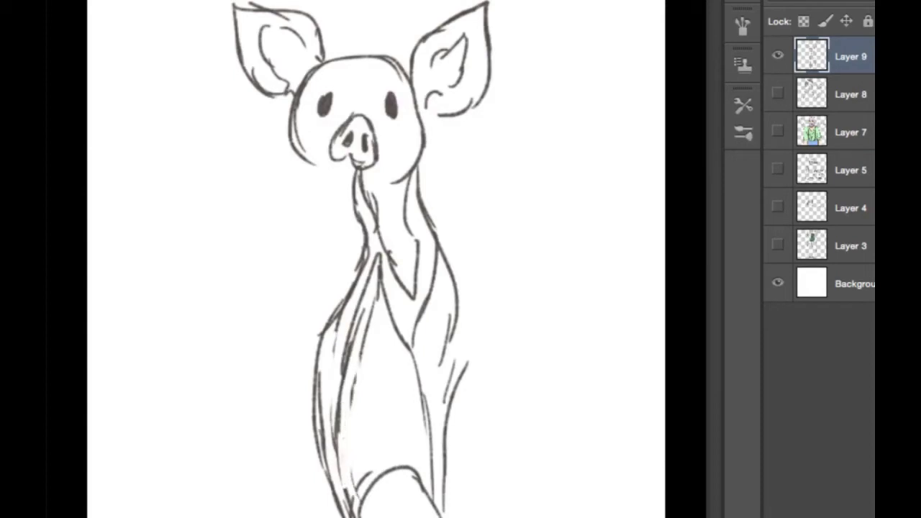
{"action": "left_click_drag", "start_coordinate": [370, 318], "coordinate": [349, 410]}
{"action": "left_click_drag", "start_coordinate": [379, 291], "coordinate": [360, 353]}
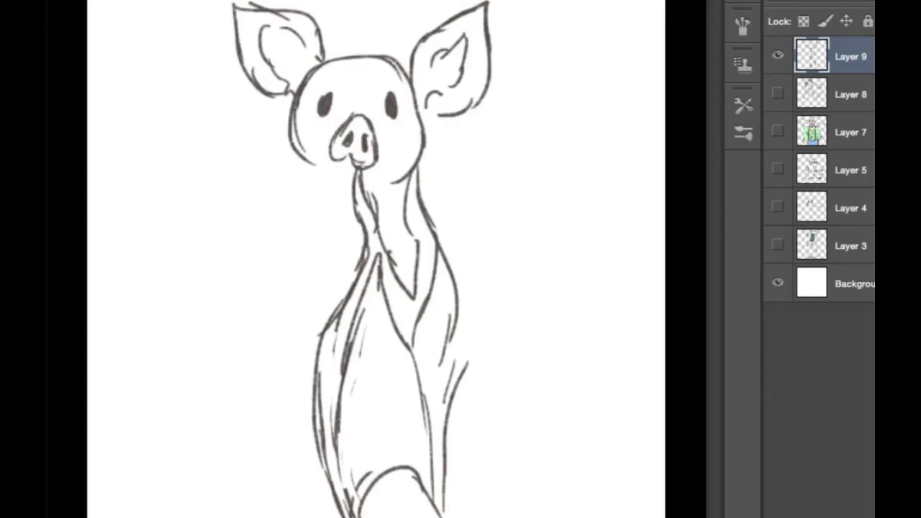
Step: Add a small mouth line beneath the snout and handwrite "(you can DIY" to the right of the pig
{"action": "left_click_drag", "start_coordinate": [337, 166], "coordinate": [352, 169]}
{"action": "mouse_move", "coordinate": [467, 128]}
{"action": "left_mouse_down"}
{"action": "mouse_move", "coordinate": [465, 158]}
{"action": "mouse_move", "coordinate": [486, 145]}
{"action": "left_mouse_up"}
{"action": "mouse_move", "coordinate": [497, 136]}
{"action": "left_mouse_down"}
{"action": "mouse_move", "coordinate": [487, 170]}
{"action": "mouse_move", "coordinate": [512, 143]}
{"action": "mouse_move", "coordinate": [536, 148]}
{"action": "left_mouse_up"}
{"action": "left_click_drag", "start_coordinate": [570, 120], "coordinate": [575, 147]}
{"action": "left_click_drag", "start_coordinate": [587, 128], "coordinate": [589, 150]}
{"action": "mouse_move", "coordinate": [591, 148]}
{"action": "left_mouse_down"}
{"action": "mouse_move", "coordinate": [603, 130]}
{"action": "mouse_move", "coordinate": [615, 144]}
{"action": "left_mouse_up"}
{"action": "mouse_move", "coordinate": [474, 181]}
{"action": "left_mouse_down"}
{"action": "mouse_move", "coordinate": [495, 215]}
{"action": "mouse_move", "coordinate": [493, 184]}
{"action": "left_mouse_up"}
{"action": "mouse_move", "coordinate": [507, 179]}
{"action": "left_mouse_down"}
{"action": "mouse_move", "coordinate": [518, 178]}
{"action": "mouse_move", "coordinate": [508, 207]}
{"action": "left_mouse_up"}
{"action": "left_click_drag", "start_coordinate": [502, 210], "coordinate": [537, 194]}
{"action": "left_click_drag", "start_coordinate": [550, 179], "coordinate": [539, 222]}
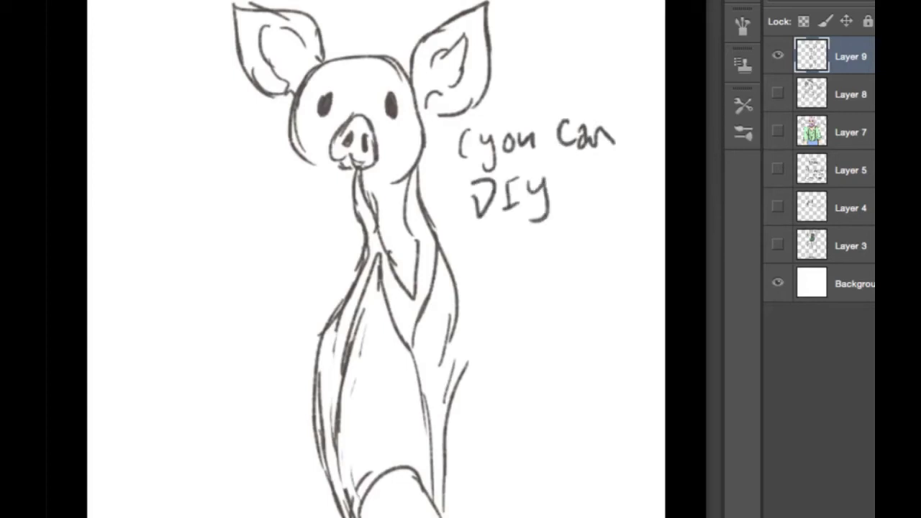
Step: Complete the handwritten caption with "a lot of this)"
{"action": "mouse_move", "coordinate": [573, 183]}
{"action": "left_mouse_down"}
{"action": "mouse_move", "coordinate": [574, 196]}
{"action": "mouse_move", "coordinate": [595, 198]}
{"action": "left_mouse_up"}
{"action": "mouse_move", "coordinate": [614, 161]}
{"action": "left_mouse_down"}
{"action": "mouse_move", "coordinate": [611, 199]}
{"action": "mouse_move", "coordinate": [626, 186]}
{"action": "left_mouse_up"}
{"action": "mouse_move", "coordinate": [643, 152]}
{"action": "left_mouse_down"}
{"action": "mouse_move", "coordinate": [642, 195]}
{"action": "mouse_move", "coordinate": [648, 174]}
{"action": "left_mouse_up"}
{"action": "left_click_drag", "start_coordinate": [512, 261], "coordinate": [513, 262]}
{"action": "mouse_move", "coordinate": [515, 264]}
{"action": "left_mouse_down"}
{"action": "mouse_move", "coordinate": [527, 245]}
{"action": "mouse_move", "coordinate": [520, 284]}
{"action": "left_mouse_up"}
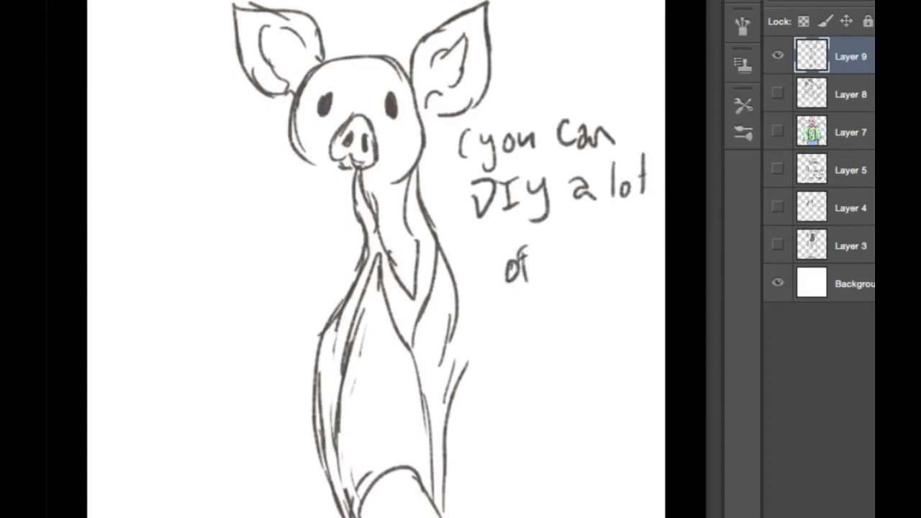
{"action": "mouse_move", "coordinate": [565, 241]}
{"action": "left_mouse_down"}
{"action": "mouse_move", "coordinate": [558, 282]}
{"action": "mouse_move", "coordinate": [570, 262]}
{"action": "left_mouse_up"}
{"action": "mouse_move", "coordinate": [579, 239]}
{"action": "left_mouse_down"}
{"action": "mouse_move", "coordinate": [575, 272]}
{"action": "mouse_move", "coordinate": [594, 279]}
{"action": "left_mouse_up"}
{"action": "left_click_drag", "start_coordinate": [595, 265], "coordinate": [594, 276]}
{"action": "left_click_drag", "start_coordinate": [596, 247], "coordinate": [606, 277]}
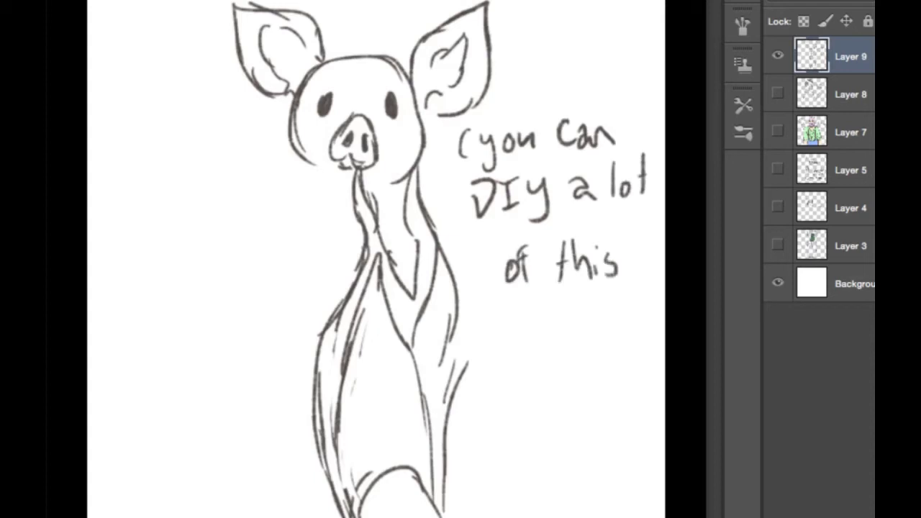
{"action": "left_click_drag", "start_coordinate": [623, 228], "coordinate": [630, 286]}
Step: Draw the left shoulder sloping down from the head, with short shaggy strokes near the neck
{"action": "left_click_drag", "start_coordinate": [302, 167], "coordinate": [281, 191]}
{"action": "mouse_move", "coordinate": [292, 185]}
{"action": "left_mouse_down"}
{"action": "mouse_move", "coordinate": [278, 211]}
{"action": "mouse_move", "coordinate": [285, 228]}
{"action": "left_mouse_up"}
{"action": "mouse_move", "coordinate": [298, 224]}
{"action": "left_mouse_down"}
{"action": "mouse_move", "coordinate": [304, 249]}
{"action": "mouse_move", "coordinate": [319, 252]}
{"action": "left_mouse_up"}
{"action": "left_click_drag", "start_coordinate": [292, 179], "coordinate": [239, 239]}
{"action": "left_click_drag", "start_coordinate": [258, 231], "coordinate": [250, 289]}
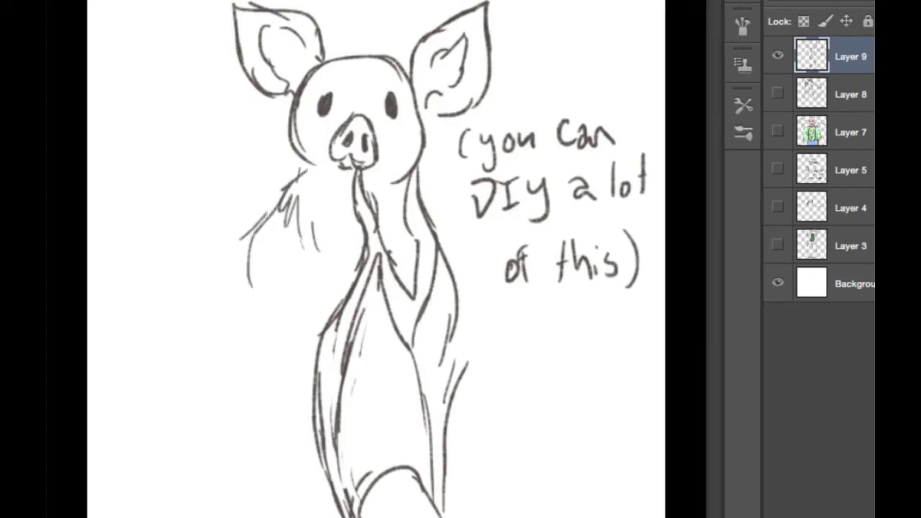
Step: Draw the long outer contour of the left arm down from the shoulder and reinforce it with overlapping strokes
{"action": "left_click_drag", "start_coordinate": [257, 253], "coordinate": [248, 311]}
{"action": "left_click_drag", "start_coordinate": [254, 228], "coordinate": [224, 397]}
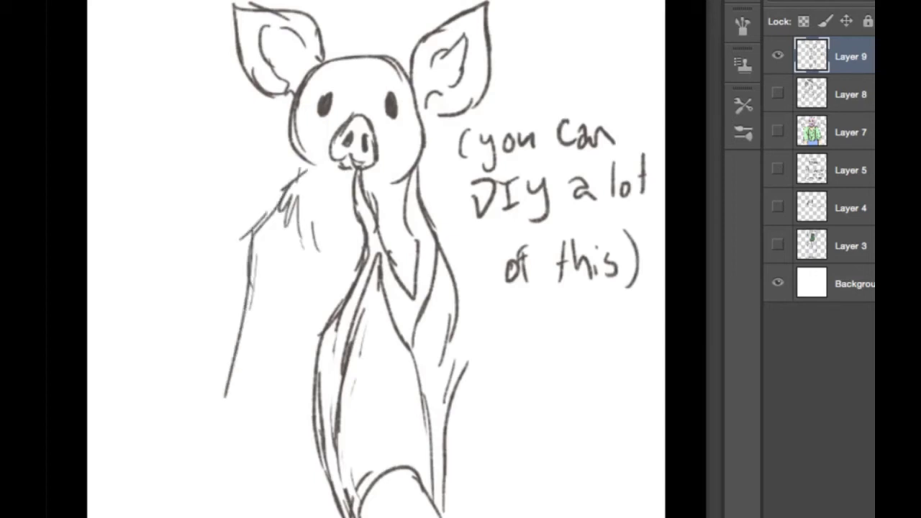
{"action": "mouse_move", "coordinate": [226, 353]}
{"action": "left_mouse_down"}
{"action": "mouse_move", "coordinate": [193, 412]}
{"action": "mouse_move", "coordinate": [185, 477]}
{"action": "left_mouse_up"}
{"action": "left_click_drag", "start_coordinate": [262, 280], "coordinate": [230, 339]}
{"action": "left_click_drag", "start_coordinate": [256, 270], "coordinate": [209, 399]}
{"action": "left_click_drag", "start_coordinate": [251, 233], "coordinate": [226, 336]}
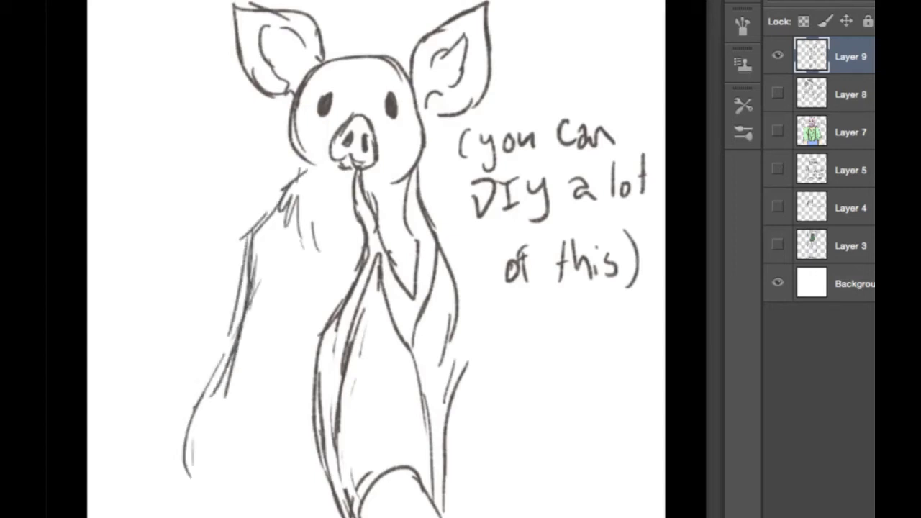
Step: Add short strokes below both ears, a dark choker around the neck, and a curled tuft of hair on the forehead
{"action": "mouse_move", "coordinate": [277, 85]}
{"action": "left_mouse_down"}
{"action": "mouse_move", "coordinate": [291, 91]}
{"action": "mouse_move", "coordinate": [287, 116]}
{"action": "mouse_move", "coordinate": [275, 114]}
{"action": "mouse_move", "coordinate": [285, 126]}
{"action": "left_mouse_up"}
{"action": "left_click_drag", "start_coordinate": [443, 116], "coordinate": [427, 133]}
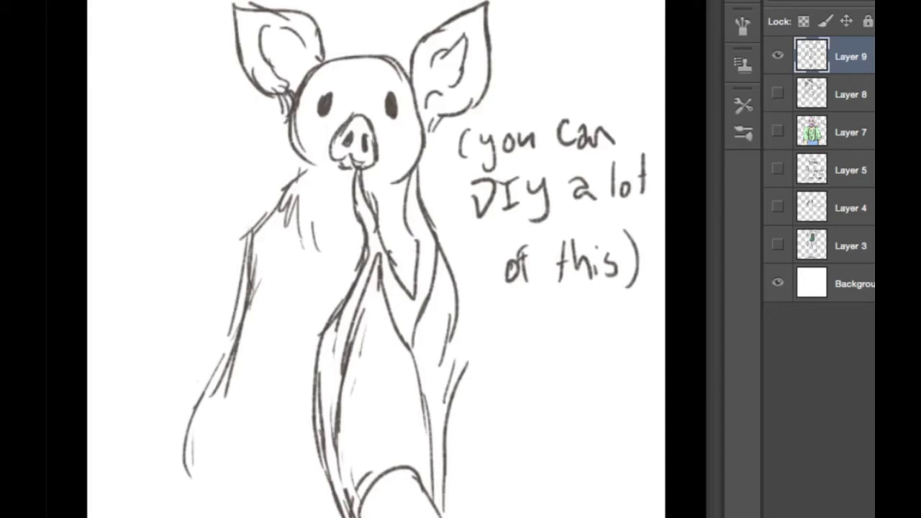
{"action": "mouse_move", "coordinate": [315, 178]}
{"action": "left_mouse_down"}
{"action": "mouse_move", "coordinate": [306, 190]}
{"action": "mouse_move", "coordinate": [397, 192]}
{"action": "mouse_move", "coordinate": [397, 184]}
{"action": "mouse_move", "coordinate": [350, 191]}
{"action": "left_mouse_up"}
{"action": "left_click_drag", "start_coordinate": [323, 185], "coordinate": [348, 193]}
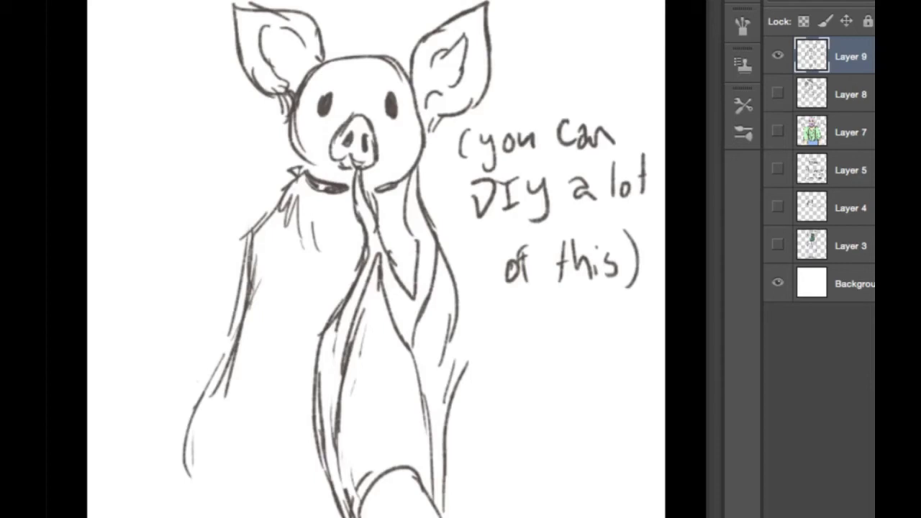
{"action": "mouse_move", "coordinate": [332, 49]}
{"action": "left_mouse_down"}
{"action": "mouse_move", "coordinate": [344, 80]}
{"action": "mouse_move", "coordinate": [380, 77]}
{"action": "mouse_move", "coordinate": [389, 34]}
{"action": "mouse_move", "coordinate": [407, 17]}
{"action": "left_mouse_up"}
{"action": "mouse_move", "coordinate": [393, 52]}
{"action": "left_mouse_down"}
{"action": "mouse_move", "coordinate": [414, 88]}
{"action": "mouse_move", "coordinate": [374, 87]}
{"action": "left_mouse_up"}
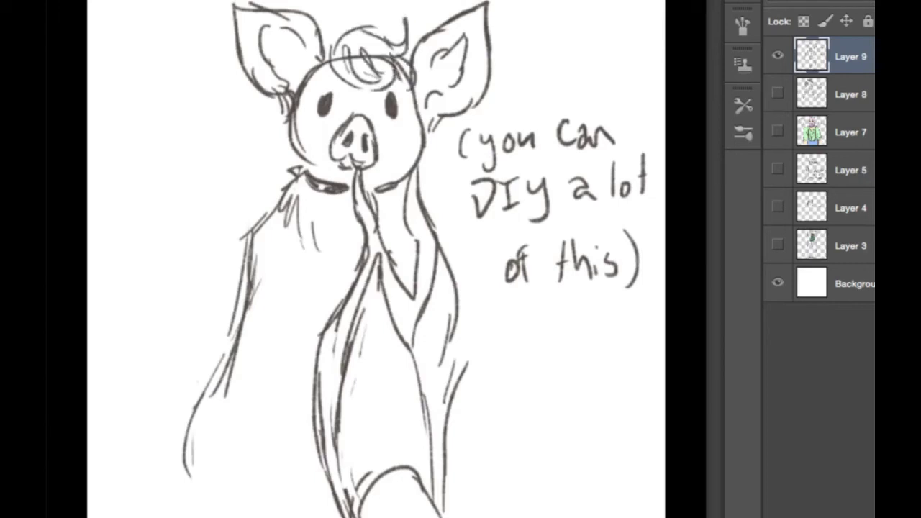
Step: Draw dark hair ties with hanging locks beneath both ears, and refine the strands in the forehead tuft
{"action": "left_click_drag", "start_coordinate": [285, 105], "coordinate": [269, 135]}
{"action": "mouse_move", "coordinate": [269, 113]}
{"action": "left_mouse_down"}
{"action": "mouse_move", "coordinate": [287, 92]}
{"action": "mouse_move", "coordinate": [248, 118]}
{"action": "mouse_move", "coordinate": [240, 166]}
{"action": "mouse_move", "coordinate": [263, 171]}
{"action": "left_mouse_up"}
{"action": "mouse_move", "coordinate": [434, 128]}
{"action": "left_mouse_down"}
{"action": "mouse_move", "coordinate": [430, 145]}
{"action": "mouse_move", "coordinate": [436, 124]}
{"action": "mouse_move", "coordinate": [454, 211]}
{"action": "left_mouse_up"}
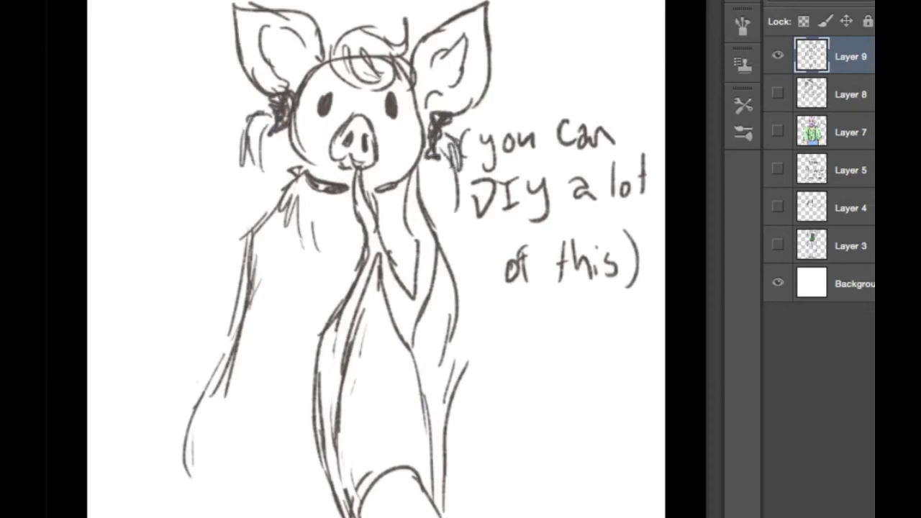
{"action": "left_click_drag", "start_coordinate": [348, 69], "coordinate": [338, 56]}
{"action": "mouse_move", "coordinate": [343, 54]}
{"action": "left_mouse_down"}
{"action": "mouse_move", "coordinate": [349, 44]}
{"action": "mouse_move", "coordinate": [348, 61]}
{"action": "left_mouse_up"}
{"action": "left_click_drag", "start_coordinate": [359, 47], "coordinate": [374, 62]}
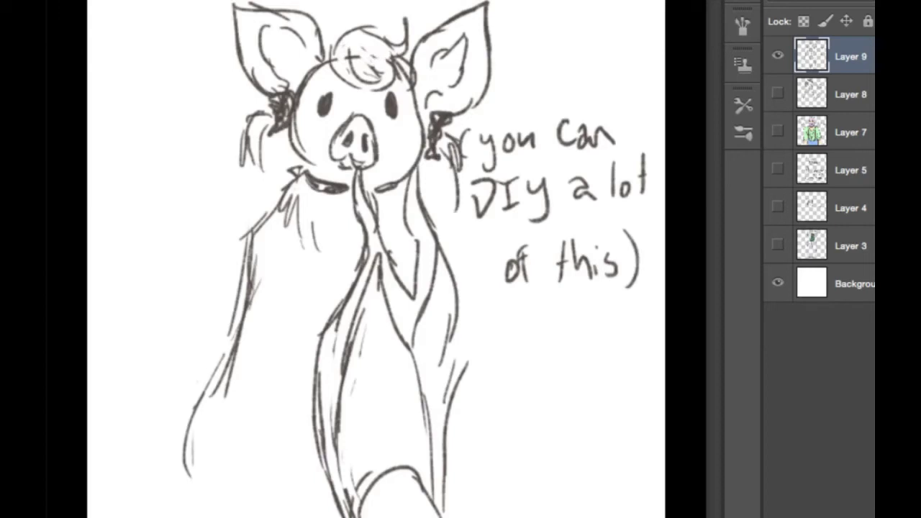
Step: Add a round earring to the left ear, light spots on the hair ties and eyelashes, and reinforce the lower left arm contour
{"action": "mouse_move", "coordinate": [243, 46]}
{"action": "left_mouse_down"}
{"action": "mouse_move", "coordinate": [232, 67]}
{"action": "mouse_move", "coordinate": [251, 69]}
{"action": "mouse_move", "coordinate": [240, 56]}
{"action": "mouse_move", "coordinate": [235, 62]}
{"action": "mouse_move", "coordinate": [243, 56]}
{"action": "left_mouse_up"}
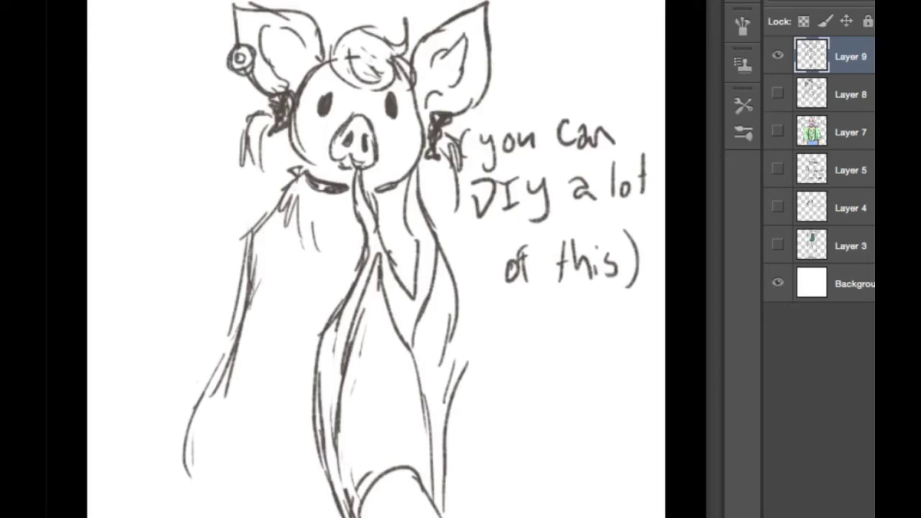
{"action": "left_click_drag", "start_coordinate": [279, 112], "coordinate": [280, 114]}
{"action": "mouse_move", "coordinate": [440, 137]}
{"action": "left_mouse_down"}
{"action": "mouse_move", "coordinate": [435, 127]}
{"action": "mouse_move", "coordinate": [433, 134]}
{"action": "left_mouse_up"}
{"action": "left_click_drag", "start_coordinate": [317, 110], "coordinate": [309, 98]}
{"action": "left_click_drag", "start_coordinate": [402, 107], "coordinate": [406, 95]}
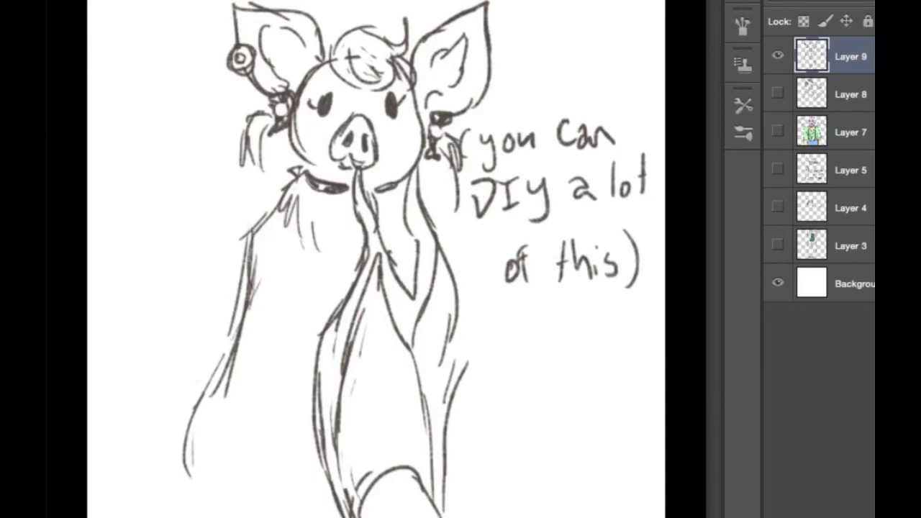
{"action": "left_click_drag", "start_coordinate": [416, 176], "coordinate": [415, 186]}
{"action": "mouse_move", "coordinate": [181, 454]}
{"action": "left_mouse_down"}
{"action": "mouse_move", "coordinate": [192, 397]}
{"action": "mouse_move", "coordinate": [221, 357]}
{"action": "left_mouse_up"}
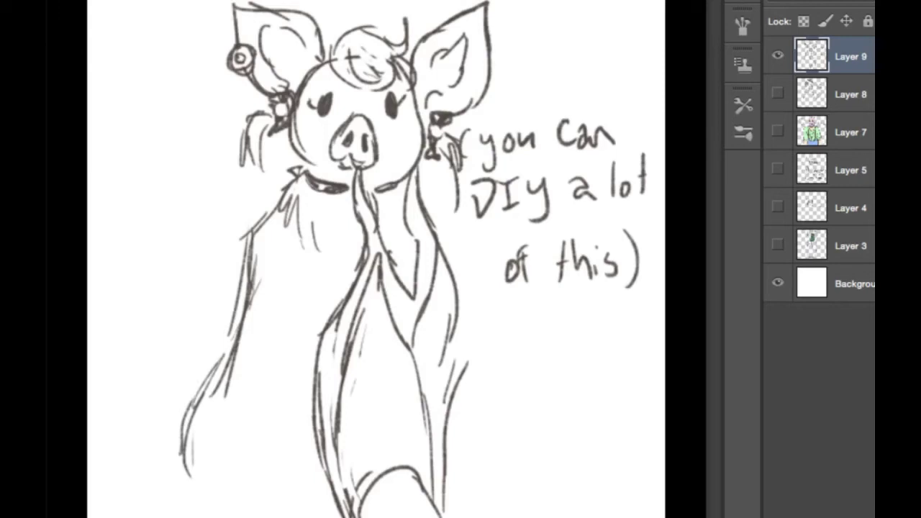
Step: Add a new layer beneath the pig line art and colour the forehead tuft, side locks and area below the choker light green
{"action": "key", "text": "ctrl+shift+alt+n"}
{"action": "key", "text": "ctrl+bracketleft"}
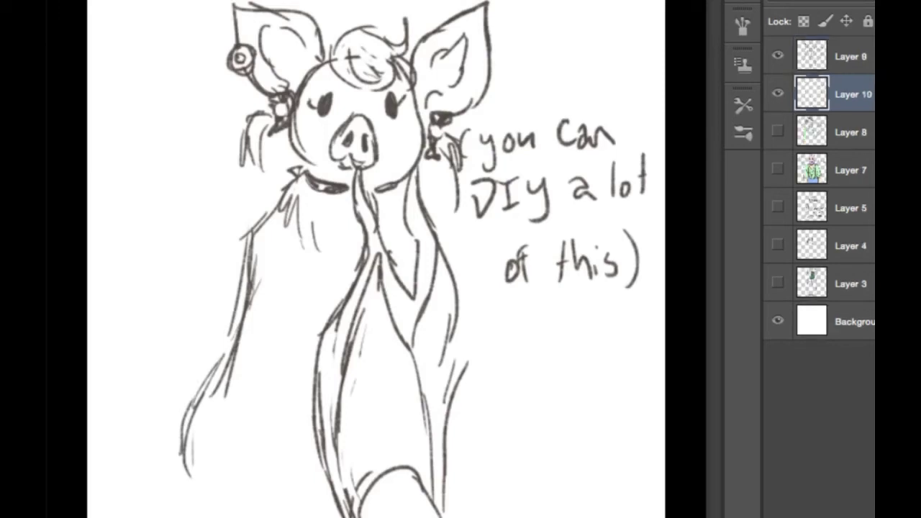
{"action": "mouse_move", "coordinate": [337, 41]}
{"action": "left_mouse_down"}
{"action": "mouse_move", "coordinate": [340, 66]}
{"action": "mouse_move", "coordinate": [345, 38]}
{"action": "mouse_move", "coordinate": [368, 78]}
{"action": "mouse_move", "coordinate": [382, 65]}
{"action": "mouse_move", "coordinate": [353, 38]}
{"action": "mouse_move", "coordinate": [381, 58]}
{"action": "mouse_move", "coordinate": [390, 50]}
{"action": "left_mouse_up"}
{"action": "mouse_move", "coordinate": [249, 137]}
{"action": "left_mouse_down"}
{"action": "mouse_move", "coordinate": [259, 128]}
{"action": "mouse_move", "coordinate": [241, 144]}
{"action": "mouse_move", "coordinate": [253, 157]}
{"action": "left_mouse_up"}
{"action": "left_click_drag", "start_coordinate": [445, 147], "coordinate": [452, 154]}
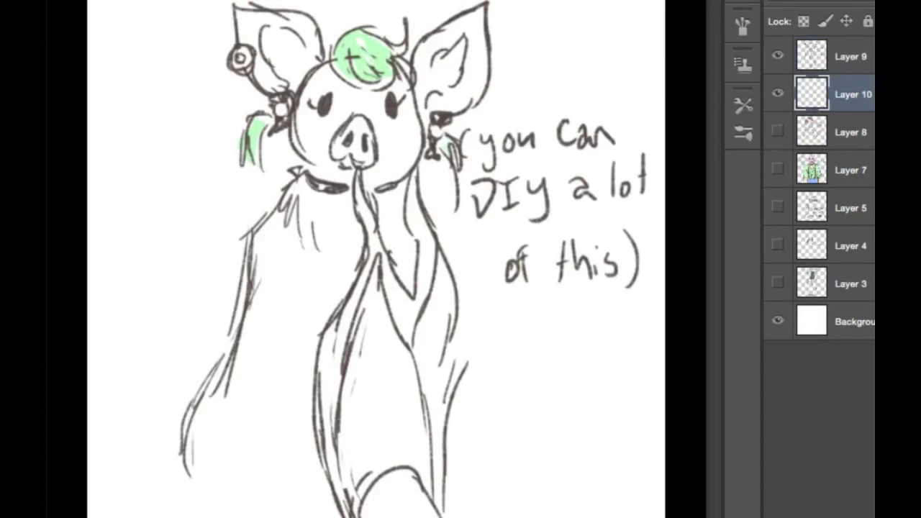
{"action": "mouse_move", "coordinate": [284, 205]}
{"action": "left_mouse_down"}
{"action": "mouse_move", "coordinate": [294, 191]}
{"action": "mouse_move", "coordinate": [325, 237]}
{"action": "mouse_move", "coordinate": [331, 201]}
{"action": "mouse_move", "coordinate": [342, 245]}
{"action": "mouse_move", "coordinate": [348, 208]}
{"action": "mouse_move", "coordinate": [355, 241]}
{"action": "left_mouse_up"}
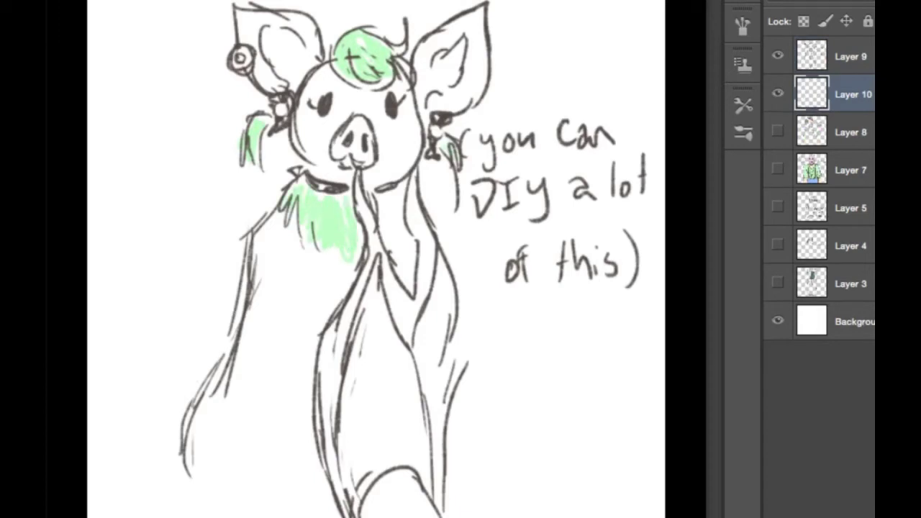
{"action": "mouse_move", "coordinate": [380, 202]}
{"action": "left_mouse_down"}
{"action": "mouse_move", "coordinate": [388, 238]}
{"action": "mouse_move", "coordinate": [400, 192]}
{"action": "mouse_move", "coordinate": [400, 229]}
{"action": "left_mouse_up"}
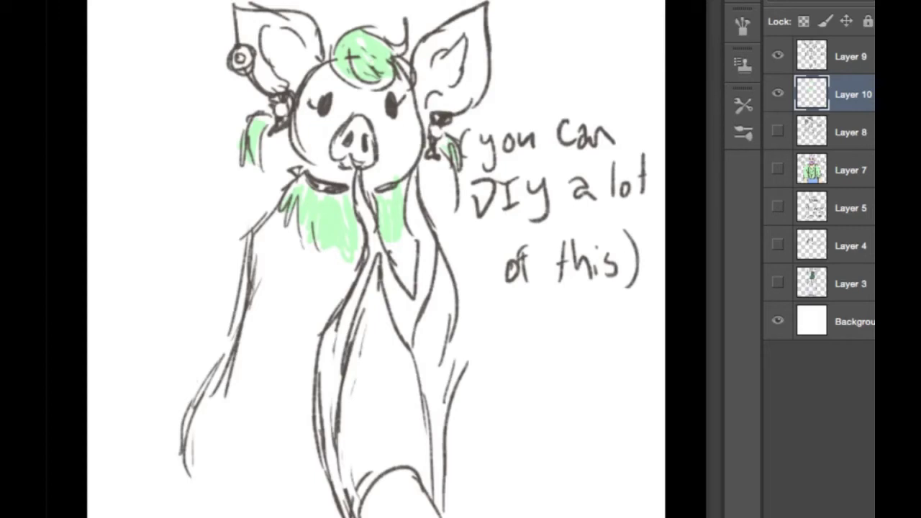
Step: Colour the pig's snout and both ears pink
{"action": "mouse_move", "coordinate": [342, 127]}
{"action": "left_mouse_down"}
{"action": "mouse_move", "coordinate": [357, 151]}
{"action": "mouse_move", "coordinate": [342, 156]}
{"action": "mouse_move", "coordinate": [370, 159]}
{"action": "left_mouse_up"}
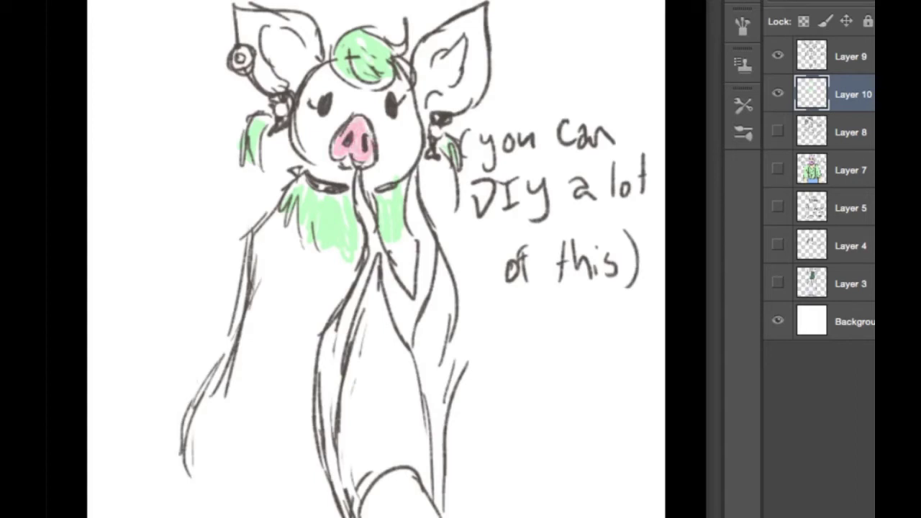
{"action": "mouse_move", "coordinate": [262, 36]}
{"action": "left_mouse_down"}
{"action": "mouse_move", "coordinate": [267, 89]}
{"action": "mouse_move", "coordinate": [298, 77]}
{"action": "mouse_move", "coordinate": [241, 28]}
{"action": "mouse_move", "coordinate": [252, 44]}
{"action": "mouse_move", "coordinate": [296, 53]}
{"action": "left_mouse_up"}
{"action": "mouse_move", "coordinate": [259, 15]}
{"action": "left_mouse_down"}
{"action": "mouse_move", "coordinate": [301, 50]}
{"action": "mouse_move", "coordinate": [237, 14]}
{"action": "mouse_move", "coordinate": [311, 55]}
{"action": "mouse_move", "coordinate": [299, 69]}
{"action": "mouse_move", "coordinate": [252, 22]}
{"action": "left_mouse_up"}
{"action": "mouse_move", "coordinate": [311, 57]}
{"action": "left_mouse_down"}
{"action": "mouse_move", "coordinate": [298, 78]}
{"action": "mouse_move", "coordinate": [295, 14]}
{"action": "left_mouse_up"}
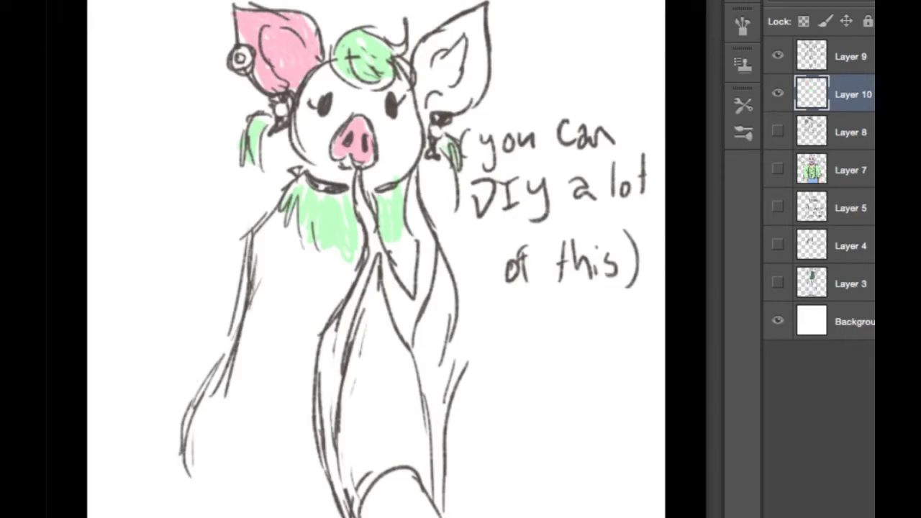
{"action": "mouse_move", "coordinate": [454, 50]}
{"action": "left_mouse_down"}
{"action": "mouse_move", "coordinate": [435, 106]}
{"action": "mouse_move", "coordinate": [417, 110]}
{"action": "left_mouse_up"}
{"action": "mouse_move", "coordinate": [418, 55]}
{"action": "left_mouse_down"}
{"action": "mouse_move", "coordinate": [471, 25]}
{"action": "mouse_move", "coordinate": [481, 7]}
{"action": "mouse_move", "coordinate": [457, 101]}
{"action": "mouse_move", "coordinate": [468, 33]}
{"action": "left_mouse_up"}
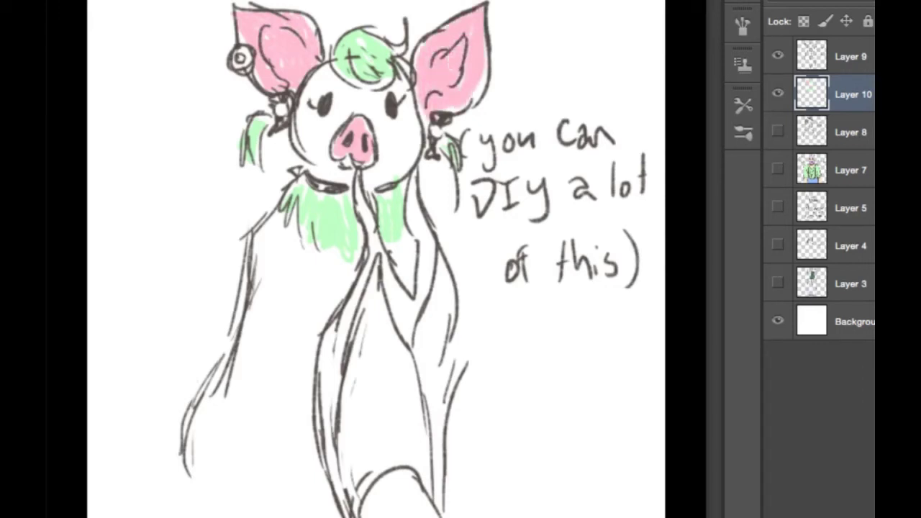
Step: Touch up the pig's right ear and colour the narrow garment edges running down from the snout and beside the arm pink
{"action": "left_click_drag", "start_coordinate": [482, 64], "coordinate": [478, 90]}
{"action": "mouse_move", "coordinate": [363, 180]}
{"action": "left_mouse_down"}
{"action": "mouse_move", "coordinate": [371, 252]}
{"action": "mouse_move", "coordinate": [324, 424]}
{"action": "mouse_move", "coordinate": [325, 347]}
{"action": "left_mouse_up"}
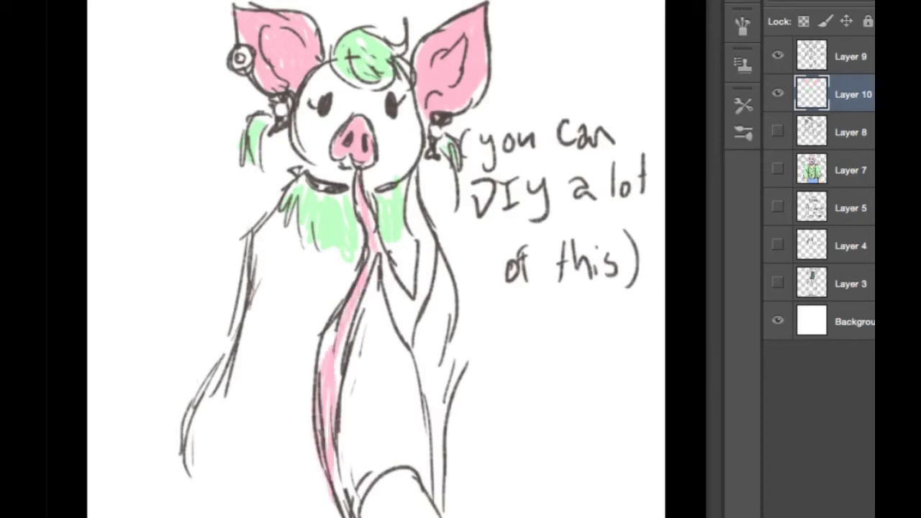
{"action": "left_click_drag", "start_coordinate": [385, 266], "coordinate": [416, 378]}
{"action": "left_click_drag", "start_coordinate": [405, 315], "coordinate": [421, 285]}
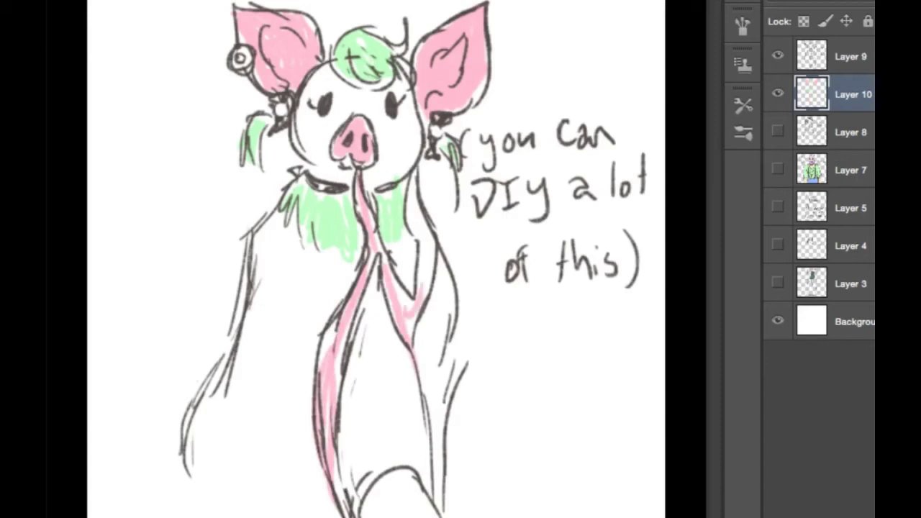
{"action": "left_click_drag", "start_coordinate": [408, 188], "coordinate": [426, 287]}
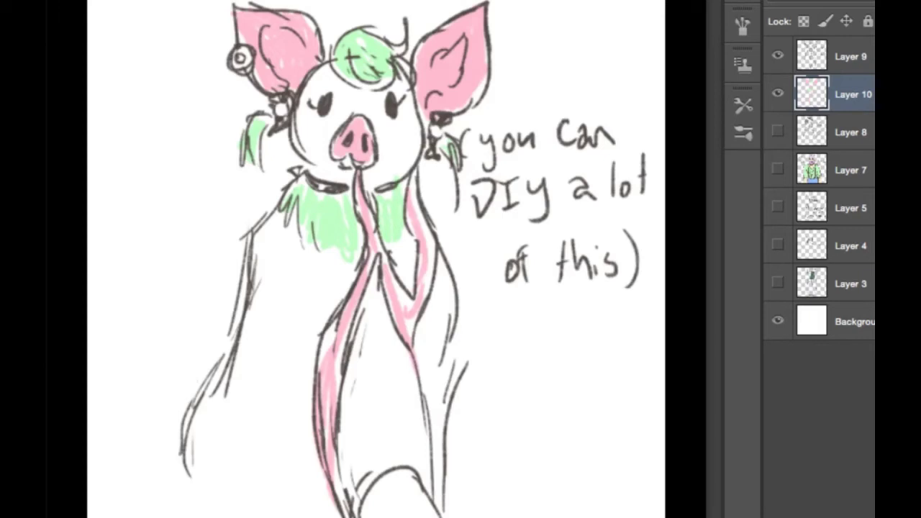
Step: Merge the pig's line art with its colour layer, hide the merged layer and add a new empty layer
{"action": "left_click", "coordinate": [851, 56]}
{"action": "key", "text": "Delete"}
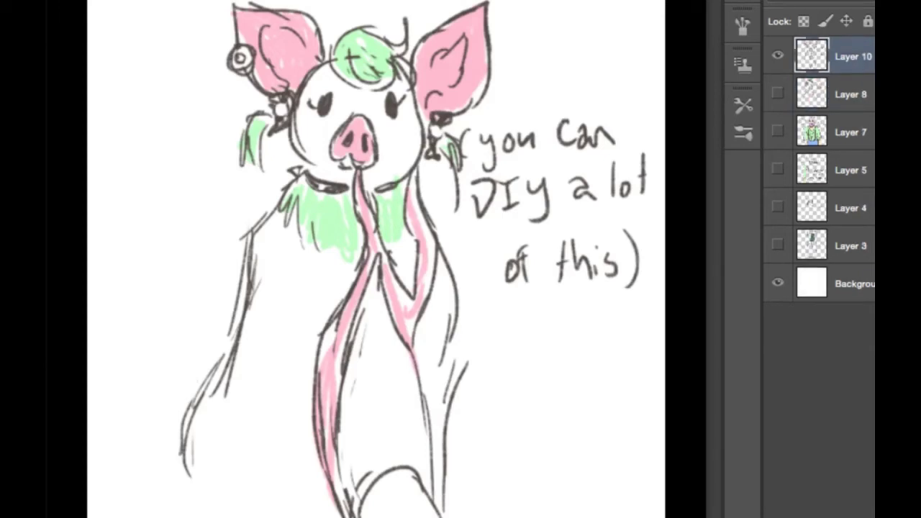
{"action": "left_click", "coordinate": [777, 56]}
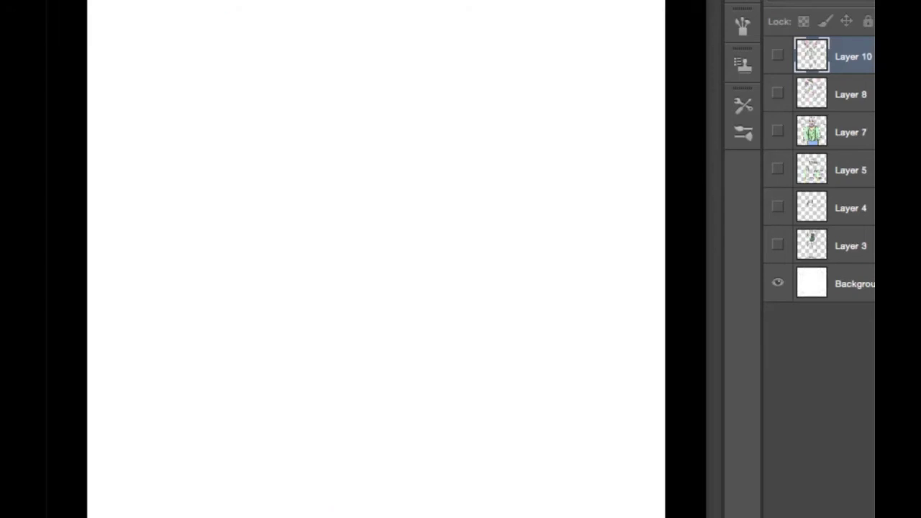
{"action": "key", "text": "ctrl+shift+alt+n"}
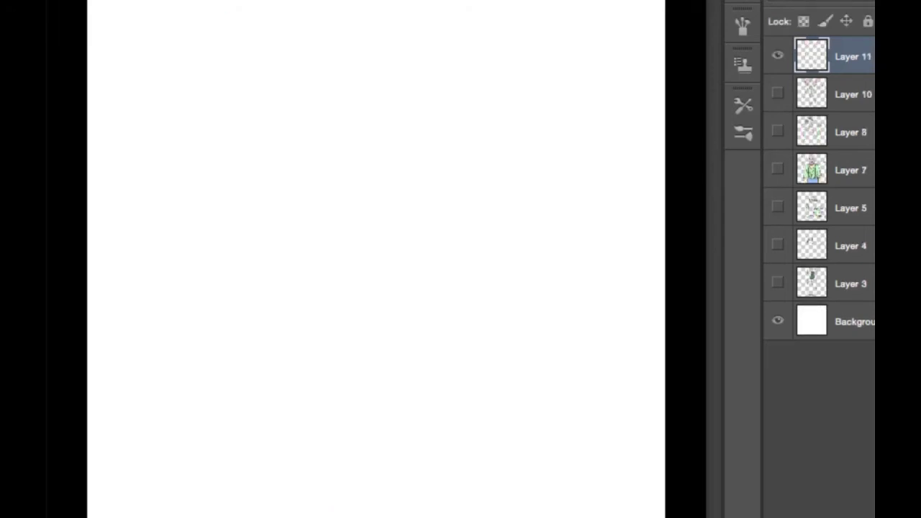
Step: Sketch a large, slightly uneven round donut outline in the upper half of the canvas, with a second contour on its right side
{"action": "mouse_move", "coordinate": [372, 48]}
{"action": "left_mouse_down"}
{"action": "mouse_move", "coordinate": [314, 66]}
{"action": "mouse_move", "coordinate": [263, 115]}
{"action": "left_mouse_up"}
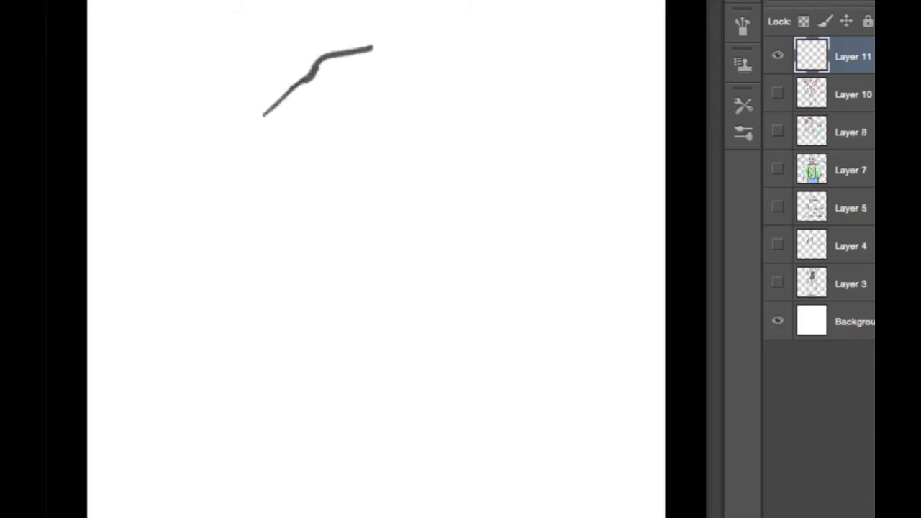
{"action": "mouse_move", "coordinate": [310, 69]}
{"action": "left_mouse_down"}
{"action": "mouse_move", "coordinate": [238, 225]}
{"action": "mouse_move", "coordinate": [264, 272]}
{"action": "left_mouse_up"}
{"action": "left_click_drag", "start_coordinate": [303, 105], "coordinate": [259, 266]}
{"action": "left_click_drag", "start_coordinate": [314, 66], "coordinate": [273, 115]}
{"action": "mouse_move", "coordinate": [337, 49]}
{"action": "left_mouse_down"}
{"action": "mouse_move", "coordinate": [498, 101]}
{"action": "mouse_move", "coordinate": [533, 141]}
{"action": "mouse_move", "coordinate": [514, 259]}
{"action": "left_mouse_up"}
{"action": "left_click_drag", "start_coordinate": [235, 180], "coordinate": [260, 288]}
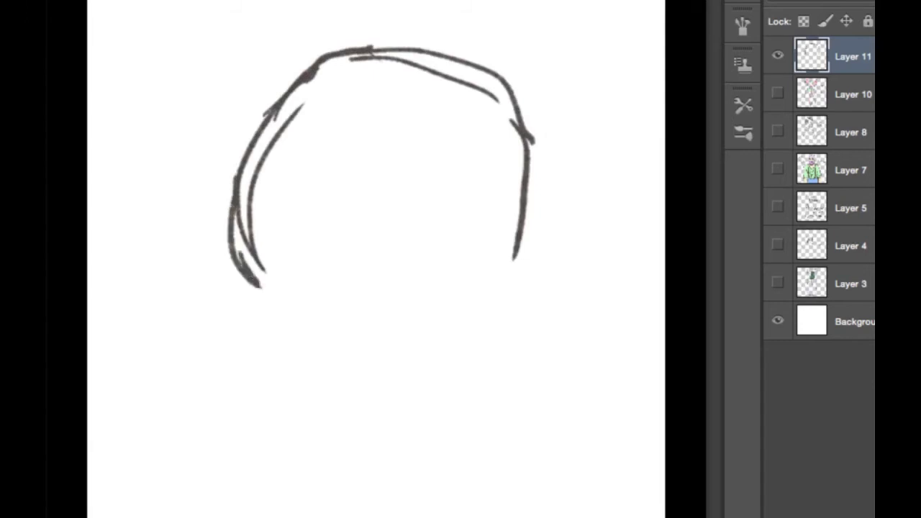
{"action": "mouse_move", "coordinate": [237, 255]}
{"action": "left_mouse_down"}
{"action": "mouse_move", "coordinate": [367, 323]}
{"action": "mouse_move", "coordinate": [500, 308]}
{"action": "left_mouse_up"}
{"action": "left_click_drag", "start_coordinate": [521, 275], "coordinate": [459, 313]}
{"action": "mouse_move", "coordinate": [525, 209]}
{"action": "left_mouse_down"}
{"action": "mouse_move", "coordinate": [498, 302]}
{"action": "mouse_move", "coordinate": [500, 286]}
{"action": "left_mouse_up"}
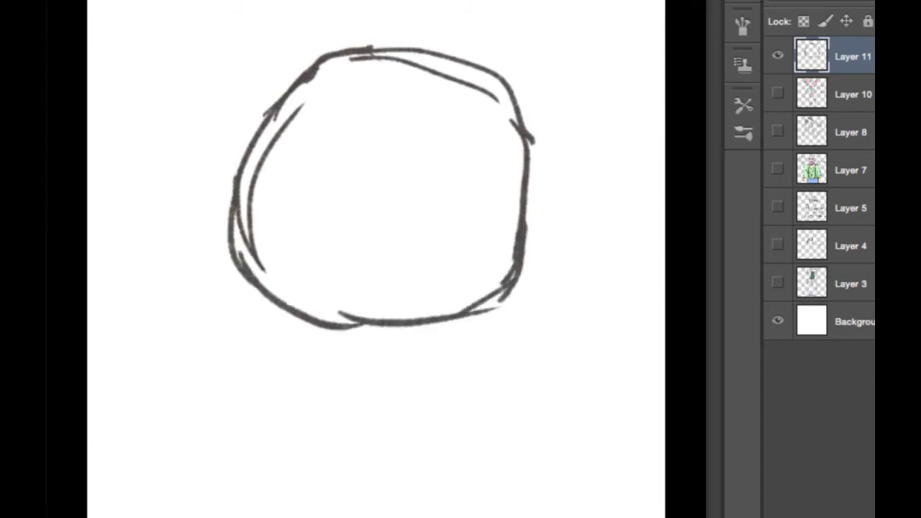
{"action": "left_click_drag", "start_coordinate": [516, 121], "coordinate": [523, 247]}
Step: Draw an oval hole in the middle of the donut and erase the doubled contour lines on the left and top
{"action": "mouse_move", "coordinate": [394, 153]}
{"action": "left_mouse_down"}
{"action": "mouse_move", "coordinate": [361, 164]}
{"action": "mouse_move", "coordinate": [335, 188]}
{"action": "mouse_move", "coordinate": [339, 223]}
{"action": "mouse_move", "coordinate": [390, 240]}
{"action": "mouse_move", "coordinate": [448, 228]}
{"action": "mouse_move", "coordinate": [459, 205]}
{"action": "mouse_move", "coordinate": [444, 168]}
{"action": "mouse_move", "coordinate": [394, 152]}
{"action": "mouse_move", "coordinate": [451, 187]}
{"action": "left_mouse_up"}
{"action": "mouse_move", "coordinate": [272, 142]}
{"action": "left_mouse_down"}
{"action": "mouse_move", "coordinate": [251, 231]}
{"action": "mouse_move", "coordinate": [263, 272]}
{"action": "mouse_move", "coordinate": [302, 104]}
{"action": "mouse_move", "coordinate": [281, 130]}
{"action": "left_mouse_up"}
{"action": "left_click_drag", "start_coordinate": [256, 164], "coordinate": [251, 184]}
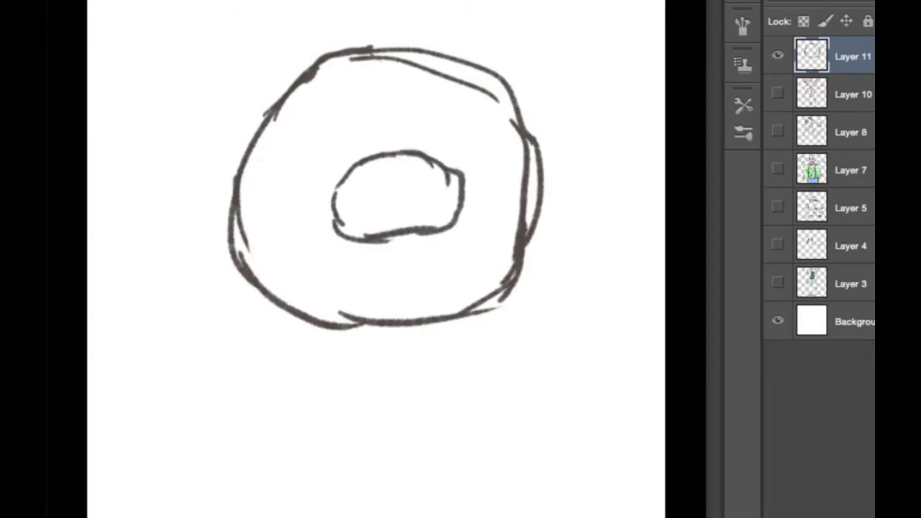
{"action": "mouse_move", "coordinate": [374, 55]}
{"action": "left_mouse_down"}
{"action": "mouse_move", "coordinate": [496, 100]}
{"action": "mouse_move", "coordinate": [515, 132]}
{"action": "left_mouse_up"}
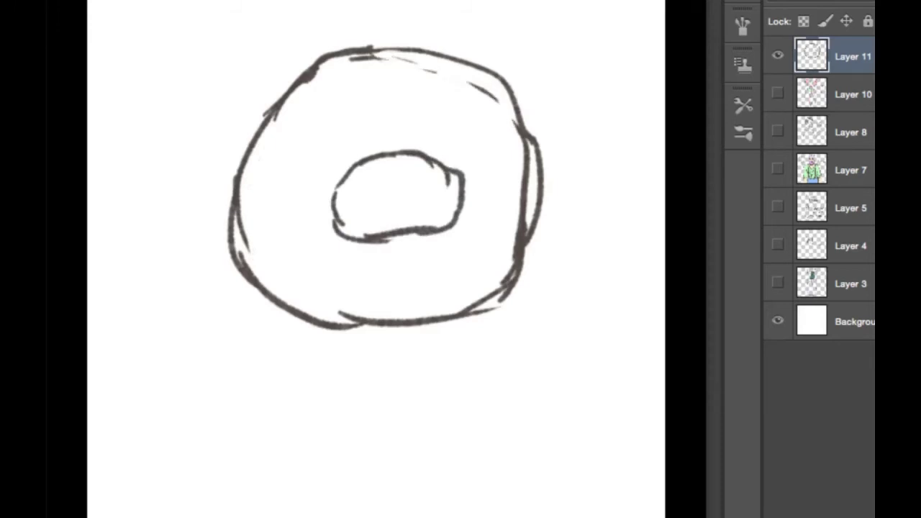
{"action": "left_click_drag", "start_coordinate": [421, 70], "coordinate": [434, 73]}
Step: Draw slanted angry brow lines, a small dot between them and two narrowed eyes above the donut hole
{"action": "mouse_move", "coordinate": [322, 70]}
{"action": "left_mouse_down"}
{"action": "mouse_move", "coordinate": [364, 105]}
{"action": "mouse_move", "coordinate": [383, 105]}
{"action": "left_mouse_up"}
{"action": "left_click_drag", "start_coordinate": [329, 88], "coordinate": [355, 106]}
{"action": "left_click", "coordinate": [395, 105]}
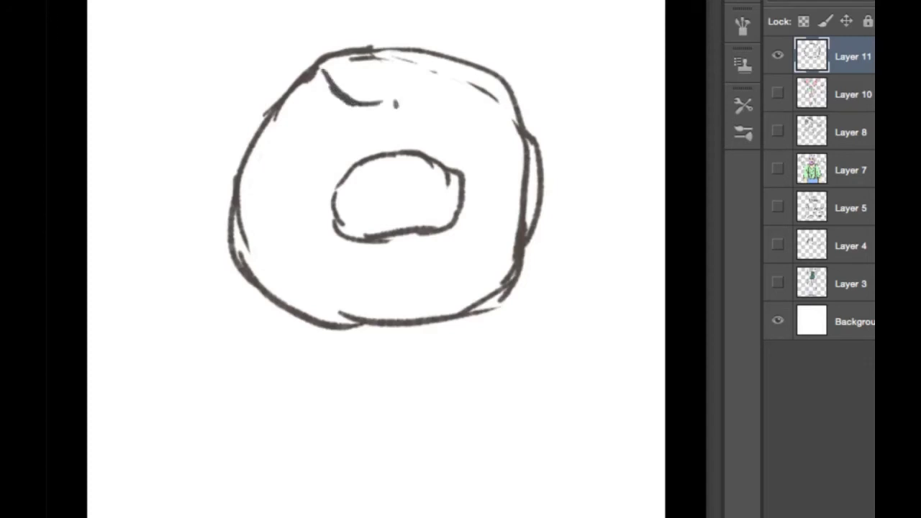
{"action": "left_click_drag", "start_coordinate": [425, 101], "coordinate": [495, 78]}
{"action": "mouse_move", "coordinate": [302, 104]}
{"action": "left_mouse_down"}
{"action": "mouse_move", "coordinate": [359, 116]}
{"action": "mouse_move", "coordinate": [348, 138]}
{"action": "mouse_move", "coordinate": [319, 139]}
{"action": "mouse_move", "coordinate": [358, 130]}
{"action": "left_mouse_up"}
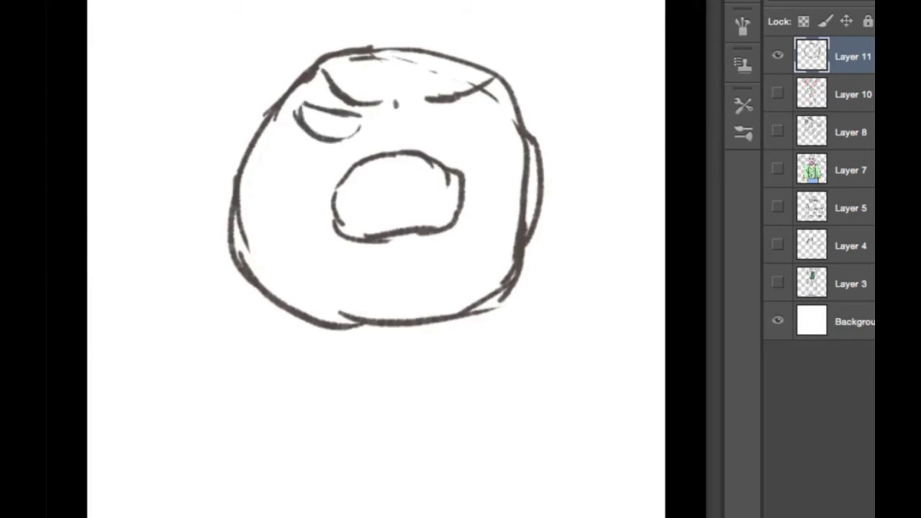
{"action": "left_click_drag", "start_coordinate": [437, 123], "coordinate": [493, 98]}
{"action": "mouse_move", "coordinate": [436, 120]}
{"action": "left_mouse_down"}
{"action": "mouse_move", "coordinate": [468, 132]}
{"action": "mouse_move", "coordinate": [499, 92]}
{"action": "left_mouse_up"}
Step: Line the hole's upper and lower edges with jagged teeth and add dark pupils to both eyes
{"action": "mouse_move", "coordinate": [344, 165]}
{"action": "left_mouse_down"}
{"action": "mouse_move", "coordinate": [418, 163]}
{"action": "mouse_move", "coordinate": [455, 185]}
{"action": "left_mouse_up"}
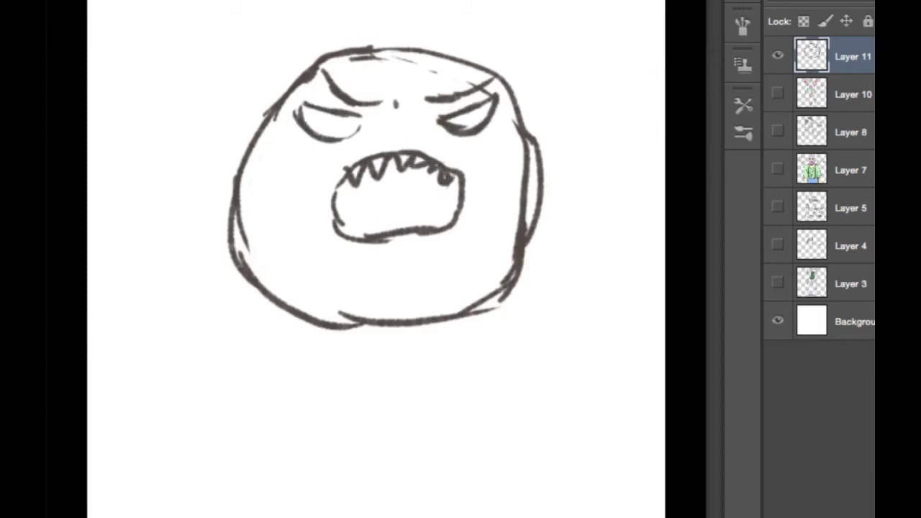
{"action": "left_click_drag", "start_coordinate": [353, 234], "coordinate": [456, 210]}
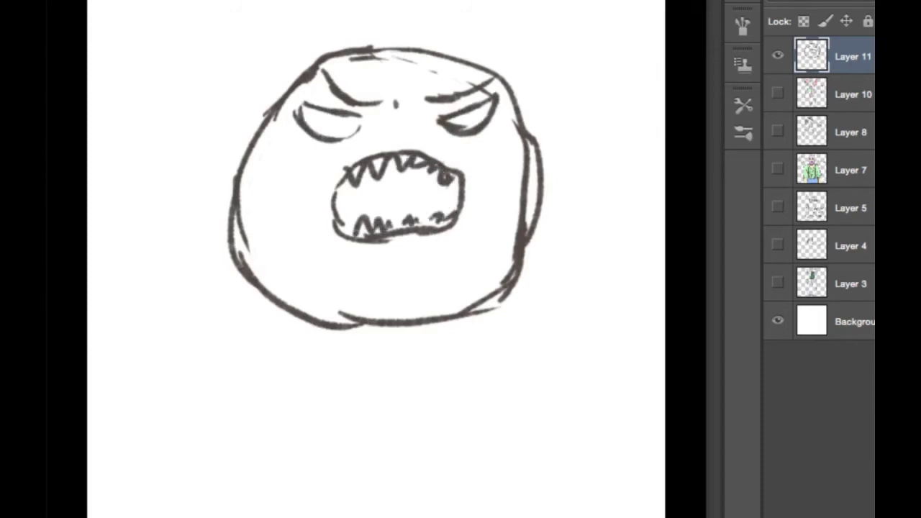
{"action": "mouse_move", "coordinate": [325, 116]}
{"action": "left_mouse_down"}
{"action": "mouse_move", "coordinate": [336, 128]}
{"action": "mouse_move", "coordinate": [343, 122]}
{"action": "left_mouse_up"}
{"action": "left_click_drag", "start_coordinate": [460, 108], "coordinate": [472, 123]}
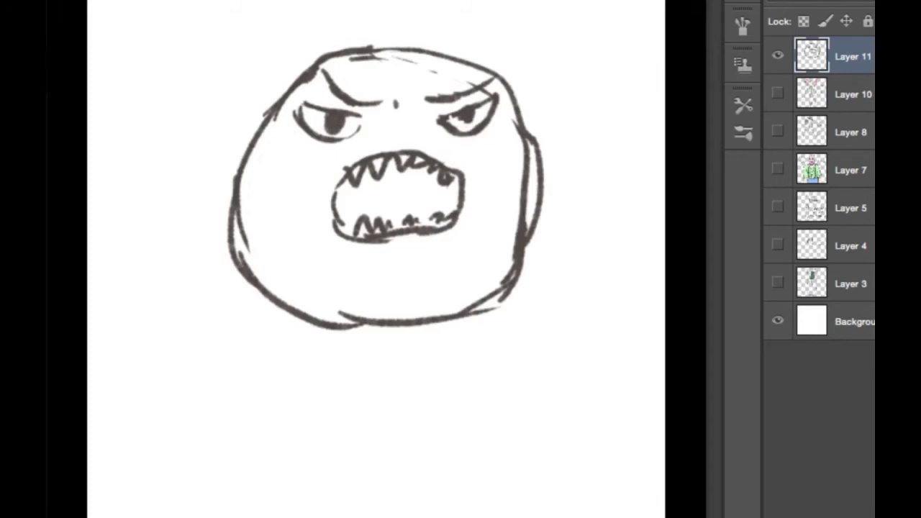
Step: Fill in both eyebrows as thick dark shapes and reinforce the donut's right contour
{"action": "mouse_move", "coordinate": [347, 106]}
{"action": "left_mouse_down"}
{"action": "mouse_move", "coordinate": [378, 119]}
{"action": "mouse_move", "coordinate": [323, 90]}
{"action": "mouse_move", "coordinate": [334, 104]}
{"action": "mouse_move", "coordinate": [307, 94]}
{"action": "mouse_move", "coordinate": [332, 71]}
{"action": "mouse_move", "coordinate": [377, 112]}
{"action": "mouse_move", "coordinate": [357, 109]}
{"action": "left_mouse_up"}
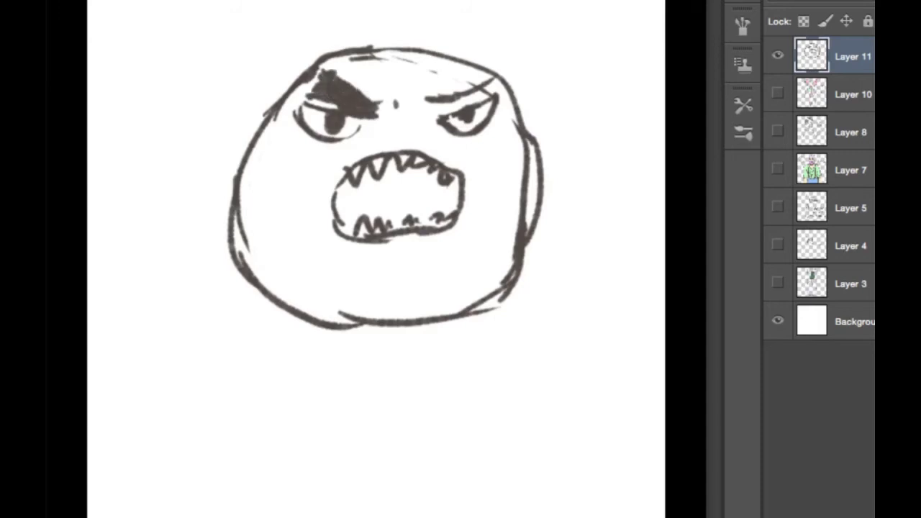
{"action": "left_click_drag", "start_coordinate": [429, 115], "coordinate": [494, 78]}
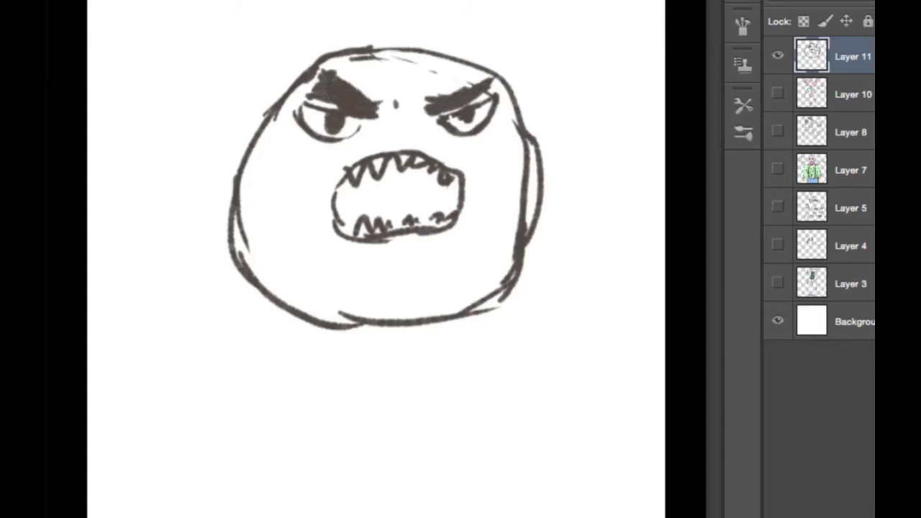
{"action": "left_click_drag", "start_coordinate": [420, 116], "coordinate": [490, 73]}
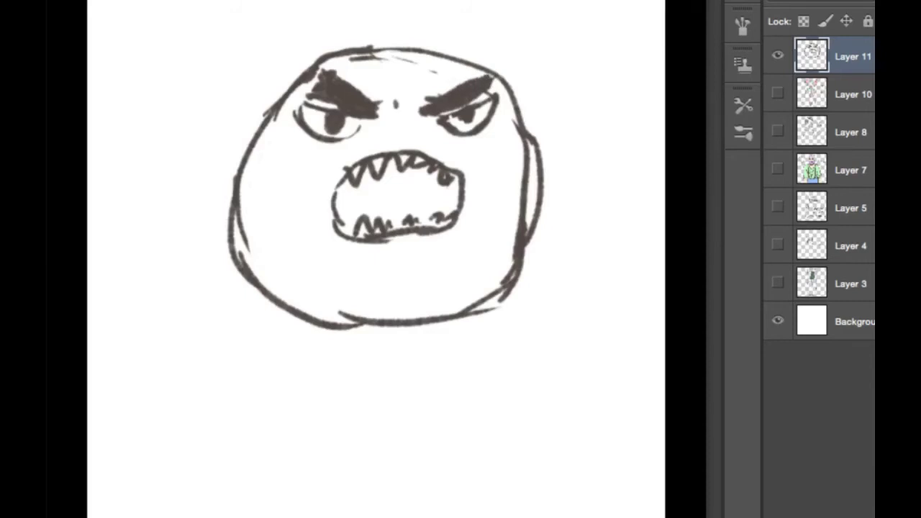
{"action": "left_click_drag", "start_coordinate": [537, 151], "coordinate": [504, 268]}
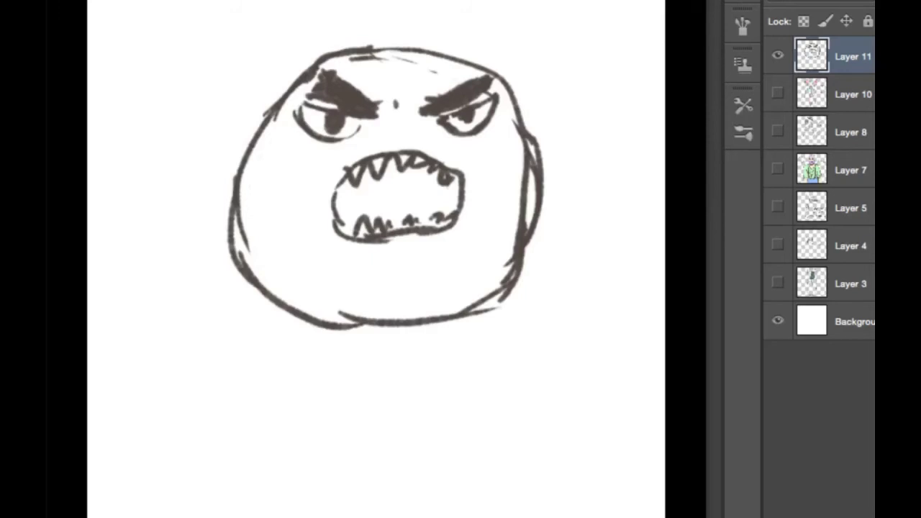
Step: Add a new layer beneath the donut line art and colour the dough tan and the eyes red
{"action": "left_click", "coordinate": [852, 95]}
{"action": "key", "text": "ctrl+shift+alt+n"}
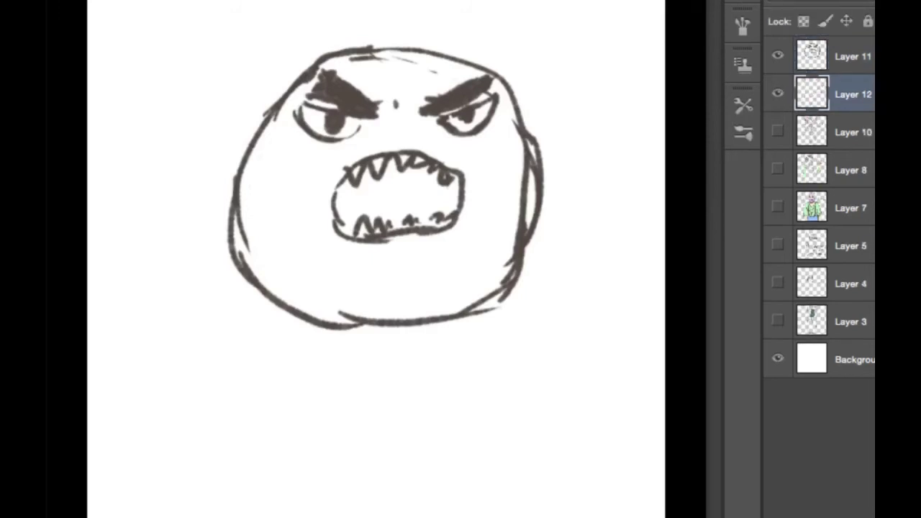
{"action": "mouse_move", "coordinate": [299, 121]}
{"action": "left_mouse_down"}
{"action": "mouse_move", "coordinate": [244, 196]}
{"action": "mouse_move", "coordinate": [248, 256]}
{"action": "mouse_move", "coordinate": [316, 305]}
{"action": "mouse_move", "coordinate": [273, 176]}
{"action": "mouse_move", "coordinate": [292, 144]}
{"action": "mouse_move", "coordinate": [309, 281]}
{"action": "mouse_move", "coordinate": [299, 295]}
{"action": "mouse_move", "coordinate": [327, 258]}
{"action": "mouse_move", "coordinate": [425, 288]}
{"action": "mouse_move", "coordinate": [471, 270]}
{"action": "mouse_move", "coordinate": [482, 260]}
{"action": "mouse_move", "coordinate": [496, 180]}
{"action": "mouse_move", "coordinate": [504, 280]}
{"action": "mouse_move", "coordinate": [432, 309]}
{"action": "mouse_move", "coordinate": [360, 252]}
{"action": "mouse_move", "coordinate": [410, 256]}
{"action": "mouse_move", "coordinate": [402, 237]}
{"action": "mouse_move", "coordinate": [324, 259]}
{"action": "mouse_move", "coordinate": [374, 318]}
{"action": "left_mouse_up"}
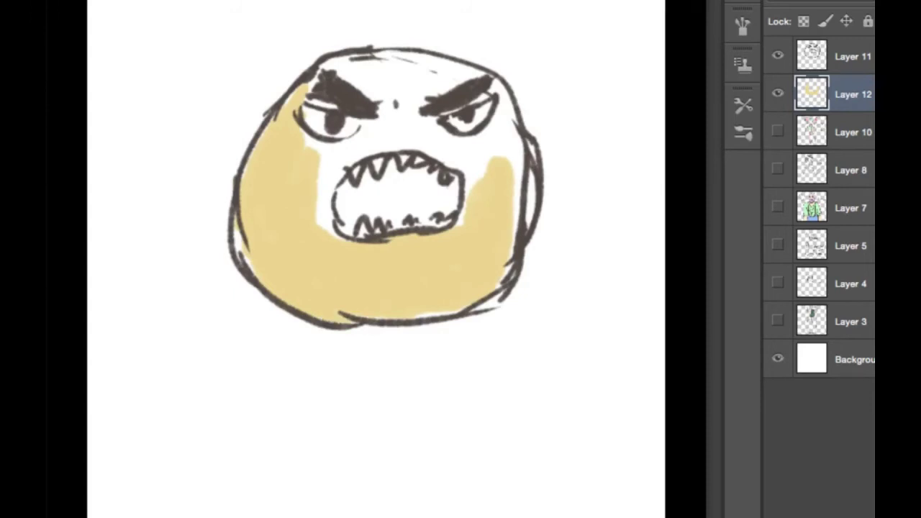
{"action": "mouse_move", "coordinate": [309, 144]}
{"action": "left_mouse_down"}
{"action": "mouse_move", "coordinate": [325, 228]}
{"action": "mouse_move", "coordinate": [338, 151]}
{"action": "mouse_move", "coordinate": [425, 126]}
{"action": "mouse_move", "coordinate": [460, 143]}
{"action": "mouse_move", "coordinate": [479, 173]}
{"action": "mouse_move", "coordinate": [504, 119]}
{"action": "mouse_move", "coordinate": [511, 172]}
{"action": "mouse_move", "coordinate": [518, 136]}
{"action": "mouse_move", "coordinate": [431, 79]}
{"action": "mouse_move", "coordinate": [360, 61]}
{"action": "mouse_move", "coordinate": [374, 94]}
{"action": "mouse_move", "coordinate": [330, 64]}
{"action": "mouse_move", "coordinate": [467, 86]}
{"action": "mouse_move", "coordinate": [431, 61]}
{"action": "mouse_move", "coordinate": [518, 115]}
{"action": "left_mouse_up"}
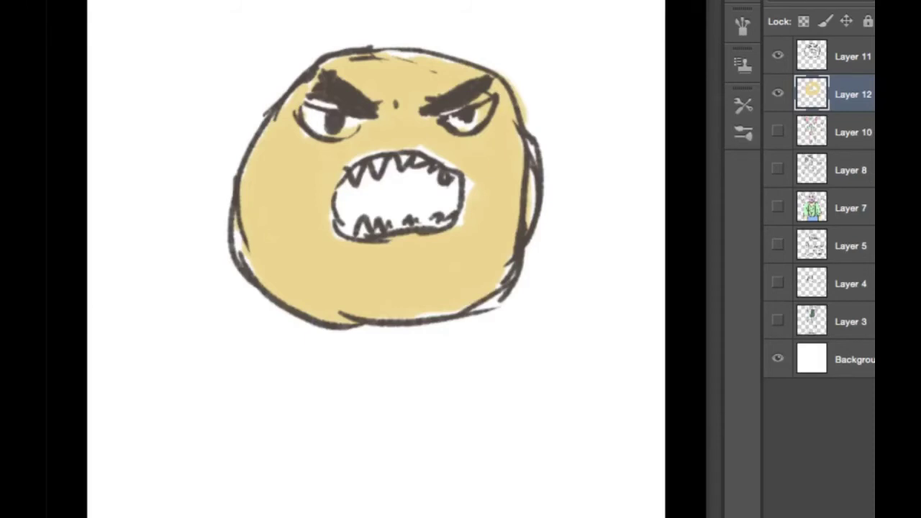
{"action": "mouse_move", "coordinate": [453, 125]}
{"action": "left_mouse_down"}
{"action": "mouse_move", "coordinate": [486, 105]}
{"action": "mouse_move", "coordinate": [466, 128]}
{"action": "mouse_move", "coordinate": [485, 120]}
{"action": "left_mouse_up"}
{"action": "mouse_move", "coordinate": [306, 123]}
{"action": "left_mouse_down"}
{"action": "mouse_move", "coordinate": [317, 108]}
{"action": "mouse_move", "coordinate": [350, 122]}
{"action": "mouse_move", "coordinate": [353, 137]}
{"action": "mouse_move", "coordinate": [304, 129]}
{"action": "left_mouse_up"}
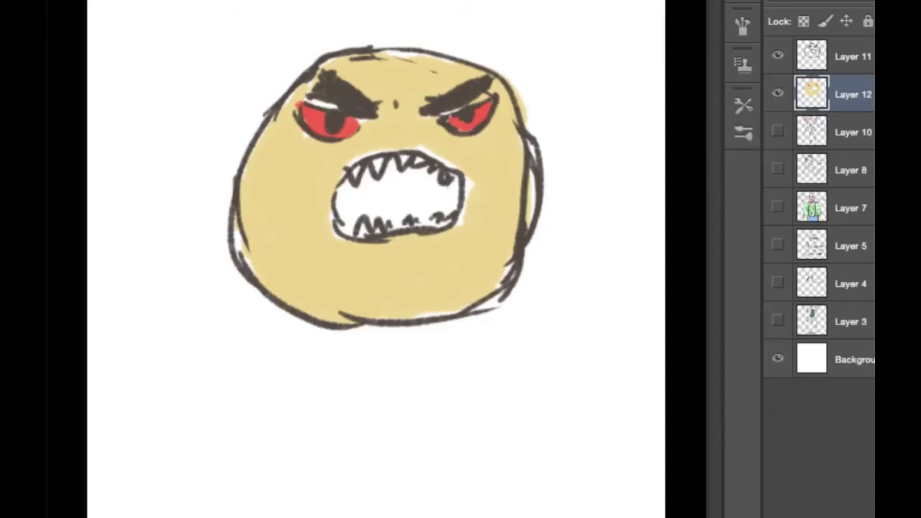
Step: Paint wavy-edged brown chocolate icing around the donut's eyes and mouth, filling the gaps along the mouth's edge
{"action": "mouse_move", "coordinate": [289, 130]}
{"action": "left_mouse_down"}
{"action": "mouse_move", "coordinate": [309, 144]}
{"action": "mouse_move", "coordinate": [293, 132]}
{"action": "mouse_move", "coordinate": [257, 225]}
{"action": "mouse_move", "coordinate": [286, 263]}
{"action": "mouse_move", "coordinate": [393, 304]}
{"action": "mouse_move", "coordinate": [486, 259]}
{"action": "mouse_move", "coordinate": [509, 207]}
{"action": "mouse_move", "coordinate": [496, 125]}
{"action": "left_mouse_up"}
{"action": "mouse_move", "coordinate": [350, 92]}
{"action": "left_mouse_down"}
{"action": "mouse_move", "coordinate": [371, 78]}
{"action": "mouse_move", "coordinate": [403, 101]}
{"action": "mouse_move", "coordinate": [440, 81]}
{"action": "mouse_move", "coordinate": [480, 105]}
{"action": "mouse_move", "coordinate": [488, 97]}
{"action": "mouse_move", "coordinate": [370, 93]}
{"action": "mouse_move", "coordinate": [381, 115]}
{"action": "mouse_move", "coordinate": [313, 188]}
{"action": "mouse_move", "coordinate": [317, 224]}
{"action": "mouse_move", "coordinate": [302, 237]}
{"action": "mouse_move", "coordinate": [309, 273]}
{"action": "mouse_move", "coordinate": [287, 267]}
{"action": "mouse_move", "coordinate": [296, 277]}
{"action": "mouse_move", "coordinate": [279, 194]}
{"action": "mouse_move", "coordinate": [266, 216]}
{"action": "mouse_move", "coordinate": [287, 179]}
{"action": "mouse_move", "coordinate": [277, 189]}
{"action": "mouse_move", "coordinate": [299, 208]}
{"action": "mouse_move", "coordinate": [311, 170]}
{"action": "mouse_move", "coordinate": [302, 154]}
{"action": "mouse_move", "coordinate": [289, 161]}
{"action": "mouse_move", "coordinate": [334, 155]}
{"action": "mouse_move", "coordinate": [352, 137]}
{"action": "mouse_move", "coordinate": [316, 165]}
{"action": "mouse_move", "coordinate": [345, 277]}
{"action": "mouse_move", "coordinate": [337, 268]}
{"action": "mouse_move", "coordinate": [392, 284]}
{"action": "mouse_move", "coordinate": [439, 280]}
{"action": "mouse_move", "coordinate": [474, 237]}
{"action": "mouse_move", "coordinate": [460, 223]}
{"action": "mouse_move", "coordinate": [403, 248]}
{"action": "mouse_move", "coordinate": [353, 249]}
{"action": "mouse_move", "coordinate": [435, 243]}
{"action": "mouse_move", "coordinate": [370, 286]}
{"action": "left_mouse_up"}
{"action": "mouse_move", "coordinate": [353, 244]}
{"action": "left_mouse_down"}
{"action": "mouse_move", "coordinate": [484, 237]}
{"action": "mouse_move", "coordinate": [490, 209]}
{"action": "mouse_move", "coordinate": [475, 187]}
{"action": "mouse_move", "coordinate": [497, 161]}
{"action": "mouse_move", "coordinate": [466, 216]}
{"action": "mouse_move", "coordinate": [485, 248]}
{"action": "mouse_move", "coordinate": [489, 239]}
{"action": "left_mouse_up"}
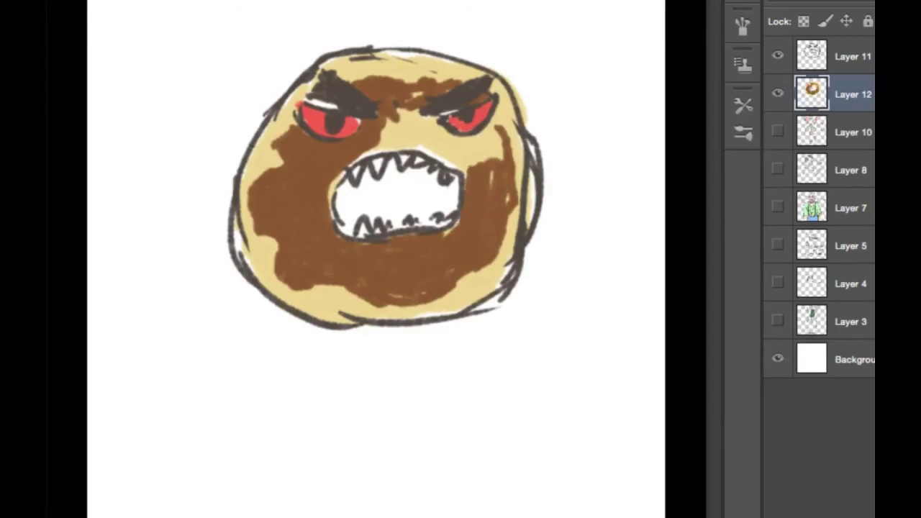
{"action": "mouse_move", "coordinate": [375, 148]}
{"action": "left_mouse_down"}
{"action": "mouse_move", "coordinate": [410, 119]}
{"action": "mouse_move", "coordinate": [413, 98]}
{"action": "mouse_move", "coordinate": [425, 120]}
{"action": "mouse_move", "coordinate": [453, 115]}
{"action": "mouse_move", "coordinate": [417, 94]}
{"action": "mouse_move", "coordinate": [395, 144]}
{"action": "mouse_move", "coordinate": [461, 140]}
{"action": "mouse_move", "coordinate": [471, 155]}
{"action": "mouse_move", "coordinate": [496, 126]}
{"action": "mouse_move", "coordinate": [496, 158]}
{"action": "mouse_move", "coordinate": [425, 129]}
{"action": "mouse_move", "coordinate": [450, 122]}
{"action": "mouse_move", "coordinate": [454, 138]}
{"action": "left_mouse_up"}
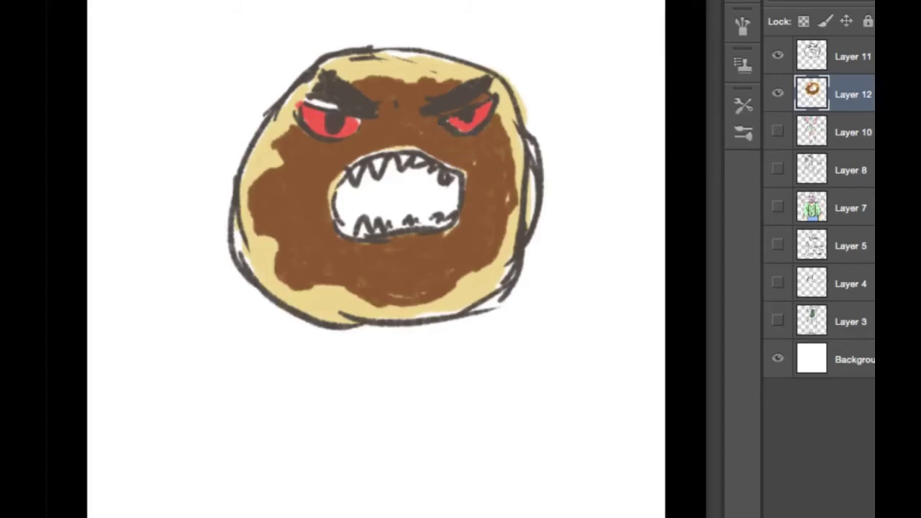
{"action": "left_click_drag", "start_coordinate": [341, 172], "coordinate": [331, 194]}
{"action": "left_click_drag", "start_coordinate": [374, 152], "coordinate": [426, 154]}
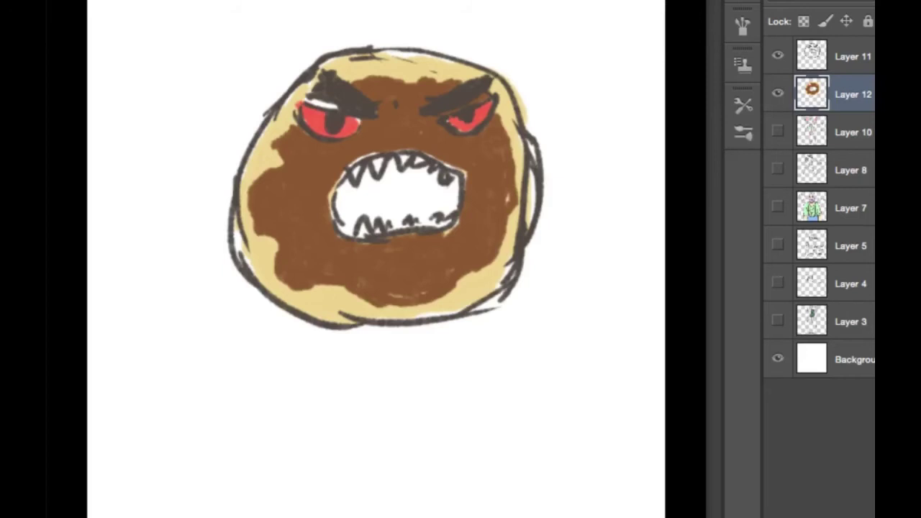
Step: Scatter short blue sprinkles around the chocolate icing
{"action": "left_click_drag", "start_coordinate": [303, 167], "coordinate": [311, 162]}
{"action": "left_click_drag", "start_coordinate": [401, 108], "coordinate": [411, 123]}
{"action": "left_click_drag", "start_coordinate": [485, 150], "coordinate": [489, 164]}
{"action": "left_click_drag", "start_coordinate": [477, 205], "coordinate": [493, 199]}
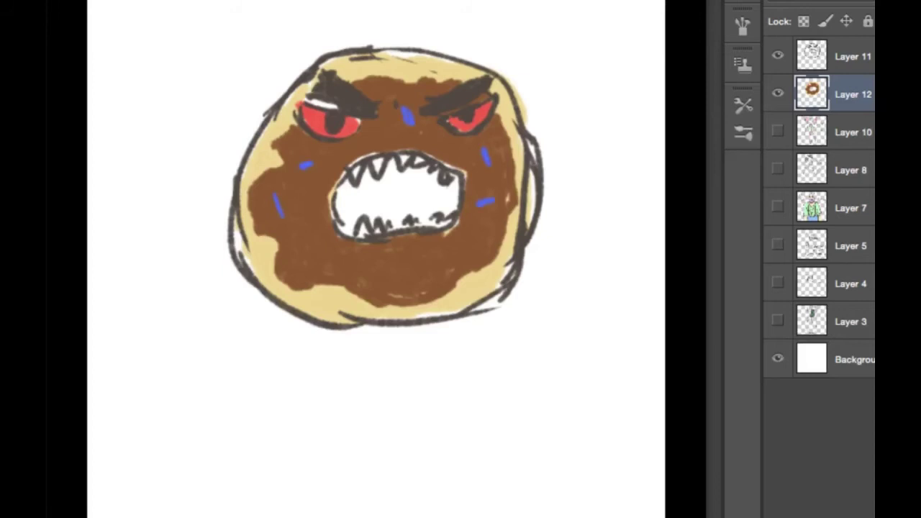
{"action": "left_click_drag", "start_coordinate": [468, 232], "coordinate": [484, 231]}
{"action": "mouse_move", "coordinate": [405, 265]}
{"action": "left_mouse_down"}
{"action": "mouse_move", "coordinate": [405, 289]}
{"action": "mouse_move", "coordinate": [359, 277]}
{"action": "left_mouse_up"}
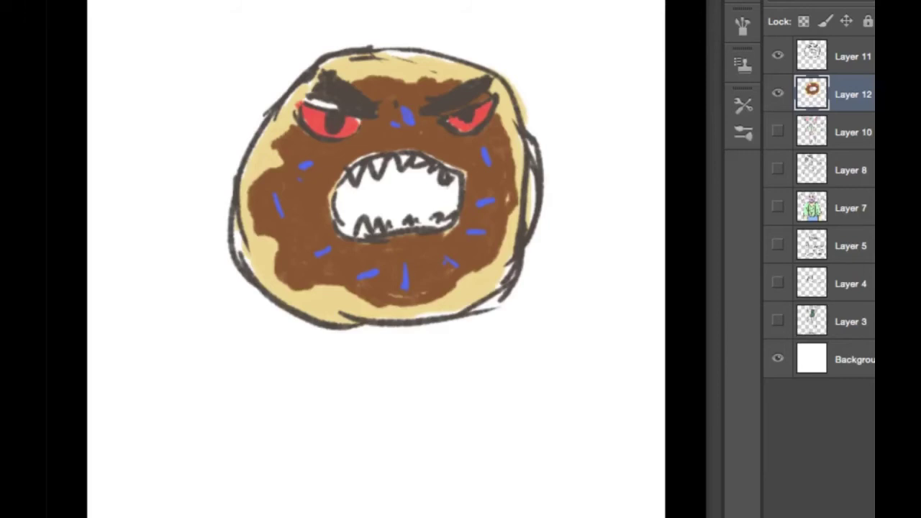
Step: Add red sprinkles between the blue ones around the icing
{"action": "left_click_drag", "start_coordinate": [286, 185], "coordinate": [291, 210]}
{"action": "left_click_drag", "start_coordinate": [318, 159], "coordinate": [329, 157]}
{"action": "left_click_drag", "start_coordinate": [387, 118], "coordinate": [393, 110]}
{"action": "left_click_drag", "start_coordinate": [457, 152], "coordinate": [501, 162]}
{"action": "left_click_drag", "start_coordinate": [467, 238], "coordinate": [470, 228]}
{"action": "left_click_drag", "start_coordinate": [393, 261], "coordinate": [398, 273]}
{"action": "left_click_drag", "start_coordinate": [310, 220], "coordinate": [302, 233]}
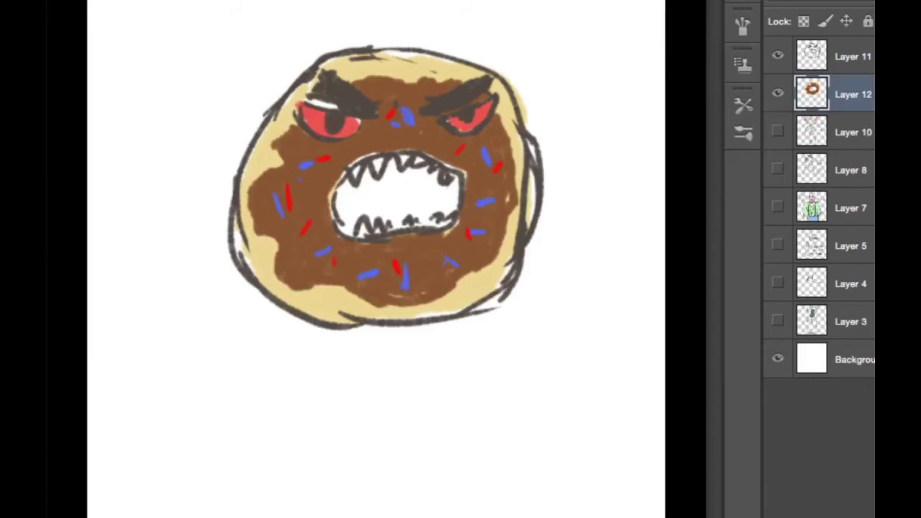
Step: Add green sprinkles on both sides, between the brows and below the mouth
{"action": "left_click_drag", "start_coordinate": [294, 191], "coordinate": [310, 184]}
{"action": "left_click_drag", "start_coordinate": [291, 146], "coordinate": [301, 151]}
{"action": "left_click_drag", "start_coordinate": [383, 96], "coordinate": [389, 105]}
{"action": "left_click_drag", "start_coordinate": [438, 148], "coordinate": [501, 146]}
{"action": "left_click_drag", "start_coordinate": [499, 196], "coordinate": [505, 186]}
{"action": "left_click_drag", "start_coordinate": [477, 232], "coordinate": [485, 238]}
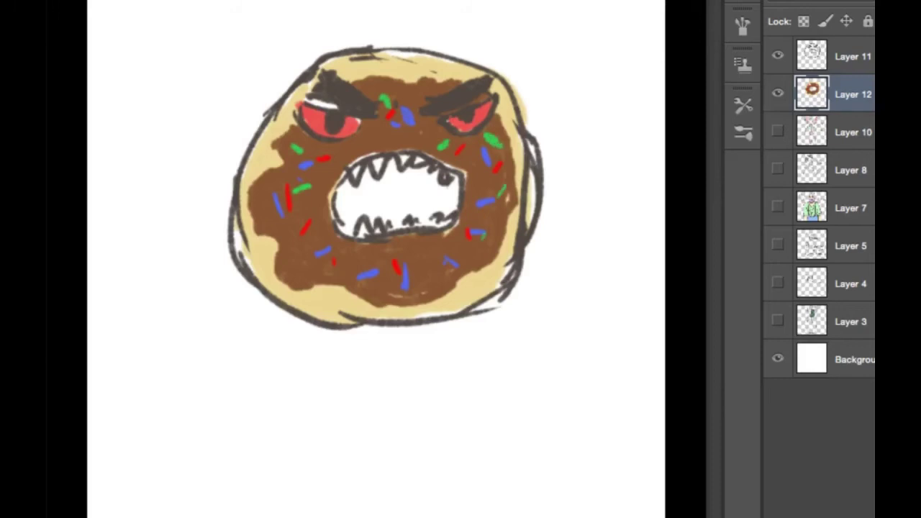
{"action": "left_click_drag", "start_coordinate": [425, 261], "coordinate": [443, 270]}
Step: Add yellow sprinkles around the icing on both sides, above and below the mouth
{"action": "mouse_move", "coordinate": [302, 203]}
{"action": "left_mouse_down"}
{"action": "mouse_move", "coordinate": [298, 218]}
{"action": "mouse_move", "coordinate": [323, 249]}
{"action": "left_mouse_up"}
{"action": "left_click_drag", "start_coordinate": [378, 130], "coordinate": [368, 138]}
{"action": "left_click_drag", "start_coordinate": [427, 128], "coordinate": [439, 137]}
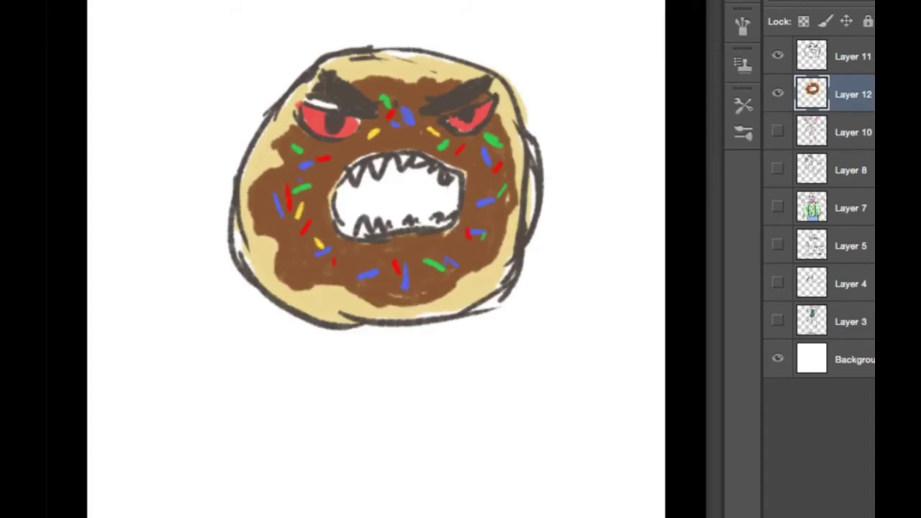
{"action": "left_click_drag", "start_coordinate": [482, 171], "coordinate": [496, 182]}
{"action": "mouse_move", "coordinate": [467, 247]}
{"action": "left_mouse_down"}
{"action": "mouse_move", "coordinate": [423, 260]}
{"action": "mouse_move", "coordinate": [391, 287]}
{"action": "left_mouse_up"}
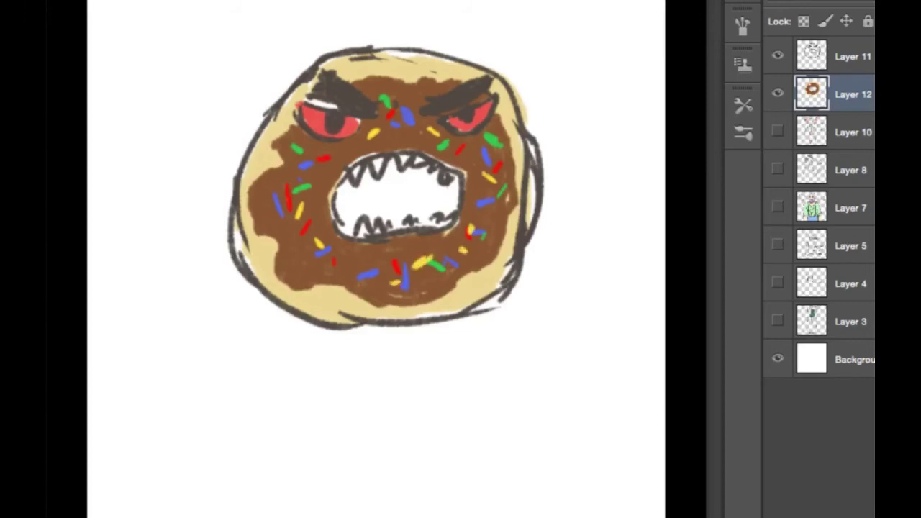
{"action": "left_click_drag", "start_coordinate": [369, 248], "coordinate": [358, 261]}
Step: Add pink sprinkles on both sides, below the mouth and between the eyes
{"action": "left_click_drag", "start_coordinate": [310, 168], "coordinate": [294, 197]}
{"action": "mouse_move", "coordinate": [361, 258]}
{"action": "left_mouse_down"}
{"action": "mouse_move", "coordinate": [349, 269]}
{"action": "mouse_move", "coordinate": [393, 273]}
{"action": "left_mouse_up"}
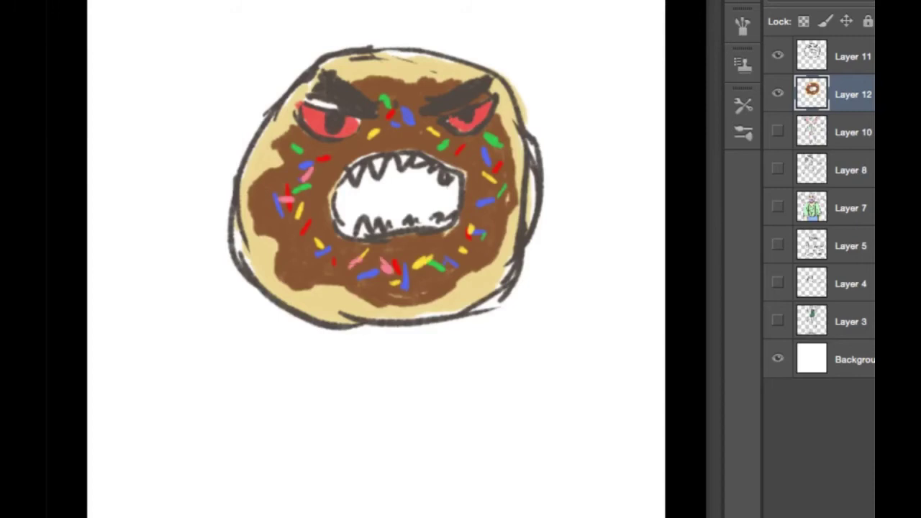
{"action": "mouse_move", "coordinate": [466, 219]}
{"action": "left_mouse_down"}
{"action": "mouse_move", "coordinate": [472, 232]}
{"action": "mouse_move", "coordinate": [492, 229]}
{"action": "left_mouse_up"}
{"action": "left_click_drag", "start_coordinate": [477, 153], "coordinate": [482, 160]}
{"action": "left_click_drag", "start_coordinate": [380, 120], "coordinate": [396, 131]}
Step: Handwrite the caption "#Ferocious" in dark strokes below the donut
{"action": "mouse_move", "coordinate": [147, 396]}
{"action": "left_mouse_down"}
{"action": "mouse_move", "coordinate": [115, 438]}
{"action": "mouse_move", "coordinate": [145, 417]}
{"action": "mouse_move", "coordinate": [121, 446]}
{"action": "mouse_move", "coordinate": [160, 401]}
{"action": "mouse_move", "coordinate": [173, 460]}
{"action": "left_mouse_up"}
{"action": "left_click_drag", "start_coordinate": [177, 400], "coordinate": [202, 393]}
{"action": "mouse_move", "coordinate": [178, 431]}
{"action": "left_mouse_down"}
{"action": "mouse_move", "coordinate": [223, 423]}
{"action": "mouse_move", "coordinate": [238, 458]}
{"action": "mouse_move", "coordinate": [261, 416]}
{"action": "mouse_move", "coordinate": [303, 450]}
{"action": "left_mouse_up"}
{"action": "mouse_move", "coordinate": [319, 421]}
{"action": "left_mouse_down"}
{"action": "mouse_move", "coordinate": [315, 452]}
{"action": "mouse_move", "coordinate": [321, 412]}
{"action": "left_mouse_up"}
{"action": "mouse_move", "coordinate": [339, 430]}
{"action": "left_mouse_down"}
{"action": "mouse_move", "coordinate": [329, 453]}
{"action": "mouse_move", "coordinate": [340, 425]}
{"action": "mouse_move", "coordinate": [390, 451]}
{"action": "left_mouse_up"}
{"action": "left_click_drag", "start_coordinate": [405, 423], "coordinate": [388, 451]}
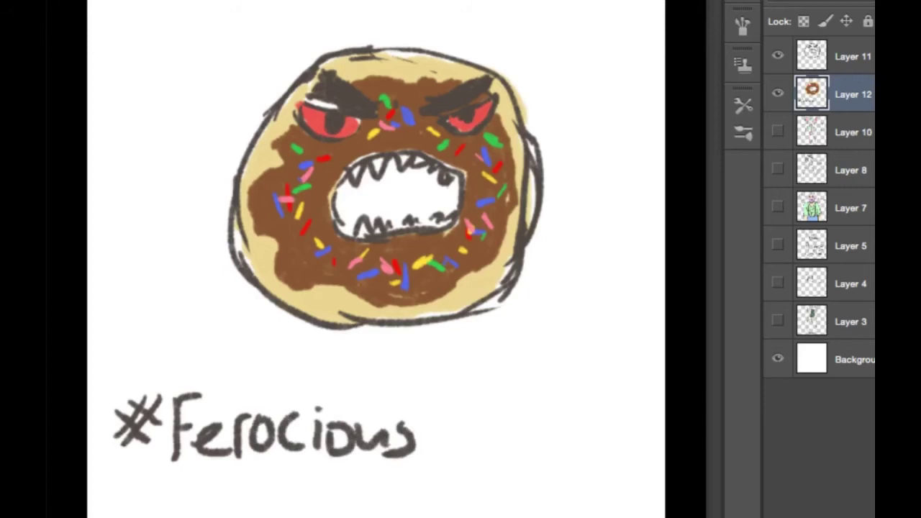
Step: Extend the handwritten caption below the donut with "Doughnuts" so it reads "#FerociousDoughnuts"
{"action": "mouse_move", "coordinate": [421, 401]}
{"action": "left_mouse_down"}
{"action": "mouse_move", "coordinate": [440, 453]}
{"action": "mouse_move", "coordinate": [450, 428]}
{"action": "mouse_move", "coordinate": [448, 446]}
{"action": "mouse_move", "coordinate": [471, 431]}
{"action": "mouse_move", "coordinate": [489, 452]}
{"action": "mouse_move", "coordinate": [520, 452]}
{"action": "mouse_move", "coordinate": [503, 491]}
{"action": "left_mouse_up"}
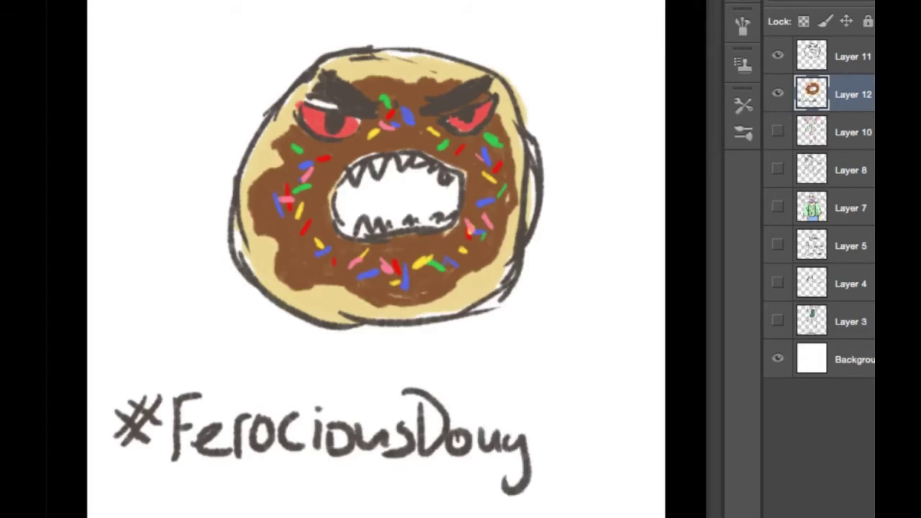
{"action": "mouse_move", "coordinate": [536, 397]}
{"action": "left_mouse_down"}
{"action": "mouse_move", "coordinate": [534, 453]}
{"action": "mouse_move", "coordinate": [554, 454]}
{"action": "mouse_move", "coordinate": [574, 418]}
{"action": "mouse_move", "coordinate": [581, 454]}
{"action": "left_mouse_up"}
{"action": "left_click_drag", "start_coordinate": [589, 426], "coordinate": [608, 454]}
{"action": "left_click_drag", "start_coordinate": [620, 374], "coordinate": [616, 455]}
{"action": "mouse_move", "coordinate": [606, 407]}
{"action": "left_mouse_down"}
{"action": "mouse_move", "coordinate": [638, 424]}
{"action": "mouse_move", "coordinate": [617, 454]}
{"action": "left_mouse_up"}
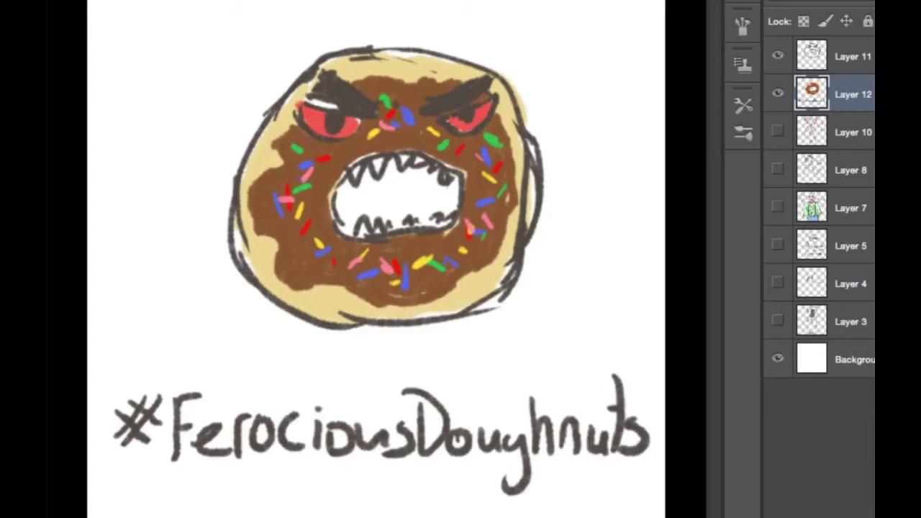
Step: Merge Layer 11 with the line art down into Layer 12 and hide the merged donut layer
{"action": "left_click", "coordinate": [853, 56]}
{"action": "key", "text": "Delete"}
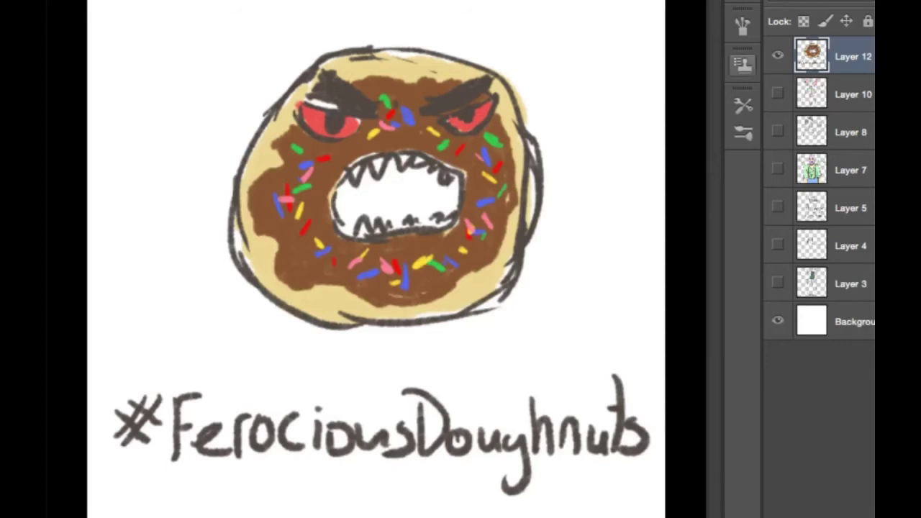
{"action": "left_click", "coordinate": [777, 55]}
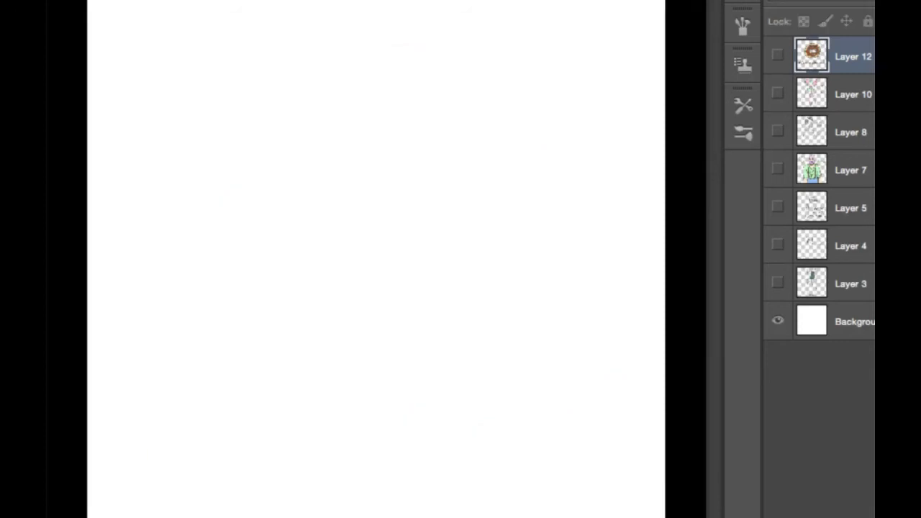
Step: On a new layer, sketch a creature's head in profile with eye, nostril, mouth, thick chin and spiky dark hair at the nape
{"action": "key", "text": "ctrl+shift+alt+n"}
{"action": "left_click_drag", "start_coordinate": [101, 93], "coordinate": [164, 74]}
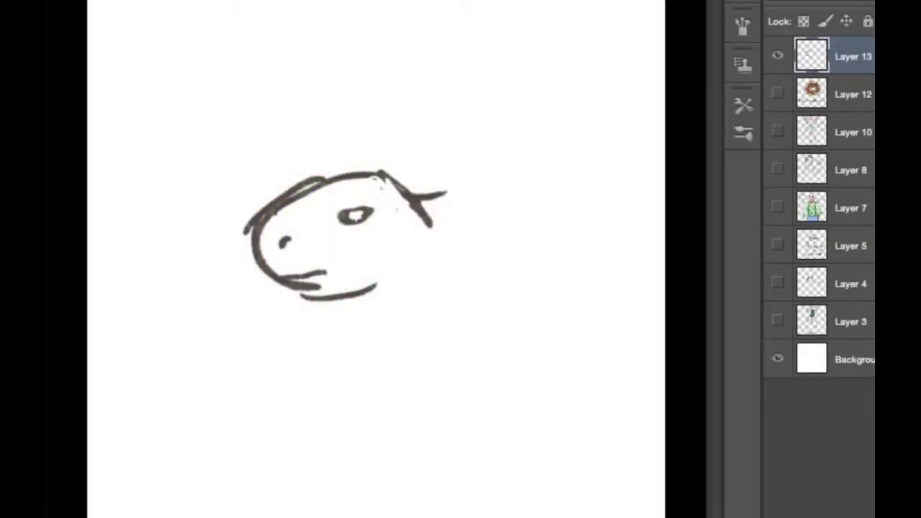
{"action": "mouse_move", "coordinate": [297, 290]}
{"action": "left_mouse_down"}
{"action": "mouse_move", "coordinate": [346, 300]}
{"action": "mouse_move", "coordinate": [382, 288]}
{"action": "left_mouse_up"}
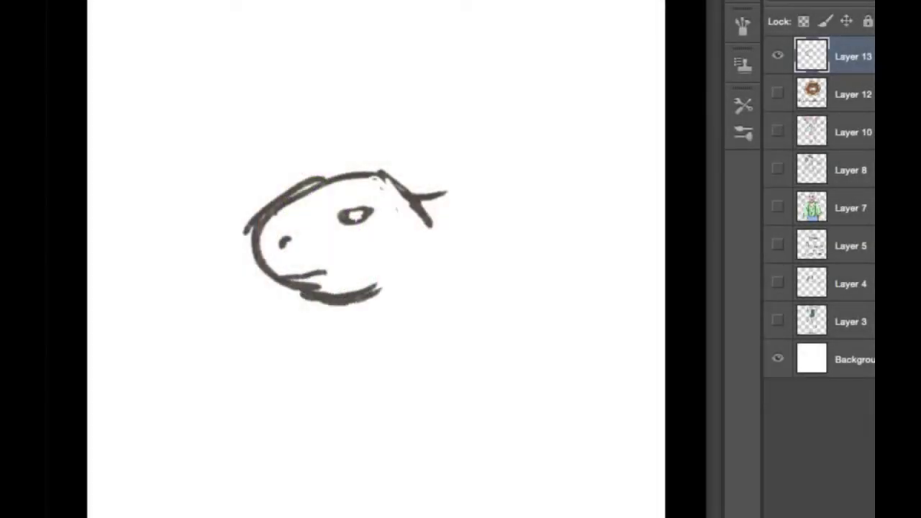
{"action": "mouse_move", "coordinate": [411, 191]}
{"action": "left_mouse_down"}
{"action": "mouse_move", "coordinate": [448, 201]}
{"action": "mouse_move", "coordinate": [432, 227]}
{"action": "mouse_move", "coordinate": [500, 215]}
{"action": "mouse_move", "coordinate": [435, 213]}
{"action": "left_mouse_up"}
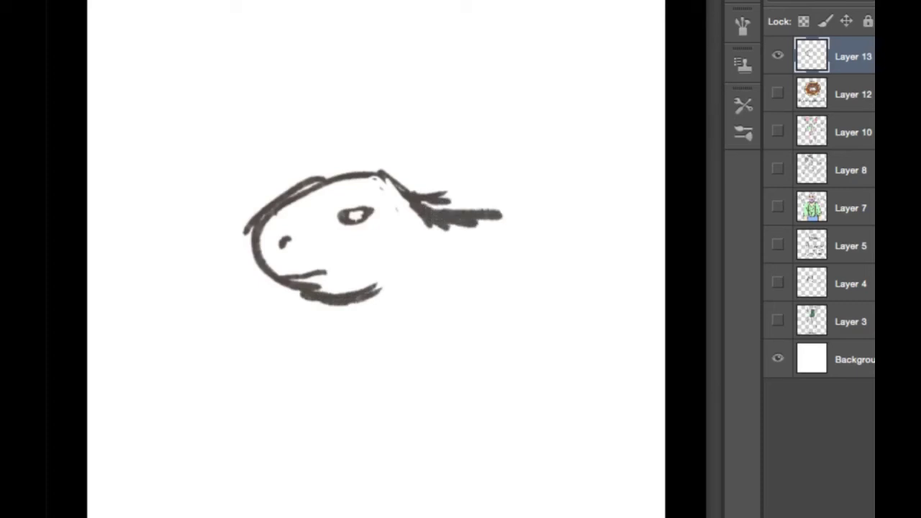
Step: Draw the creature's two arms reaching forward below the head, each ending in a small fingered hand
{"action": "left_click_drag", "start_coordinate": [445, 275], "coordinate": [404, 319]}
{"action": "mouse_move", "coordinate": [472, 290]}
{"action": "left_mouse_down"}
{"action": "mouse_move", "coordinate": [441, 336]}
{"action": "mouse_move", "coordinate": [329, 352]}
{"action": "mouse_move", "coordinate": [296, 344]}
{"action": "mouse_move", "coordinate": [305, 363]}
{"action": "mouse_move", "coordinate": [353, 372]}
{"action": "mouse_move", "coordinate": [440, 352]}
{"action": "left_mouse_up"}
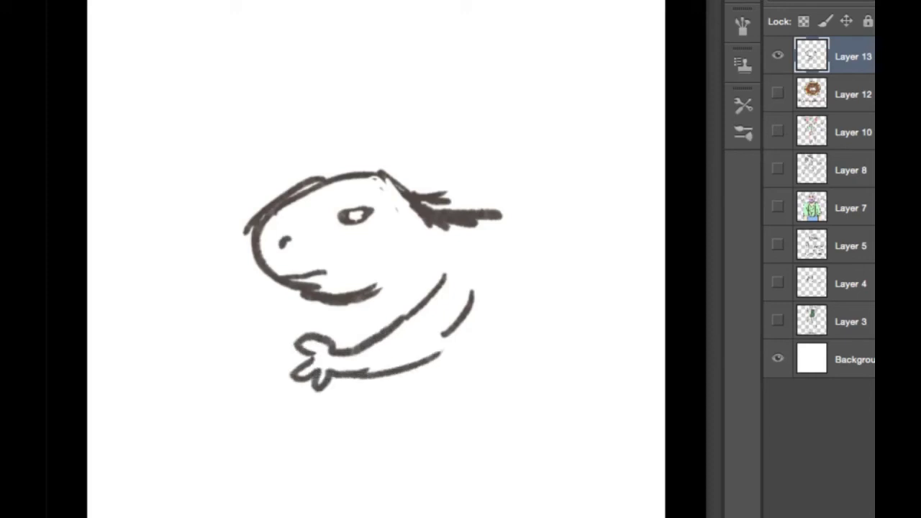
{"action": "mouse_move", "coordinate": [394, 368]}
{"action": "left_mouse_down"}
{"action": "mouse_move", "coordinate": [430, 350]}
{"action": "mouse_move", "coordinate": [416, 361]}
{"action": "left_mouse_up"}
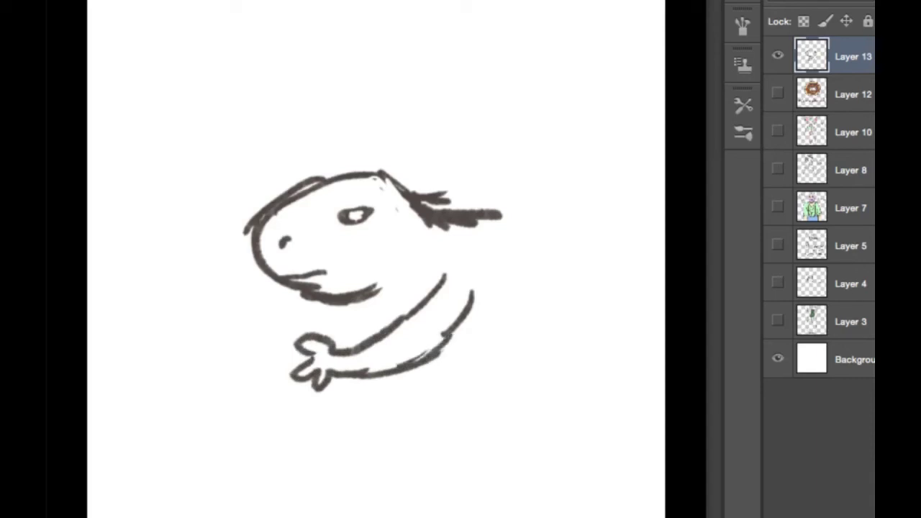
{"action": "mouse_move", "coordinate": [304, 300]}
{"action": "left_mouse_down"}
{"action": "mouse_move", "coordinate": [279, 312]}
{"action": "mouse_move", "coordinate": [234, 311]}
{"action": "mouse_move", "coordinate": [265, 347]}
{"action": "mouse_move", "coordinate": [332, 315]}
{"action": "mouse_move", "coordinate": [369, 312]}
{"action": "left_mouse_up"}
{"action": "left_click_drag", "start_coordinate": [323, 332], "coordinate": [360, 313]}
{"action": "left_click_drag", "start_coordinate": [307, 330], "coordinate": [355, 304]}
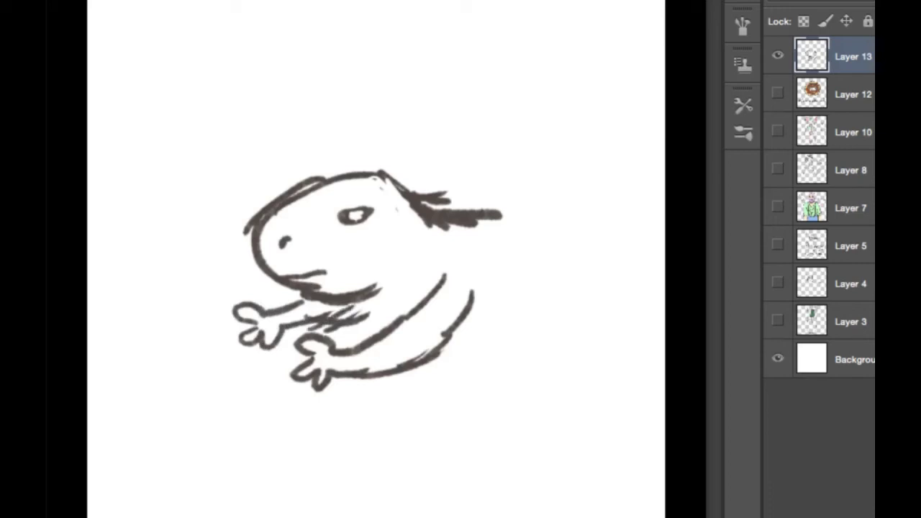
Step: Add a small ear on the creature's head, then outline its chest, long sloping back and belly
{"action": "left_click_drag", "start_coordinate": [360, 184], "coordinate": [398, 191]}
{"action": "left_click_drag", "start_coordinate": [376, 181], "coordinate": [420, 195]}
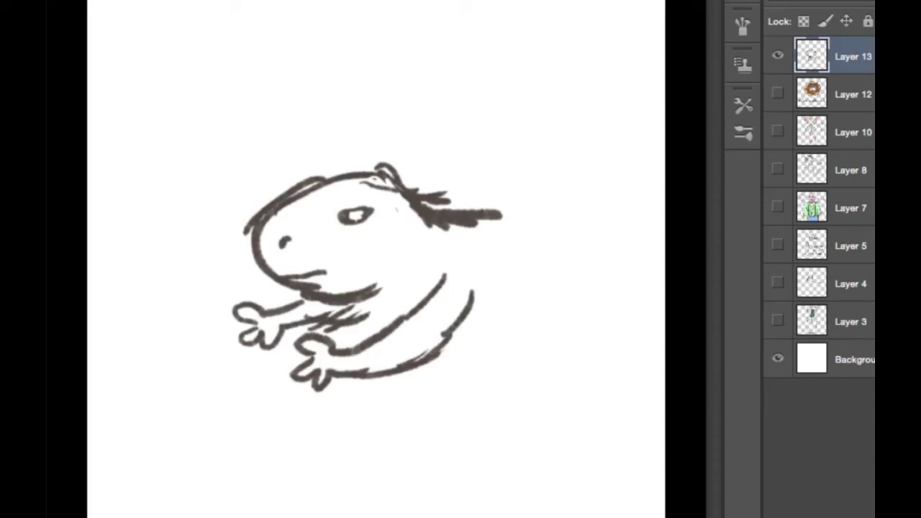
{"action": "left_click_drag", "start_coordinate": [353, 308], "coordinate": [397, 327]}
{"action": "left_click_drag", "start_coordinate": [432, 207], "coordinate": [519, 209]}
{"action": "left_click_drag", "start_coordinate": [504, 214], "coordinate": [586, 245]}
{"action": "mouse_move", "coordinate": [449, 338]}
{"action": "left_mouse_down"}
{"action": "mouse_move", "coordinate": [453, 346]}
{"action": "mouse_move", "coordinate": [550, 338]}
{"action": "left_mouse_up"}
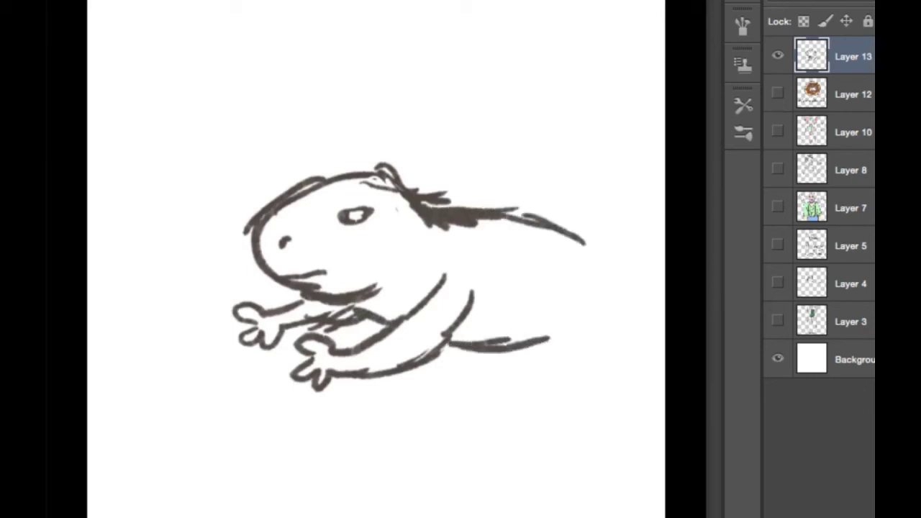
{"action": "mouse_move", "coordinate": [499, 210]}
{"action": "left_mouse_down"}
{"action": "mouse_move", "coordinate": [547, 225]}
{"action": "mouse_move", "coordinate": [586, 252]}
{"action": "left_mouse_up"}
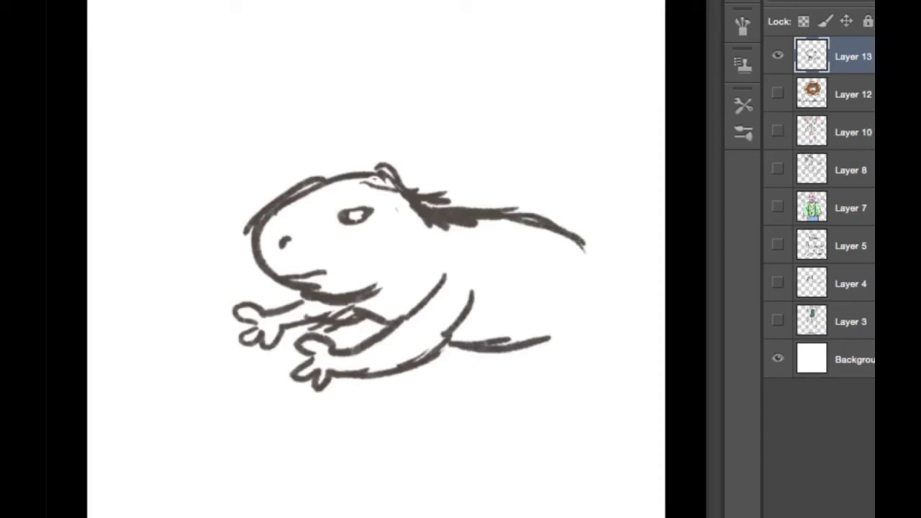
Step: Reposition the creature sketch in the upper part of the canvas and rotate it clockwise into a leaping pose
{"action": "mouse_move", "coordinate": [403, 273]}
{"action": "left_mouse_down"}
{"action": "mouse_move", "coordinate": [291, 324]}
{"action": "mouse_move", "coordinate": [296, 333]}
{"action": "left_mouse_up"}
{"action": "key", "text": "ctrl+t"}
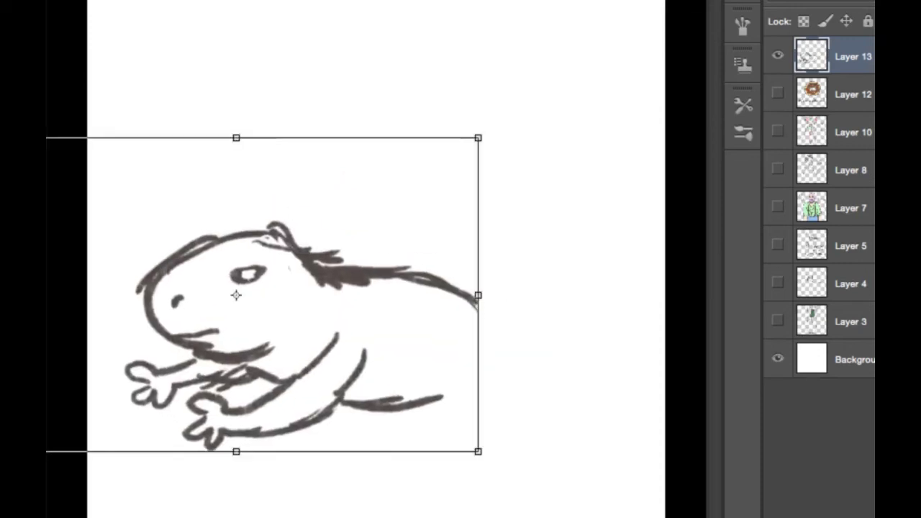
{"action": "left_click_drag", "start_coordinate": [494, 127], "coordinate": [530, 203]}
{"action": "left_click_drag", "start_coordinate": [287, 324], "coordinate": [318, 216]}
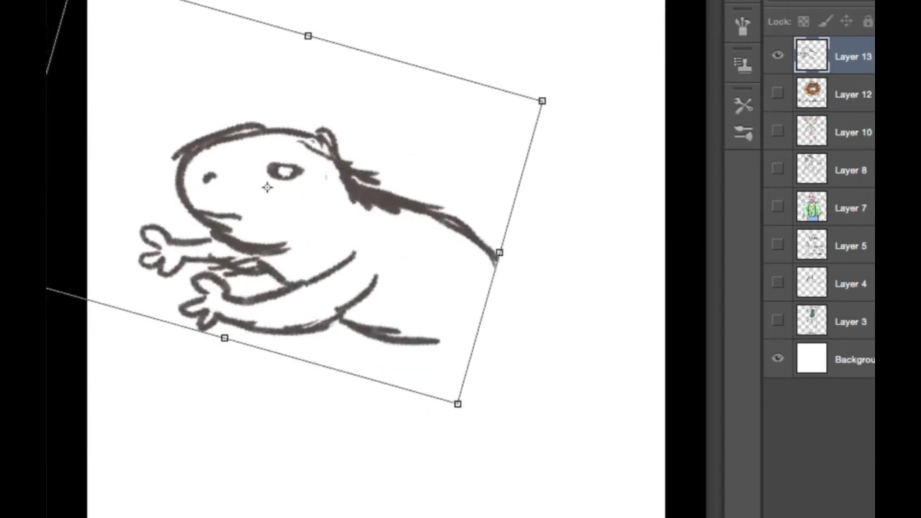
{"action": "key", "text": "Return"}
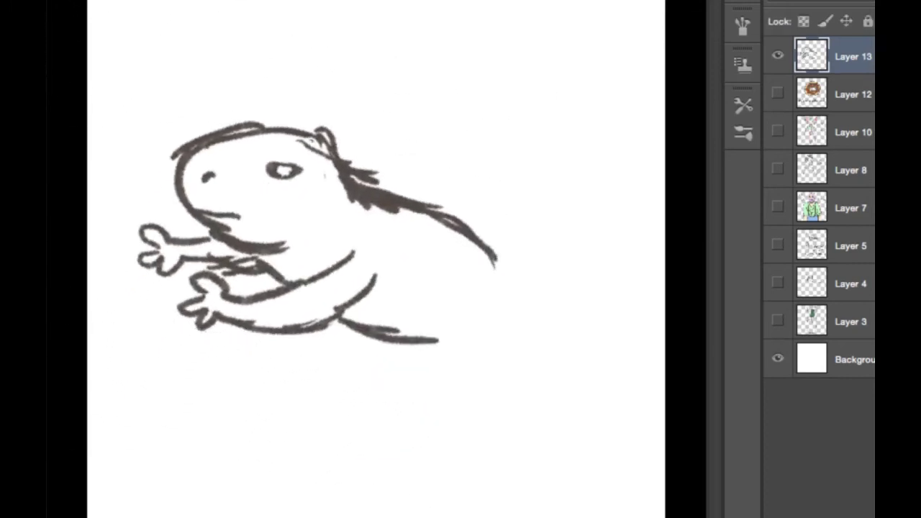
Step: Draw the creature's hind leg with a toed foot and a thick tail running off the canvas edge
{"action": "left_click_drag", "start_coordinate": [439, 339], "coordinate": [486, 403]}
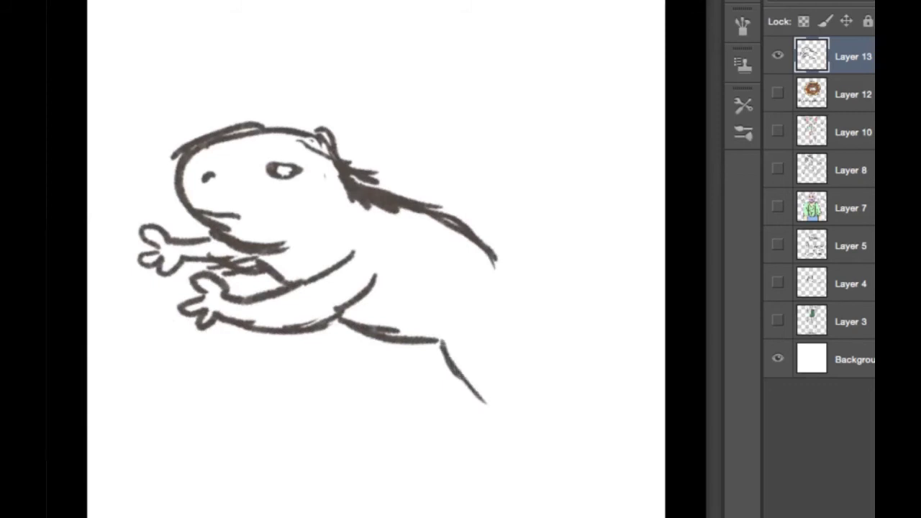
{"action": "left_click_drag", "start_coordinate": [436, 317], "coordinate": [447, 355]}
{"action": "left_click_drag", "start_coordinate": [499, 315], "coordinate": [517, 391]}
{"action": "mouse_move", "coordinate": [441, 338]}
{"action": "left_mouse_down"}
{"action": "mouse_move", "coordinate": [508, 411]}
{"action": "mouse_move", "coordinate": [515, 435]}
{"action": "mouse_move", "coordinate": [558, 432]}
{"action": "mouse_move", "coordinate": [496, 331]}
{"action": "left_mouse_up"}
{"action": "mouse_move", "coordinate": [495, 255]}
{"action": "left_mouse_down"}
{"action": "mouse_move", "coordinate": [613, 371]}
{"action": "mouse_move", "coordinate": [662, 351]}
{"action": "left_mouse_up"}
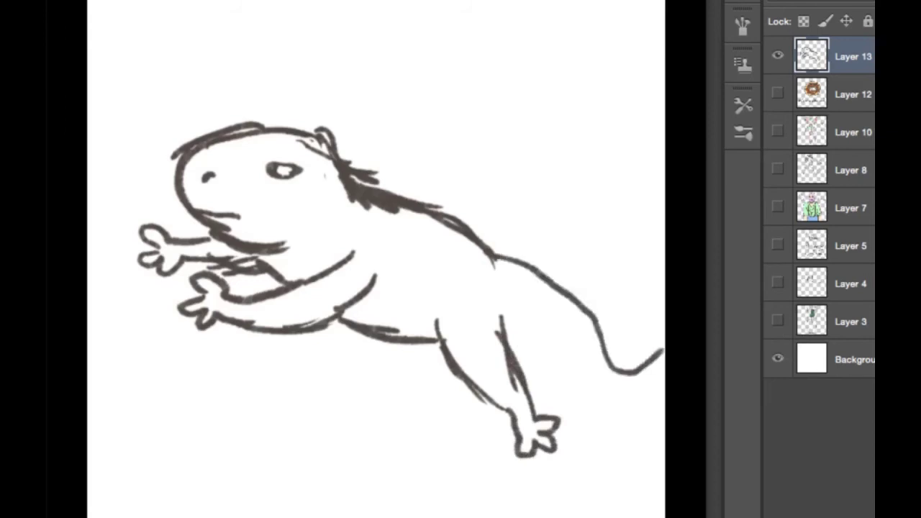
{"action": "mouse_move", "coordinate": [512, 337]}
{"action": "left_mouse_down"}
{"action": "mouse_move", "coordinate": [570, 383]}
{"action": "mouse_move", "coordinate": [636, 397]}
{"action": "mouse_move", "coordinate": [663, 347]}
{"action": "left_mouse_up"}
Step: Draw harness-like bands around the creature's shoulder and torso and a curve for the top of the thigh
{"action": "mouse_move", "coordinate": [303, 242]}
{"action": "left_mouse_down"}
{"action": "mouse_move", "coordinate": [378, 287]}
{"action": "mouse_move", "coordinate": [383, 325]}
{"action": "mouse_move", "coordinate": [387, 285]}
{"action": "left_mouse_up"}
{"action": "left_click_drag", "start_coordinate": [387, 284], "coordinate": [390, 323]}
{"action": "mouse_move", "coordinate": [307, 262]}
{"action": "left_mouse_down"}
{"action": "mouse_move", "coordinate": [269, 269]}
{"action": "mouse_move", "coordinate": [266, 255]}
{"action": "left_mouse_up"}
{"action": "left_click_drag", "start_coordinate": [322, 246], "coordinate": [272, 259]}
{"action": "mouse_move", "coordinate": [462, 271]}
{"action": "left_mouse_down"}
{"action": "mouse_move", "coordinate": [433, 335]}
{"action": "mouse_move", "coordinate": [492, 327]}
{"action": "left_mouse_up"}
{"action": "mouse_move", "coordinate": [407, 208]}
{"action": "left_mouse_down"}
{"action": "mouse_move", "coordinate": [388, 328]}
{"action": "mouse_move", "coordinate": [407, 330]}
{"action": "left_mouse_up"}
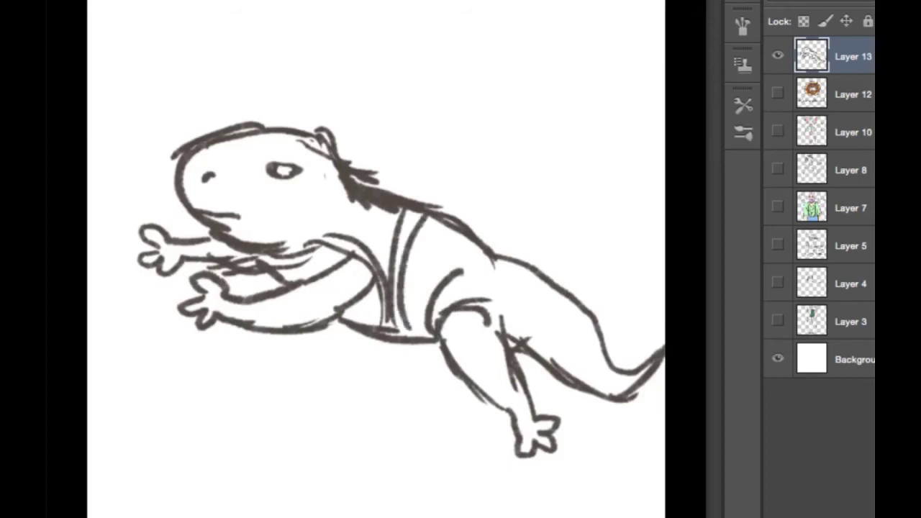
Step: Add two jagged bat-like wings to the creature's back and reinforce the outlines of its arm, hind leg and back
{"action": "mouse_move", "coordinate": [407, 195]}
{"action": "left_mouse_down"}
{"action": "mouse_move", "coordinate": [466, 130]}
{"action": "mouse_move", "coordinate": [564, 113]}
{"action": "mouse_move", "coordinate": [587, 94]}
{"action": "mouse_move", "coordinate": [540, 180]}
{"action": "mouse_move", "coordinate": [507, 189]}
{"action": "mouse_move", "coordinate": [498, 214]}
{"action": "mouse_move", "coordinate": [477, 229]}
{"action": "left_mouse_up"}
{"action": "mouse_move", "coordinate": [373, 185]}
{"action": "left_mouse_down"}
{"action": "mouse_move", "coordinate": [407, 88]}
{"action": "mouse_move", "coordinate": [438, 62]}
{"action": "mouse_move", "coordinate": [418, 188]}
{"action": "left_mouse_up"}
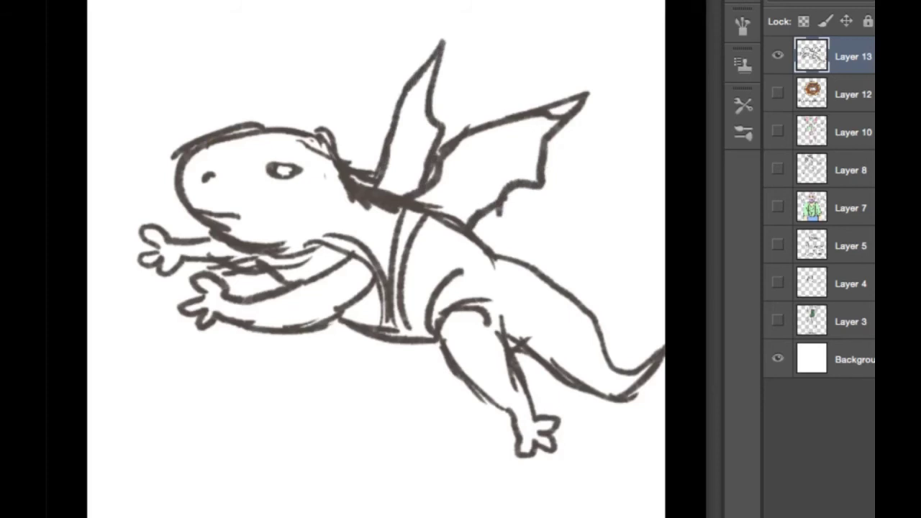
{"action": "left_click_drag", "start_coordinate": [364, 298], "coordinate": [317, 331]}
{"action": "mouse_move", "coordinate": [451, 351]}
{"action": "left_mouse_down"}
{"action": "mouse_move", "coordinate": [459, 374]}
{"action": "mouse_move", "coordinate": [513, 422]}
{"action": "left_mouse_up"}
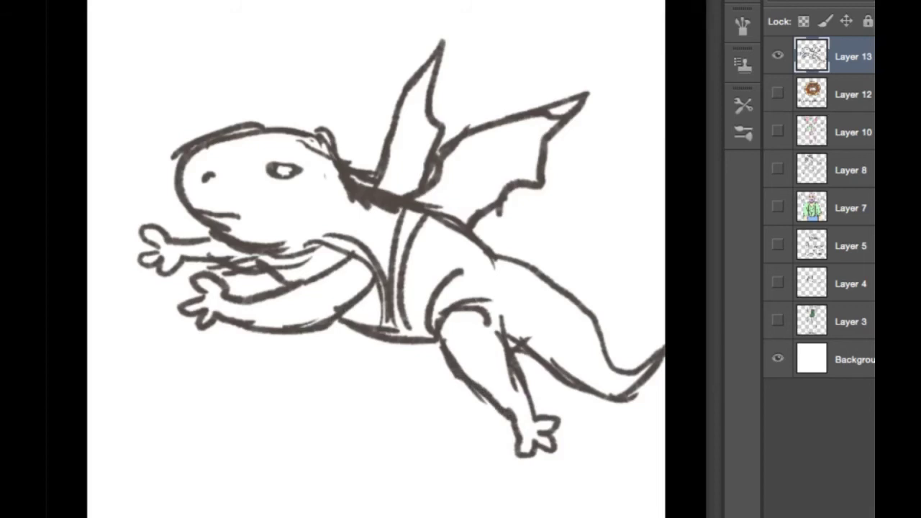
{"action": "left_click_drag", "start_coordinate": [481, 242], "coordinate": [506, 261]}
Step: Hide the creature's layer and outline a slightly tilted oval head on a new layer
{"action": "key", "text": "super+comma"}
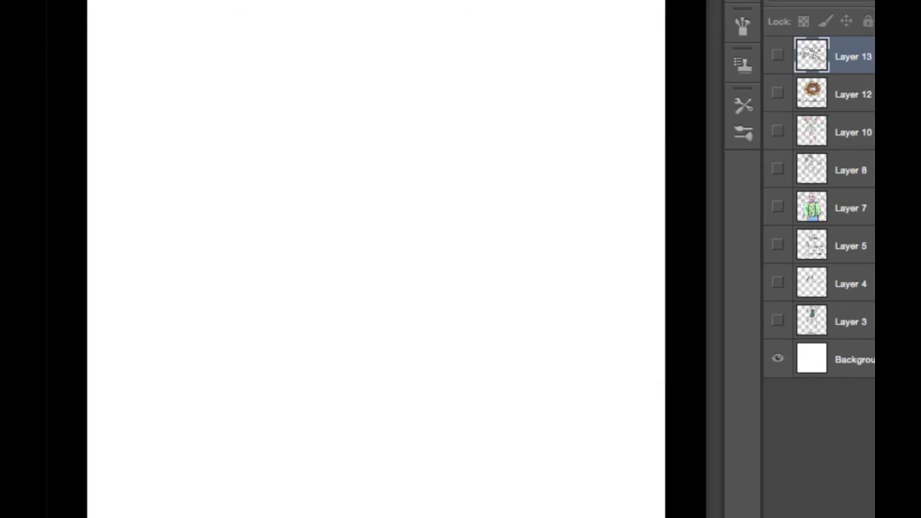
{"action": "key", "text": "super+shift+alt+n"}
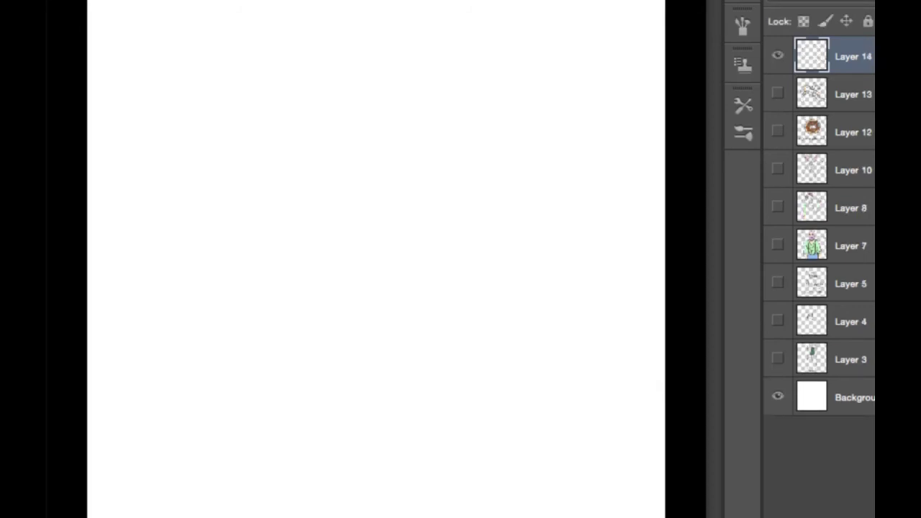
{"action": "mouse_move", "coordinate": [189, 108]}
{"action": "left_mouse_down"}
{"action": "mouse_move", "coordinate": [242, 37]}
{"action": "mouse_move", "coordinate": [266, 37]}
{"action": "mouse_move", "coordinate": [299, 102]}
{"action": "left_mouse_up"}
{"action": "mouse_move", "coordinate": [278, 59]}
{"action": "left_mouse_down"}
{"action": "mouse_move", "coordinate": [304, 152]}
{"action": "mouse_move", "coordinate": [298, 171]}
{"action": "left_mouse_up"}
{"action": "mouse_move", "coordinate": [185, 83]}
{"action": "left_mouse_down"}
{"action": "mouse_move", "coordinate": [215, 170]}
{"action": "mouse_move", "coordinate": [251, 195]}
{"action": "mouse_move", "coordinate": [293, 191]}
{"action": "mouse_move", "coordinate": [304, 151]}
{"action": "left_mouse_up"}
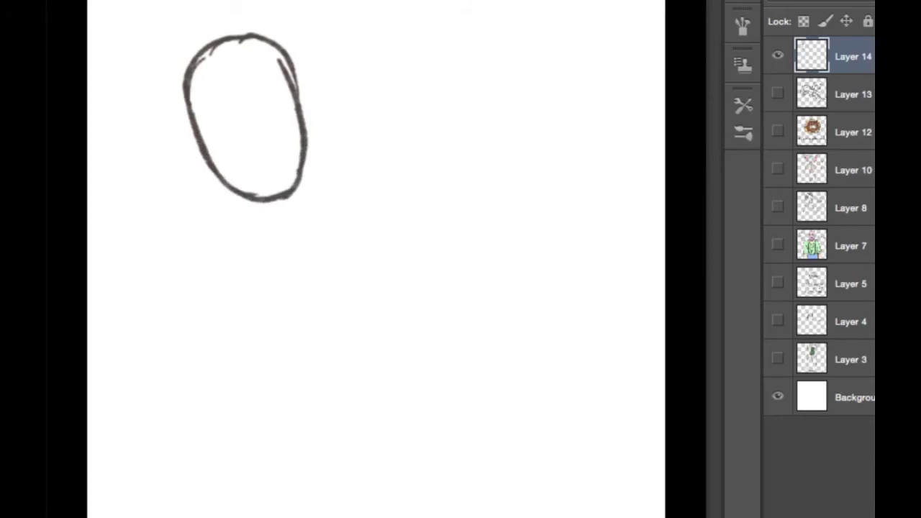
Step: Draw the face's half-closed eyes, brows, long nose, ears and small mouth, plus a short line under the chin
{"action": "mouse_move", "coordinate": [205, 114]}
{"action": "left_mouse_down"}
{"action": "mouse_move", "coordinate": [296, 99]}
{"action": "mouse_move", "coordinate": [267, 119]}
{"action": "mouse_move", "coordinate": [272, 161]}
{"action": "mouse_move", "coordinate": [264, 156]}
{"action": "left_mouse_up"}
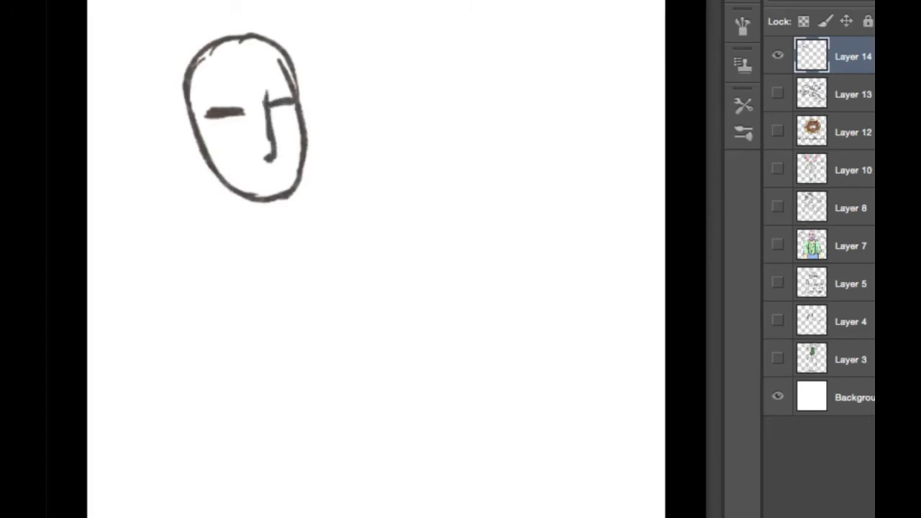
{"action": "mouse_move", "coordinate": [219, 118]}
{"action": "left_mouse_down"}
{"action": "mouse_move", "coordinate": [241, 131]}
{"action": "mouse_move", "coordinate": [283, 108]}
{"action": "mouse_move", "coordinate": [272, 123]}
{"action": "left_mouse_up"}
{"action": "mouse_move", "coordinate": [205, 95]}
{"action": "left_mouse_down"}
{"action": "mouse_move", "coordinate": [243, 89]}
{"action": "mouse_move", "coordinate": [230, 83]}
{"action": "mouse_move", "coordinate": [292, 84]}
{"action": "left_mouse_up"}
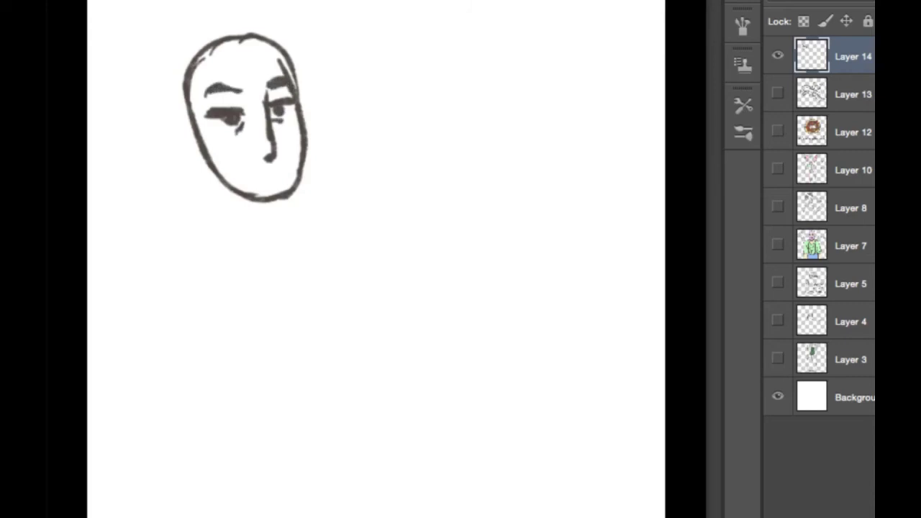
{"action": "mouse_move", "coordinate": [188, 132]}
{"action": "left_mouse_down"}
{"action": "mouse_move", "coordinate": [180, 148]}
{"action": "mouse_move", "coordinate": [195, 161]}
{"action": "left_mouse_up"}
{"action": "mouse_move", "coordinate": [303, 112]}
{"action": "left_mouse_down"}
{"action": "mouse_move", "coordinate": [314, 128]}
{"action": "mouse_move", "coordinate": [308, 142]}
{"action": "left_mouse_up"}
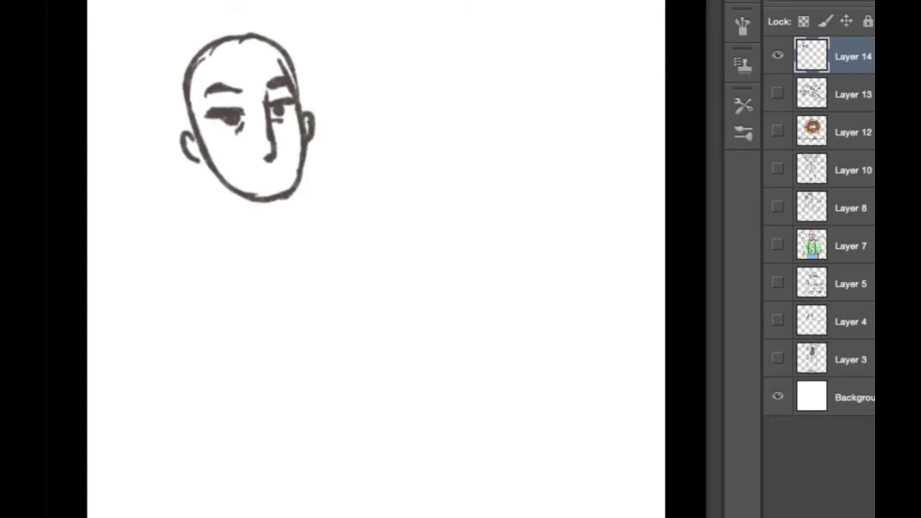
{"action": "mouse_move", "coordinate": [249, 155]}
{"action": "left_mouse_down"}
{"action": "mouse_move", "coordinate": [269, 183]}
{"action": "mouse_move", "coordinate": [288, 181]}
{"action": "mouse_move", "coordinate": [269, 226]}
{"action": "left_mouse_up"}
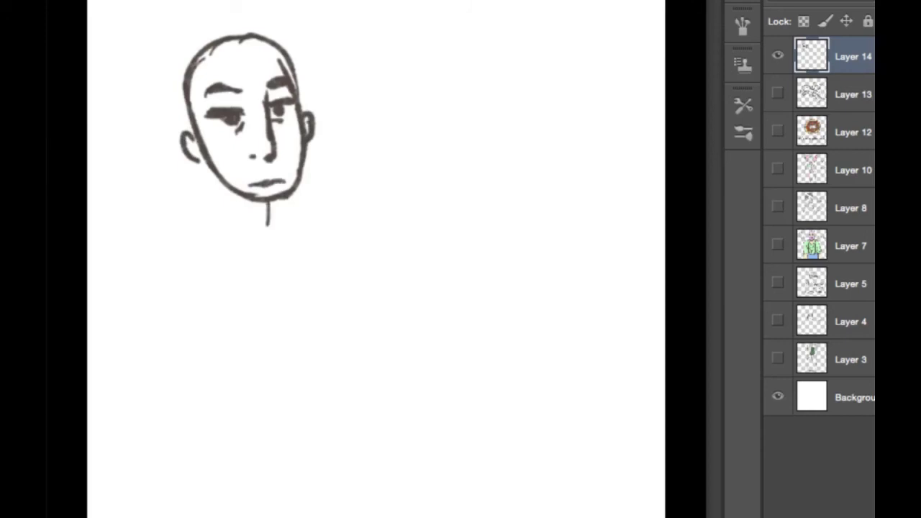
Step: Sketch the figure's neck, sloping shoulders and the beginnings of both upper arms
{"action": "mouse_move", "coordinate": [222, 176]}
{"action": "left_mouse_down"}
{"action": "mouse_move", "coordinate": [241, 214]}
{"action": "mouse_move", "coordinate": [233, 236]}
{"action": "mouse_move", "coordinate": [184, 259]}
{"action": "left_mouse_up"}
{"action": "mouse_move", "coordinate": [217, 213]}
{"action": "left_mouse_down"}
{"action": "mouse_move", "coordinate": [168, 269]}
{"action": "mouse_move", "coordinate": [166, 329]}
{"action": "left_mouse_up"}
{"action": "mouse_move", "coordinate": [277, 205]}
{"action": "left_mouse_down"}
{"action": "mouse_move", "coordinate": [281, 230]}
{"action": "mouse_move", "coordinate": [310, 228]}
{"action": "mouse_move", "coordinate": [355, 264]}
{"action": "mouse_move", "coordinate": [362, 294]}
{"action": "left_mouse_up"}
{"action": "left_click_drag", "start_coordinate": [359, 285], "coordinate": [370, 354]}
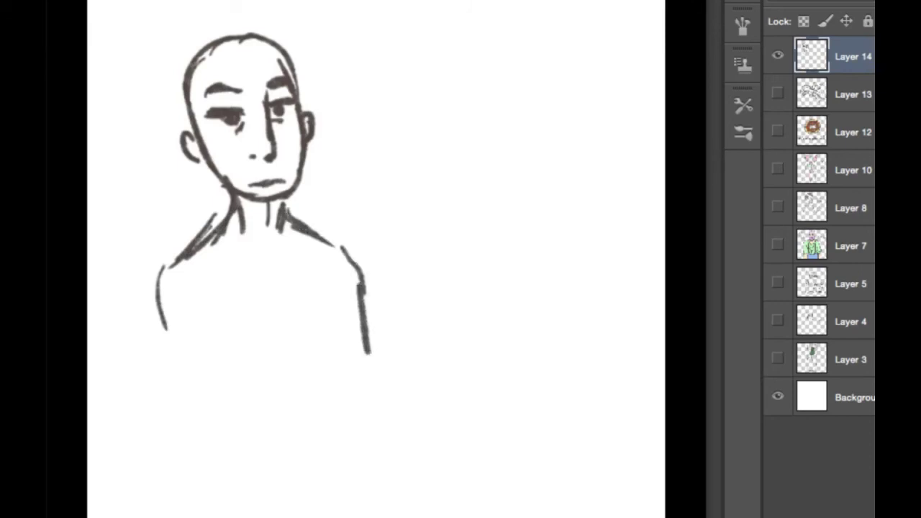
Step: Extend the outer contours of both arms down to curved elbows
{"action": "left_click_drag", "start_coordinate": [367, 322], "coordinate": [371, 356]}
{"action": "mouse_move", "coordinate": [161, 285]}
{"action": "left_mouse_down"}
{"action": "mouse_move", "coordinate": [156, 431]}
{"action": "mouse_move", "coordinate": [187, 439]}
{"action": "left_mouse_up"}
{"action": "left_click_drag", "start_coordinate": [375, 344], "coordinate": [395, 400]}
{"action": "left_click_drag", "start_coordinate": [377, 369], "coordinate": [402, 429]}
{"action": "left_click_drag", "start_coordinate": [402, 430], "coordinate": [371, 438]}
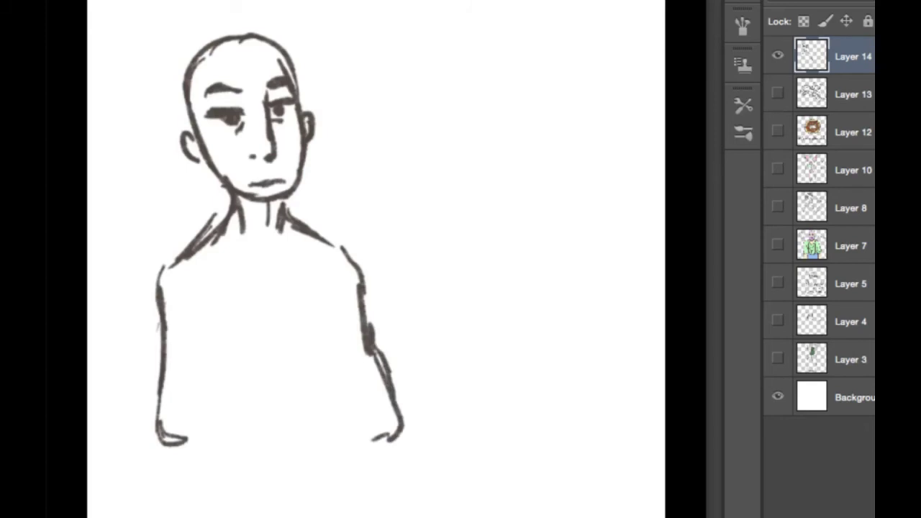
Step: Fill out the figure's lips and strengthen both sides of the neck
{"action": "left_click_drag", "start_coordinate": [249, 178], "coordinate": [286, 180]}
{"action": "left_click_drag", "start_coordinate": [217, 181], "coordinate": [229, 229]}
{"action": "left_click_drag", "start_coordinate": [291, 228], "coordinate": [286, 192]}
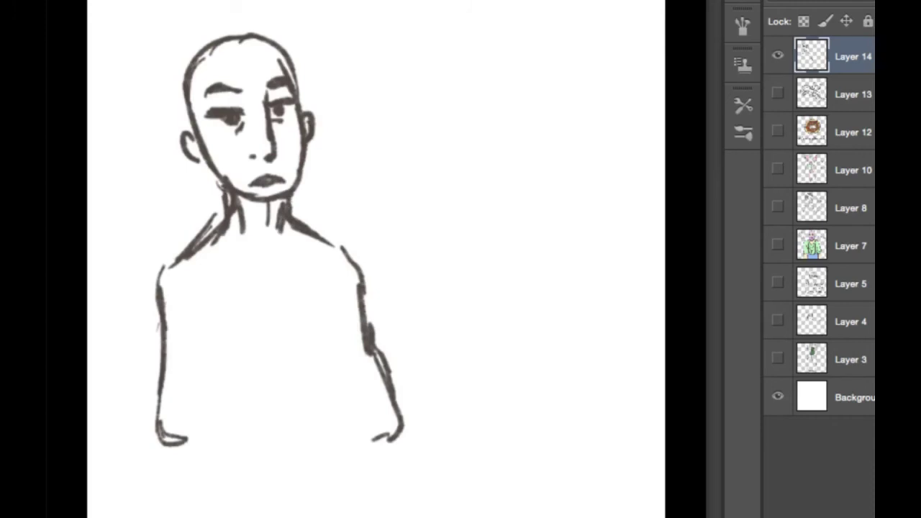
Step: Draw a hand in front of the chest with a raised index finger, curled fingers, thumb and palm
{"action": "mouse_move", "coordinate": [332, 357]}
{"action": "left_mouse_down"}
{"action": "mouse_move", "coordinate": [321, 296]}
{"action": "mouse_move", "coordinate": [315, 338]}
{"action": "left_mouse_up"}
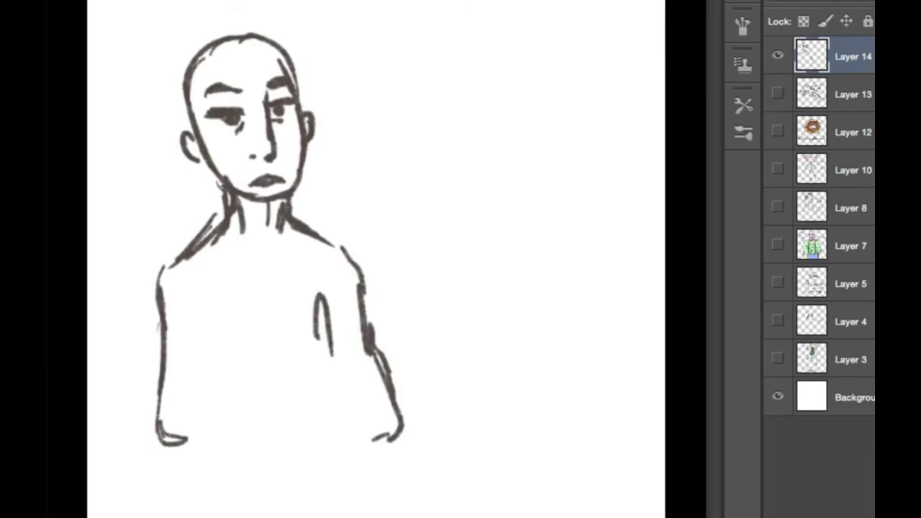
{"action": "left_click_drag", "start_coordinate": [320, 307], "coordinate": [315, 346]}
{"action": "left_click_drag", "start_coordinate": [329, 350], "coordinate": [327, 384]}
{"action": "mouse_move", "coordinate": [338, 356]}
{"action": "left_mouse_down"}
{"action": "mouse_move", "coordinate": [328, 384]}
{"action": "mouse_move", "coordinate": [341, 381]}
{"action": "mouse_move", "coordinate": [348, 364]}
{"action": "mouse_move", "coordinate": [352, 387]}
{"action": "mouse_move", "coordinate": [350, 361]}
{"action": "mouse_move", "coordinate": [349, 389]}
{"action": "left_mouse_up"}
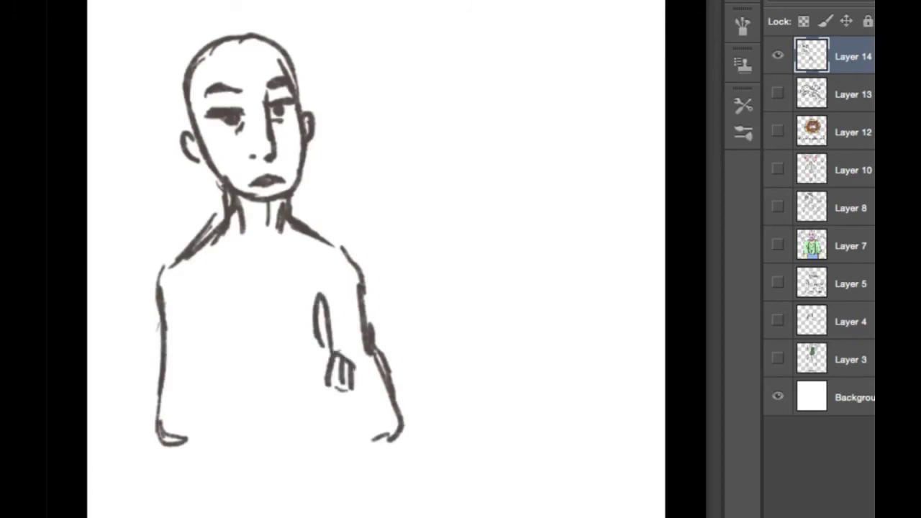
{"action": "mouse_move", "coordinate": [318, 349]}
{"action": "left_mouse_down"}
{"action": "mouse_move", "coordinate": [316, 377]}
{"action": "mouse_move", "coordinate": [299, 369]}
{"action": "left_mouse_up"}
{"action": "mouse_move", "coordinate": [314, 357]}
{"action": "left_mouse_down"}
{"action": "mouse_move", "coordinate": [307, 402]}
{"action": "mouse_move", "coordinate": [312, 394]}
{"action": "mouse_move", "coordinate": [324, 412]}
{"action": "mouse_move", "coordinate": [356, 417]}
{"action": "left_mouse_up"}
{"action": "left_click_drag", "start_coordinate": [353, 365], "coordinate": [365, 420]}
Step: Handwrite "Derp. I" beside the figure's head, with serifs on the capital I
{"action": "mouse_move", "coordinate": [358, 42]}
{"action": "left_mouse_down"}
{"action": "mouse_move", "coordinate": [365, 86]}
{"action": "mouse_move", "coordinate": [349, 40]}
{"action": "left_mouse_up"}
{"action": "left_click_drag", "start_coordinate": [388, 72], "coordinate": [423, 82]}
{"action": "left_click_drag", "start_coordinate": [426, 56], "coordinate": [429, 80]}
{"action": "mouse_move", "coordinate": [429, 58]}
{"action": "left_mouse_down"}
{"action": "mouse_move", "coordinate": [446, 44]}
{"action": "mouse_move", "coordinate": [455, 99]}
{"action": "left_mouse_up"}
{"action": "mouse_move", "coordinate": [449, 59]}
{"action": "left_mouse_down"}
{"action": "mouse_move", "coordinate": [453, 77]}
{"action": "mouse_move", "coordinate": [479, 74]}
{"action": "left_mouse_up"}
{"action": "mouse_move", "coordinate": [505, 26]}
{"action": "left_mouse_down"}
{"action": "mouse_move", "coordinate": [526, 25]}
{"action": "mouse_move", "coordinate": [520, 63]}
{"action": "mouse_move", "coordinate": [527, 68]}
{"action": "left_mouse_up"}
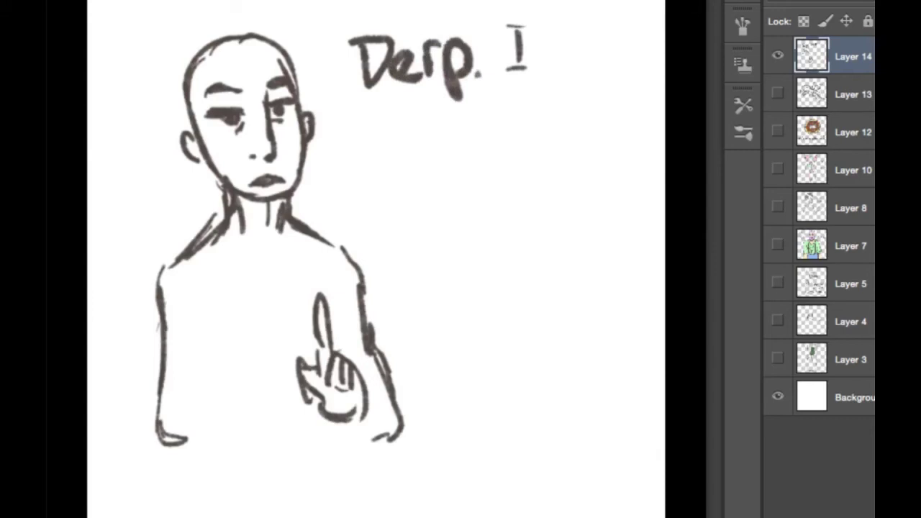
{"action": "mouse_move", "coordinate": [503, 28]}
{"action": "left_mouse_down"}
{"action": "mouse_move", "coordinate": [535, 28]}
{"action": "mouse_move", "coordinate": [519, 72]}
{"action": "left_mouse_up"}
{"action": "left_click_drag", "start_coordinate": [506, 70], "coordinate": [541, 69]}
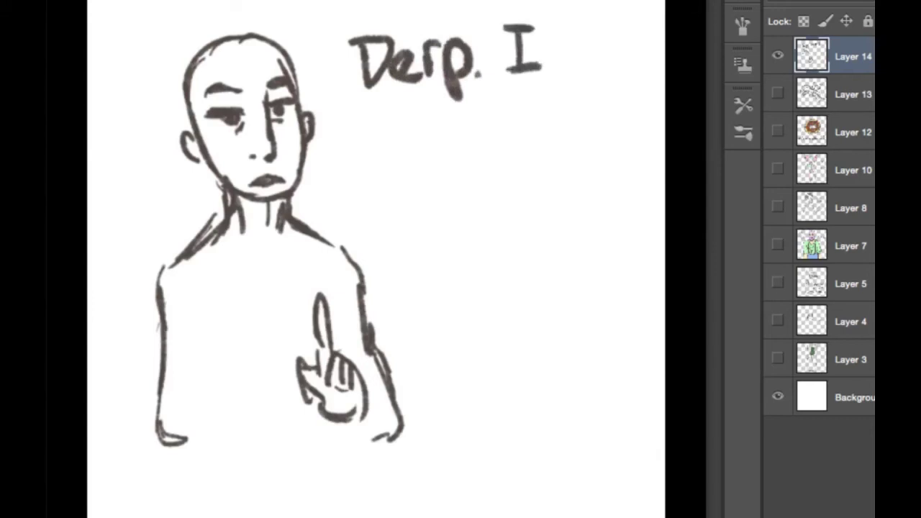
Step: Continue the handwritten caption with "need a" and "bañaña" on two lines below
{"action": "mouse_move", "coordinate": [363, 119]}
{"action": "left_mouse_down"}
{"action": "mouse_move", "coordinate": [364, 151]}
{"action": "mouse_move", "coordinate": [440, 145]}
{"action": "left_mouse_up"}
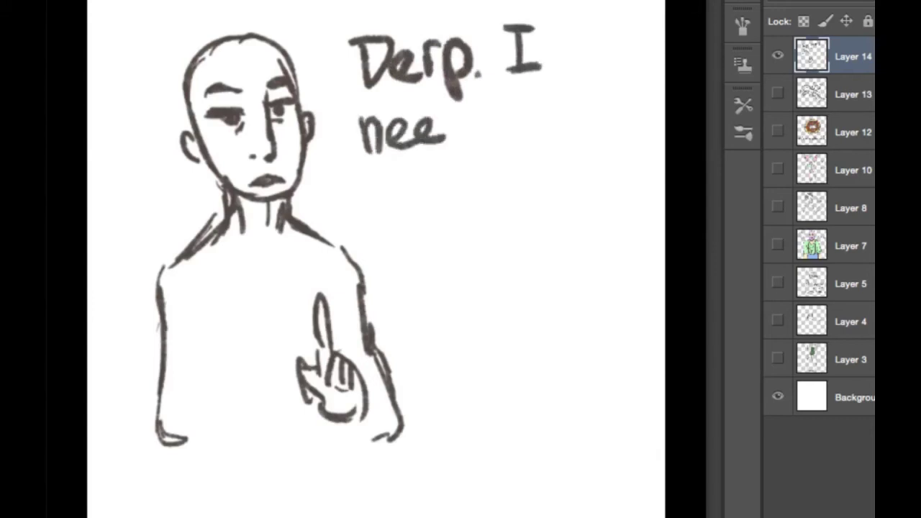
{"action": "left_click_drag", "start_coordinate": [454, 99], "coordinate": [472, 142]}
{"action": "mouse_move", "coordinate": [465, 123]}
{"action": "left_mouse_down"}
{"action": "mouse_move", "coordinate": [447, 141]}
{"action": "mouse_move", "coordinate": [477, 142]}
{"action": "left_mouse_up"}
{"action": "mouse_move", "coordinate": [513, 126]}
{"action": "left_mouse_down"}
{"action": "mouse_move", "coordinate": [536, 124]}
{"action": "mouse_move", "coordinate": [544, 141]}
{"action": "left_mouse_up"}
{"action": "left_click_drag", "start_coordinate": [381, 188], "coordinate": [384, 233]}
{"action": "left_click_drag", "start_coordinate": [433, 196], "coordinate": [452, 229]}
{"action": "mouse_move", "coordinate": [472, 196]}
{"action": "left_mouse_down"}
{"action": "mouse_move", "coordinate": [475, 229]}
{"action": "mouse_move", "coordinate": [498, 223]}
{"action": "left_mouse_up"}
{"action": "mouse_move", "coordinate": [460, 174]}
{"action": "left_mouse_down"}
{"action": "mouse_move", "coordinate": [535, 227]}
{"action": "mouse_move", "coordinate": [579, 220]}
{"action": "left_mouse_up"}
{"action": "mouse_move", "coordinate": [538, 189]}
{"action": "left_mouse_down"}
{"action": "mouse_move", "coordinate": [581, 191]}
{"action": "mouse_move", "coordinate": [604, 220]}
{"action": "mouse_move", "coordinate": [626, 226]}
{"action": "left_mouse_up"}
Step: Finish the handwritten caption with the word "soda." on its own line
{"action": "left_click_drag", "start_coordinate": [455, 265], "coordinate": [453, 302]}
{"action": "left_click_drag", "start_coordinate": [481, 284], "coordinate": [478, 284]}
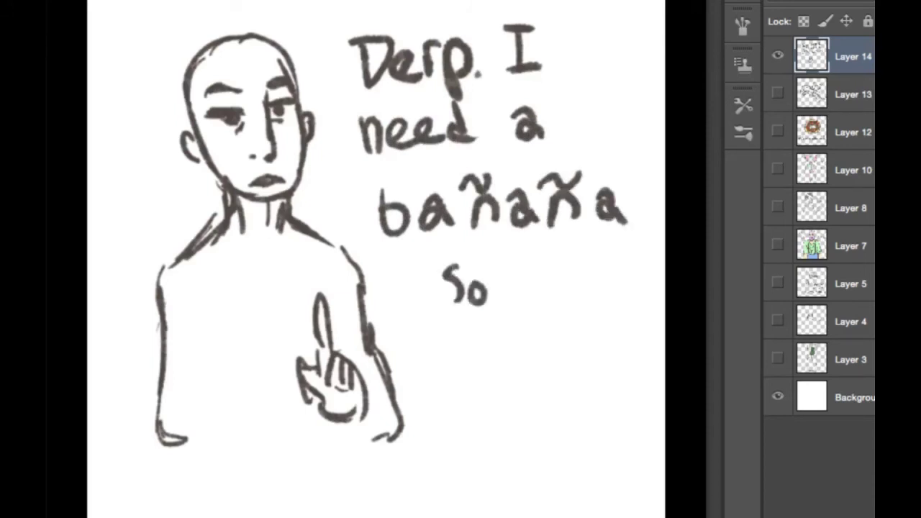
{"action": "left_click_drag", "start_coordinate": [510, 256], "coordinate": [512, 307]}
{"action": "left_click_drag", "start_coordinate": [505, 282], "coordinate": [499, 305]}
{"action": "mouse_move", "coordinate": [537, 276]}
{"action": "left_mouse_down"}
{"action": "mouse_move", "coordinate": [532, 296]}
{"action": "mouse_move", "coordinate": [559, 305]}
{"action": "left_mouse_up"}
{"action": "left_click", "coordinate": [574, 297]}
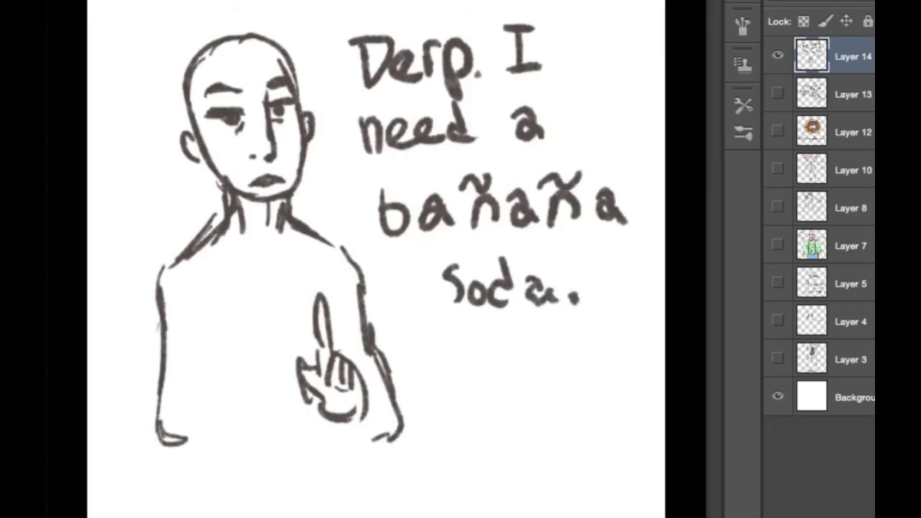
Step: Broaden the shoulders into squared jacket shoulders and erase the old upper-arm line on the side away from the raised finger
{"action": "left_click_drag", "start_coordinate": [219, 215], "coordinate": [154, 267]}
{"action": "left_click_drag", "start_coordinate": [193, 236], "coordinate": [167, 251]}
{"action": "mouse_move", "coordinate": [204, 227]}
{"action": "left_mouse_down"}
{"action": "mouse_move", "coordinate": [134, 291]}
{"action": "mouse_move", "coordinate": [153, 377]}
{"action": "left_mouse_up"}
{"action": "mouse_move", "coordinate": [291, 213]}
{"action": "left_mouse_down"}
{"action": "mouse_move", "coordinate": [315, 240]}
{"action": "mouse_move", "coordinate": [349, 247]}
{"action": "mouse_move", "coordinate": [374, 272]}
{"action": "mouse_move", "coordinate": [371, 313]}
{"action": "left_mouse_up"}
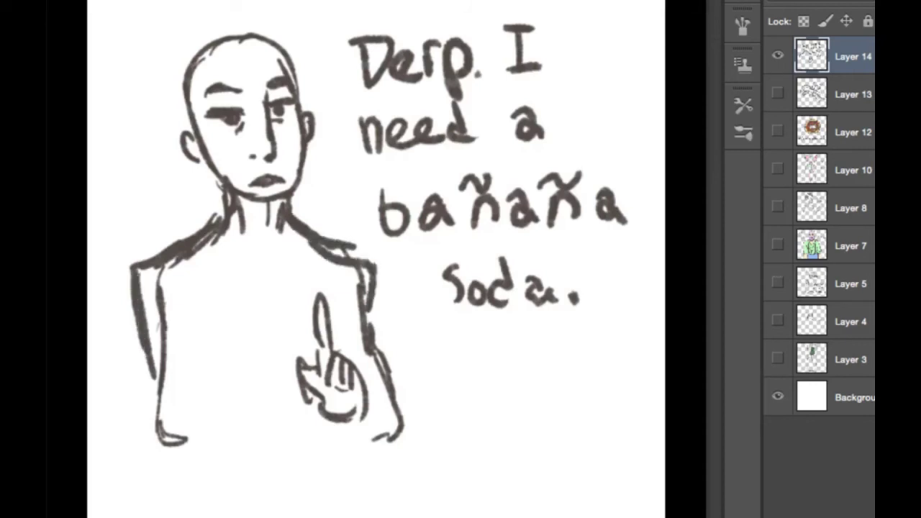
{"action": "mouse_move", "coordinate": [164, 320]}
{"action": "left_mouse_down"}
{"action": "mouse_move", "coordinate": [157, 280]}
{"action": "mouse_move", "coordinate": [163, 378]}
{"action": "mouse_move", "coordinate": [158, 279]}
{"action": "mouse_move", "coordinate": [202, 247]}
{"action": "left_mouse_up"}
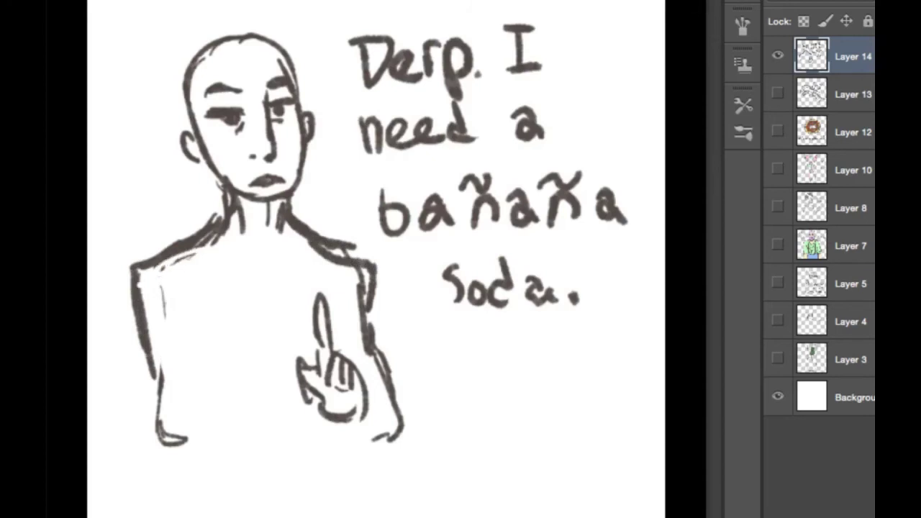
Step: Erase the chin, redraw it lower and squarer, and refine the lines of both jaw sides
{"action": "mouse_move", "coordinate": [226, 175]}
{"action": "left_mouse_down"}
{"action": "mouse_move", "coordinate": [252, 197]}
{"action": "mouse_move", "coordinate": [286, 194]}
{"action": "left_mouse_up"}
{"action": "left_click_drag", "start_coordinate": [220, 185], "coordinate": [270, 204]}
{"action": "mouse_move", "coordinate": [219, 168]}
{"action": "left_mouse_down"}
{"action": "mouse_move", "coordinate": [220, 189]}
{"action": "mouse_move", "coordinate": [241, 205]}
{"action": "left_mouse_up"}
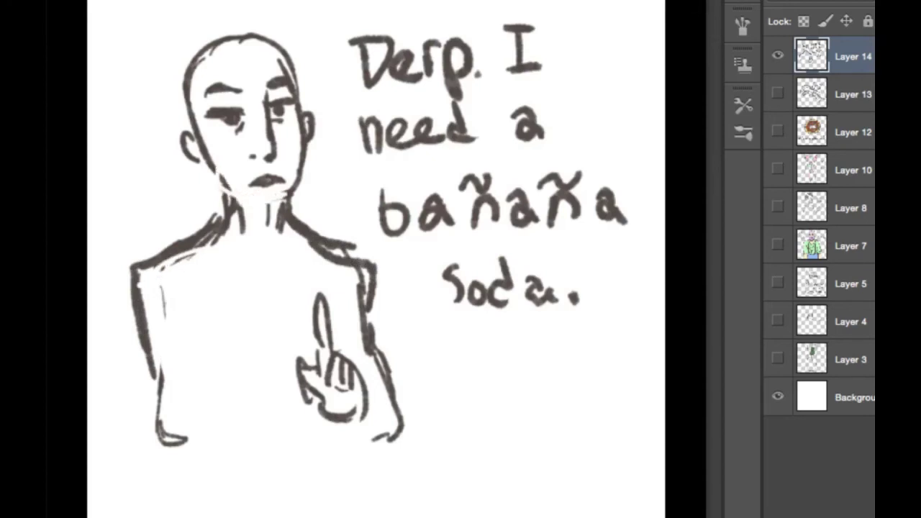
{"action": "mouse_move", "coordinate": [213, 171]}
{"action": "left_mouse_down"}
{"action": "mouse_move", "coordinate": [230, 201]}
{"action": "mouse_move", "coordinate": [287, 204]}
{"action": "left_mouse_up"}
{"action": "left_click_drag", "start_coordinate": [296, 170], "coordinate": [285, 200]}
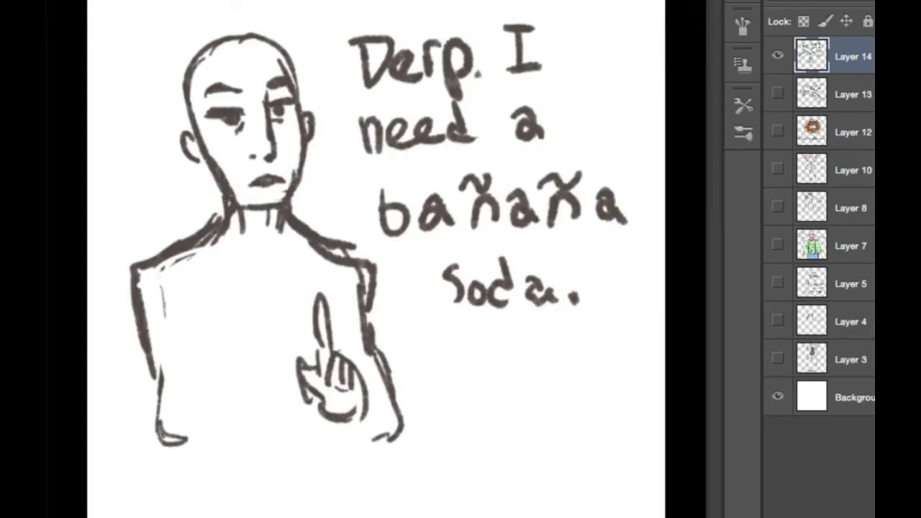
{"action": "left_click_drag", "start_coordinate": [297, 154], "coordinate": [280, 203]}
{"action": "left_click_drag", "start_coordinate": [199, 151], "coordinate": [223, 200]}
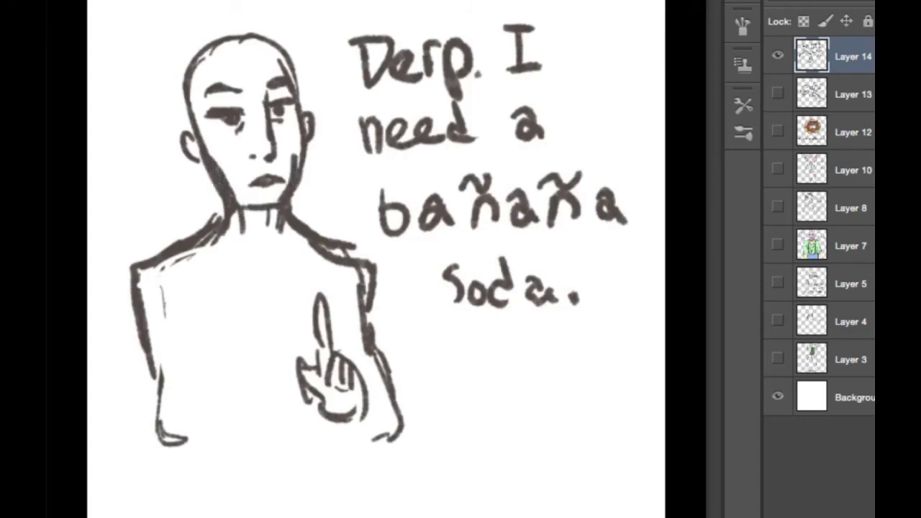
{"action": "mouse_move", "coordinate": [211, 157]}
{"action": "left_mouse_down"}
{"action": "mouse_move", "coordinate": [232, 194]}
{"action": "mouse_move", "coordinate": [226, 183]}
{"action": "left_mouse_up"}
{"action": "left_click_drag", "start_coordinate": [297, 154], "coordinate": [289, 178]}
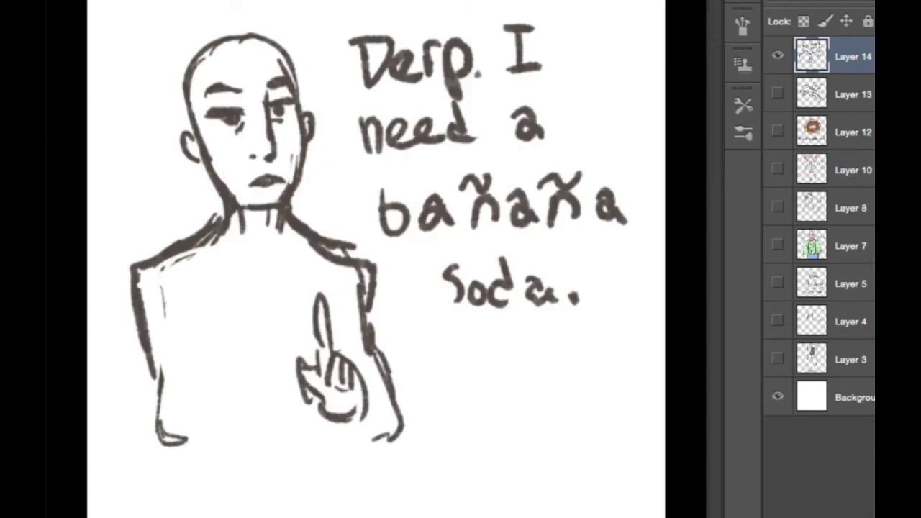
Step: Add a brow crease, then draw a pointed shirt collar and a necktie with shaded strokes down the chest
{"action": "left_click_drag", "start_coordinate": [251, 81], "coordinate": [251, 91]}
{"action": "mouse_move", "coordinate": [220, 214]}
{"action": "left_mouse_down"}
{"action": "mouse_move", "coordinate": [249, 243]}
{"action": "mouse_move", "coordinate": [257, 287]}
{"action": "mouse_move", "coordinate": [219, 242]}
{"action": "left_mouse_up"}
{"action": "mouse_move", "coordinate": [272, 225]}
{"action": "left_mouse_down"}
{"action": "mouse_move", "coordinate": [291, 238]}
{"action": "mouse_move", "coordinate": [288, 269]}
{"action": "mouse_move", "coordinate": [307, 240]}
{"action": "mouse_move", "coordinate": [260, 275]}
{"action": "mouse_move", "coordinate": [252, 244]}
{"action": "mouse_move", "coordinate": [261, 351]}
{"action": "left_mouse_up"}
{"action": "mouse_move", "coordinate": [261, 280]}
{"action": "left_mouse_down"}
{"action": "mouse_move", "coordinate": [262, 353]}
{"action": "mouse_move", "coordinate": [279, 333]}
{"action": "left_mouse_up"}
{"action": "mouse_move", "coordinate": [282, 269]}
{"action": "left_mouse_down"}
{"action": "mouse_move", "coordinate": [283, 354]}
{"action": "mouse_move", "coordinate": [269, 348]}
{"action": "mouse_move", "coordinate": [259, 357]}
{"action": "mouse_move", "coordinate": [281, 367]}
{"action": "mouse_move", "coordinate": [259, 367]}
{"action": "mouse_move", "coordinate": [286, 383]}
{"action": "mouse_move", "coordinate": [288, 306]}
{"action": "left_mouse_up"}
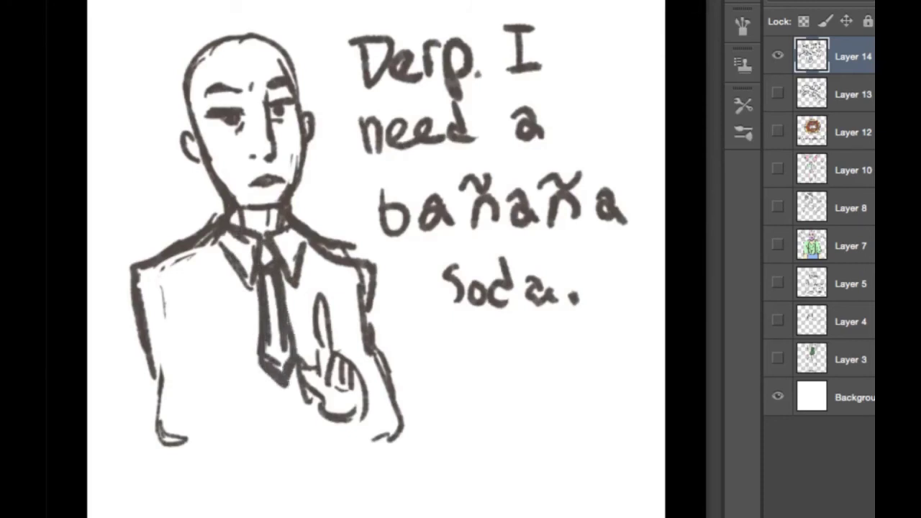
{"action": "left_click_drag", "start_coordinate": [262, 243], "coordinate": [281, 372]}
Step: Draw the jacket's lapels on both sides of the tie and its front opening edge
{"action": "mouse_move", "coordinate": [208, 240]}
{"action": "left_mouse_down"}
{"action": "mouse_move", "coordinate": [221, 398]}
{"action": "mouse_move", "coordinate": [223, 390]}
{"action": "left_mouse_up"}
{"action": "left_click_drag", "start_coordinate": [203, 223], "coordinate": [160, 331]}
{"action": "left_click_drag", "start_coordinate": [166, 277], "coordinate": [209, 362]}
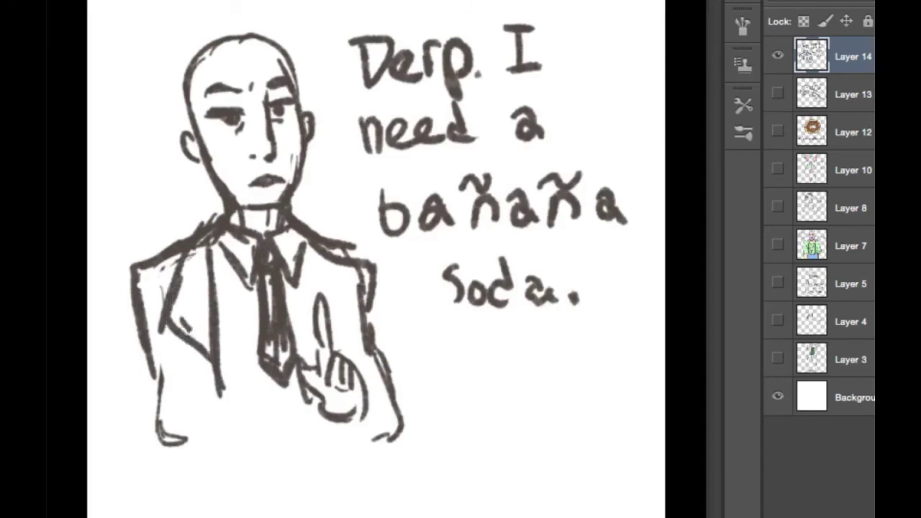
{"action": "left_click_drag", "start_coordinate": [188, 330], "coordinate": [212, 372]}
{"action": "left_click_drag", "start_coordinate": [219, 329], "coordinate": [226, 426]}
{"action": "left_click_drag", "start_coordinate": [223, 364], "coordinate": [227, 401]}
{"action": "mouse_move", "coordinate": [298, 233]}
{"action": "left_mouse_down"}
{"action": "mouse_move", "coordinate": [310, 312]}
{"action": "mouse_move", "coordinate": [329, 287]}
{"action": "left_mouse_up"}
{"action": "left_click_drag", "start_coordinate": [324, 277], "coordinate": [335, 305]}
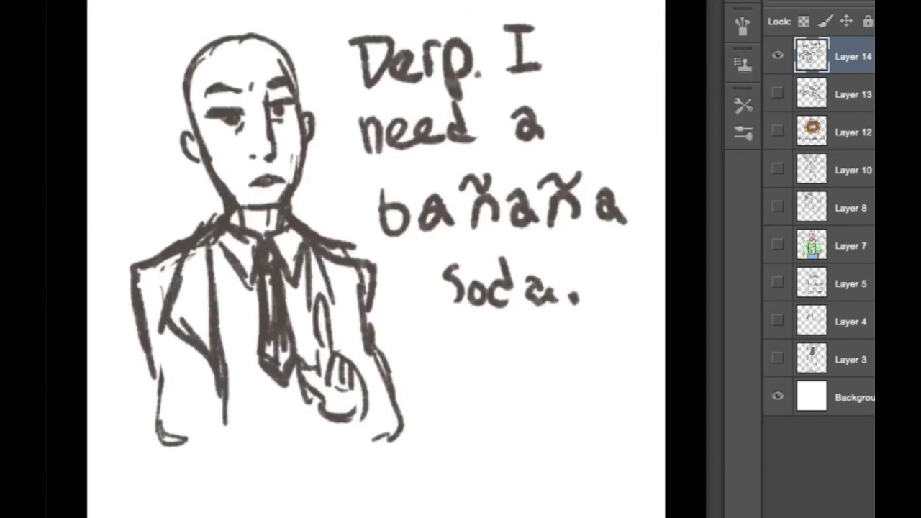
Step: Sketch the second hand with its fingers and wrist at the jacket's lower front edge
{"action": "mouse_move", "coordinate": [226, 440]}
{"action": "left_mouse_down"}
{"action": "mouse_move", "coordinate": [256, 417]}
{"action": "mouse_move", "coordinate": [278, 455]}
{"action": "left_mouse_up"}
{"action": "left_click_drag", "start_coordinate": [240, 452], "coordinate": [273, 466]}
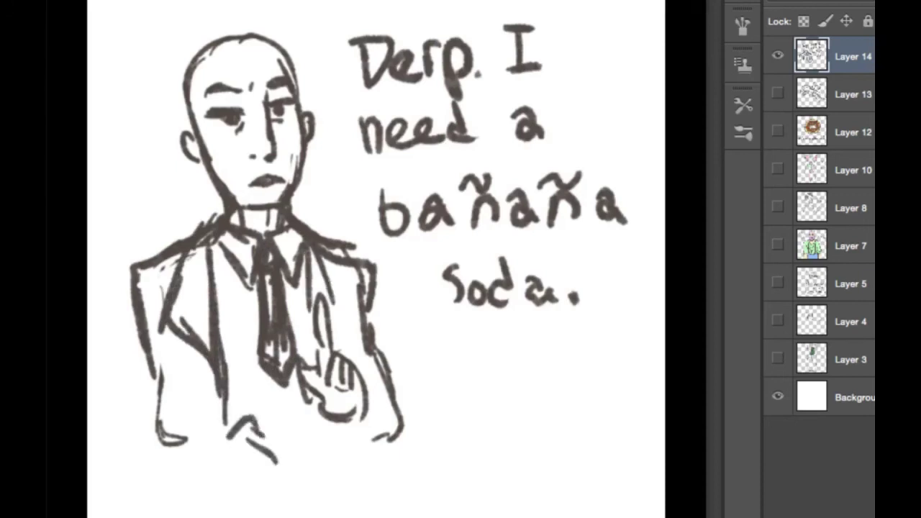
{"action": "left_click_drag", "start_coordinate": [260, 434], "coordinate": [278, 450]}
{"action": "mouse_move", "coordinate": [241, 464]}
{"action": "left_mouse_down"}
{"action": "mouse_move", "coordinate": [269, 479]}
{"action": "mouse_move", "coordinate": [209, 453]}
{"action": "mouse_move", "coordinate": [164, 461]}
{"action": "mouse_move", "coordinate": [149, 446]}
{"action": "left_mouse_up"}
Step: Outline a fedora on the head with a tilted brim and a dented crown
{"action": "mouse_move", "coordinate": [175, 90]}
{"action": "left_mouse_down"}
{"action": "mouse_move", "coordinate": [150, 98]}
{"action": "mouse_move", "coordinate": [240, 62]}
{"action": "mouse_move", "coordinate": [216, 70]}
{"action": "left_mouse_up"}
{"action": "mouse_move", "coordinate": [209, 72]}
{"action": "left_mouse_down"}
{"action": "mouse_move", "coordinate": [288, 55]}
{"action": "mouse_move", "coordinate": [324, 62]}
{"action": "mouse_move", "coordinate": [156, 81]}
{"action": "mouse_move", "coordinate": [305, 52]}
{"action": "left_mouse_up"}
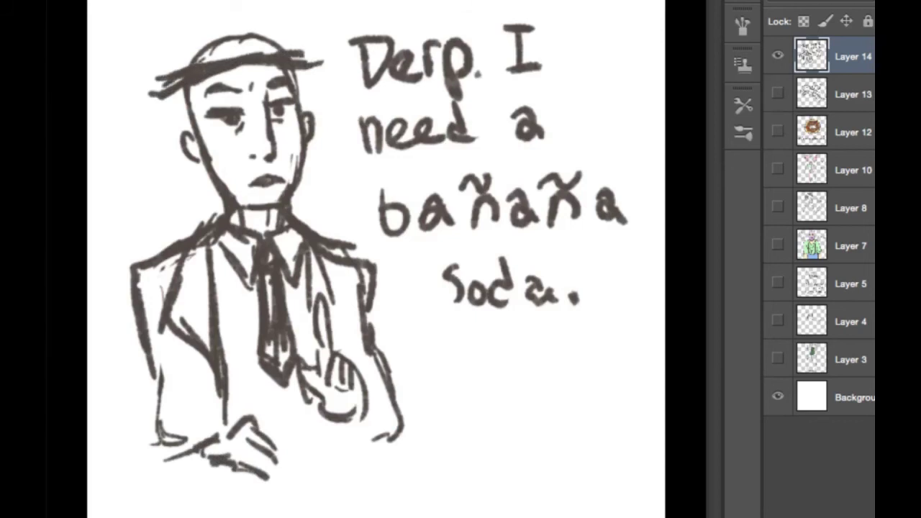
{"action": "mouse_move", "coordinate": [180, 69]}
{"action": "left_mouse_down"}
{"action": "mouse_move", "coordinate": [197, 23]}
{"action": "mouse_move", "coordinate": [235, 25]}
{"action": "mouse_move", "coordinate": [260, 9]}
{"action": "mouse_move", "coordinate": [299, 46]}
{"action": "left_mouse_up"}
{"action": "left_click_drag", "start_coordinate": [263, 21], "coordinate": [308, 43]}
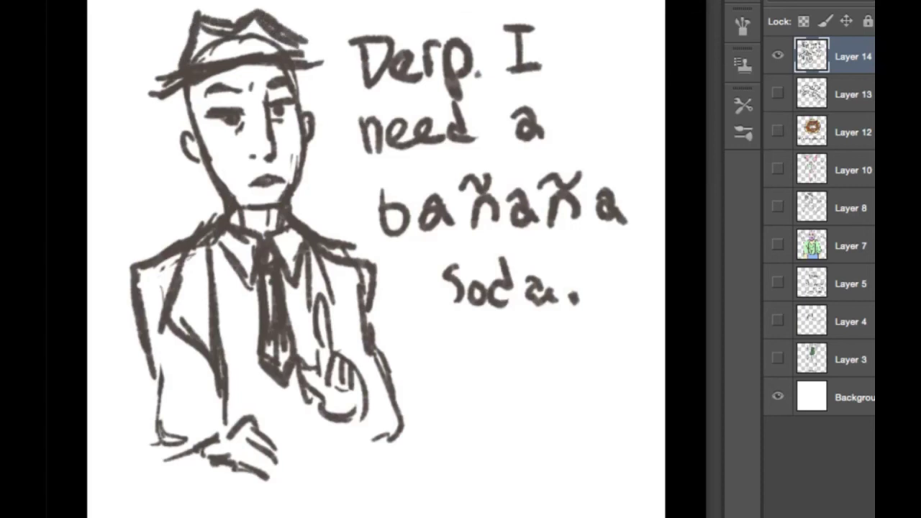
Step: Shade the fedora's crown dark and extend its brim outward on both sides
{"action": "mouse_move", "coordinate": [210, 32]}
{"action": "left_mouse_down"}
{"action": "mouse_move", "coordinate": [197, 53]}
{"action": "mouse_move", "coordinate": [213, 26]}
{"action": "left_mouse_up"}
{"action": "mouse_move", "coordinate": [208, 62]}
{"action": "left_mouse_down"}
{"action": "mouse_move", "coordinate": [230, 29]}
{"action": "mouse_move", "coordinate": [263, 23]}
{"action": "mouse_move", "coordinate": [302, 47]}
{"action": "mouse_move", "coordinate": [331, 46]}
{"action": "left_mouse_up"}
{"action": "mouse_move", "coordinate": [238, 69]}
{"action": "left_mouse_down"}
{"action": "mouse_move", "coordinate": [269, 63]}
{"action": "mouse_move", "coordinate": [276, 48]}
{"action": "left_mouse_up"}
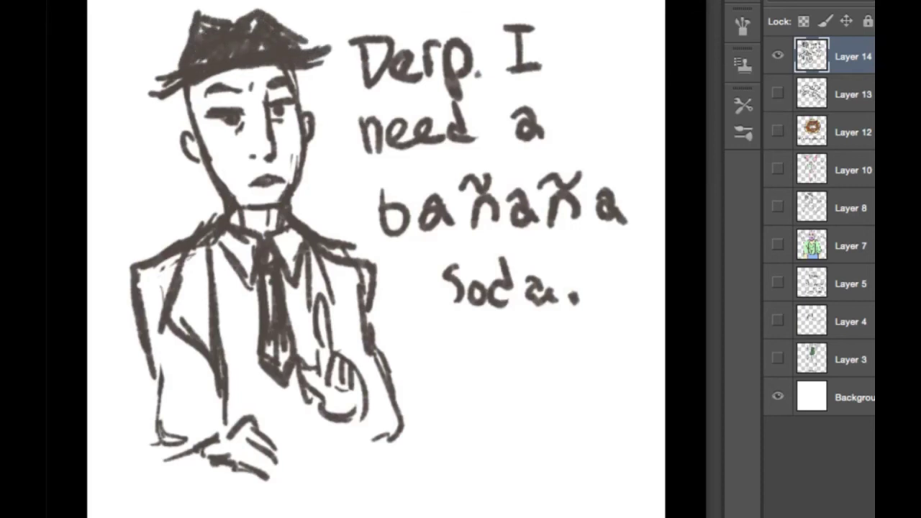
{"action": "left_click_drag", "start_coordinate": [182, 79], "coordinate": [138, 90]}
{"action": "left_click_drag", "start_coordinate": [194, 65], "coordinate": [253, 23]}
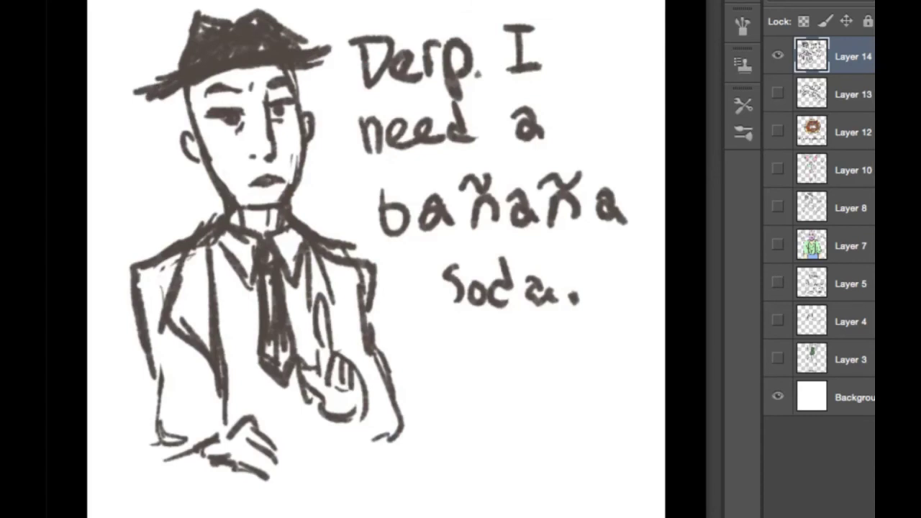
Step: Add hair beside the face and a thin moustache, clean up the jaw edges, and widen the neck outlines
{"action": "left_click_drag", "start_coordinate": [182, 88], "coordinate": [193, 134]}
{"action": "left_click_drag", "start_coordinate": [184, 95], "coordinate": [181, 132]}
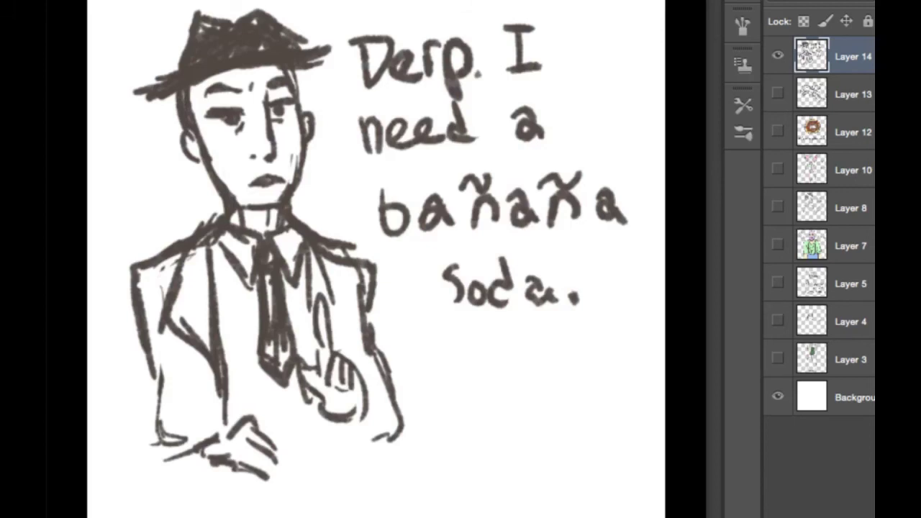
{"action": "mouse_move", "coordinate": [255, 175]}
{"action": "left_mouse_down"}
{"action": "mouse_move", "coordinate": [278, 163]}
{"action": "mouse_move", "coordinate": [242, 177]}
{"action": "mouse_move", "coordinate": [252, 169]}
{"action": "left_mouse_up"}
{"action": "left_click_drag", "start_coordinate": [271, 172], "coordinate": [290, 167]}
{"action": "left_click_drag", "start_coordinate": [289, 181], "coordinate": [279, 200]}
{"action": "left_click_drag", "start_coordinate": [300, 151], "coordinate": [281, 199]}
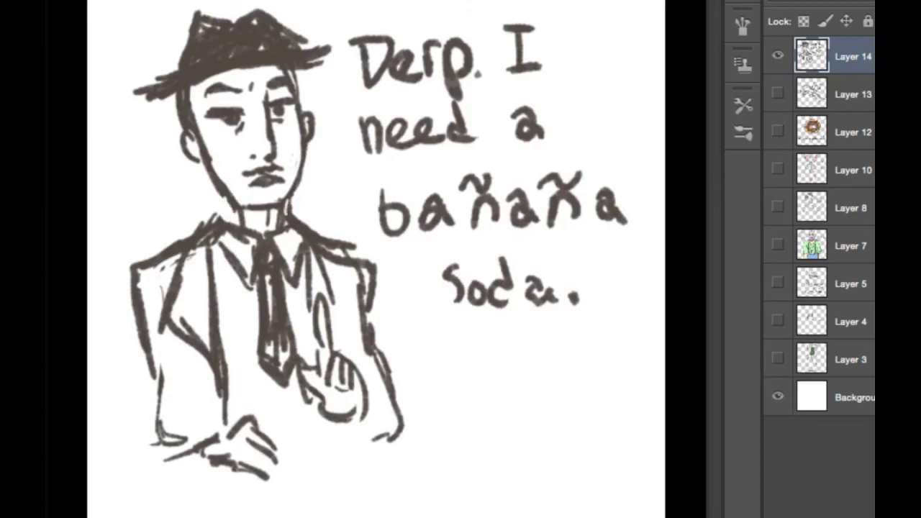
{"action": "left_click_drag", "start_coordinate": [197, 185], "coordinate": [209, 187]}
{"action": "left_click_drag", "start_coordinate": [290, 191], "coordinate": [295, 216]}
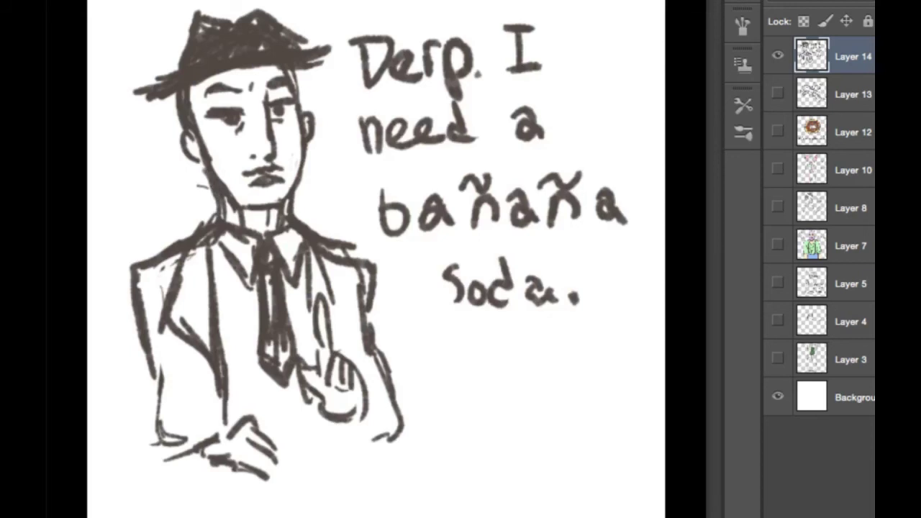
Step: Draw the jacket sleeve of the lowered arm with a bent elbow and a cuff at the wrist
{"action": "left_click_drag", "start_coordinate": [318, 337], "coordinate": [319, 358]}
{"action": "left_click_drag", "start_coordinate": [137, 314], "coordinate": [136, 452]}
{"action": "left_click_drag", "start_coordinate": [137, 406], "coordinate": [148, 495]}
{"action": "left_click_drag", "start_coordinate": [160, 453], "coordinate": [213, 435]}
{"action": "mouse_move", "coordinate": [208, 443]}
{"action": "left_mouse_down"}
{"action": "mouse_move", "coordinate": [223, 495]}
{"action": "mouse_move", "coordinate": [152, 503]}
{"action": "left_mouse_up"}
{"action": "left_click_drag", "start_coordinate": [145, 484], "coordinate": [169, 504]}
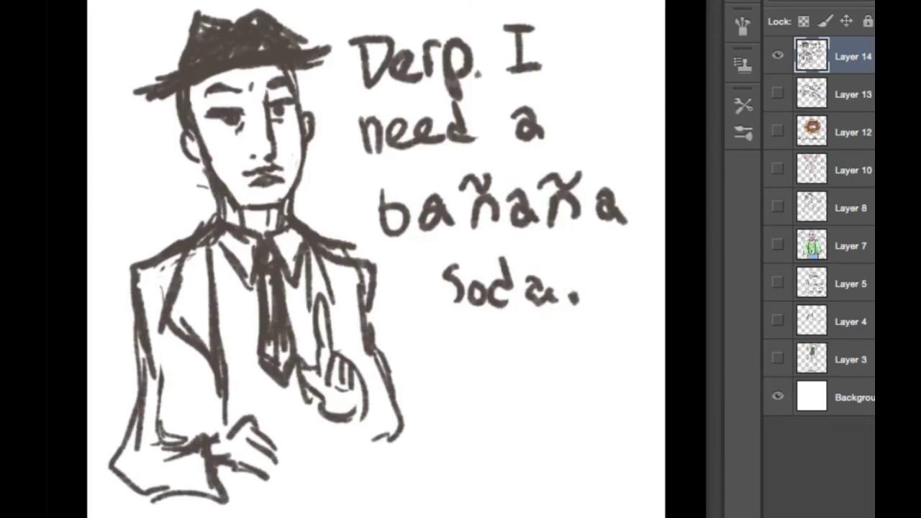
Step: Strengthen the jacket's front edge, complete the lapel behind the raised finger, and draw the cuff below that hand
{"action": "left_click_drag", "start_coordinate": [216, 393], "coordinate": [232, 421]}
{"action": "left_click_drag", "start_coordinate": [220, 366], "coordinate": [235, 417]}
{"action": "left_click_drag", "start_coordinate": [209, 305], "coordinate": [207, 353]}
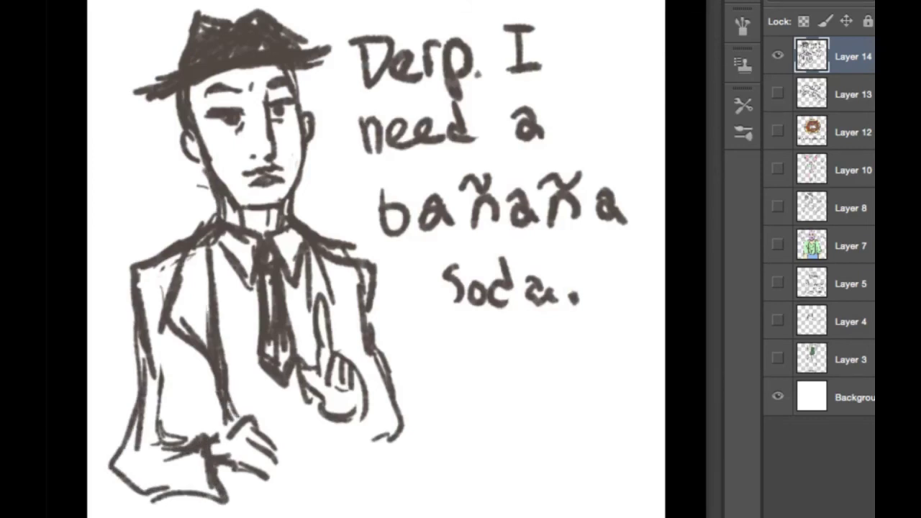
{"action": "mouse_move", "coordinate": [323, 245]}
{"action": "left_mouse_down"}
{"action": "mouse_move", "coordinate": [338, 299]}
{"action": "mouse_move", "coordinate": [334, 328]}
{"action": "left_mouse_up"}
{"action": "mouse_move", "coordinate": [340, 420]}
{"action": "left_mouse_down"}
{"action": "mouse_move", "coordinate": [332, 450]}
{"action": "mouse_move", "coordinate": [374, 430]}
{"action": "left_mouse_up"}
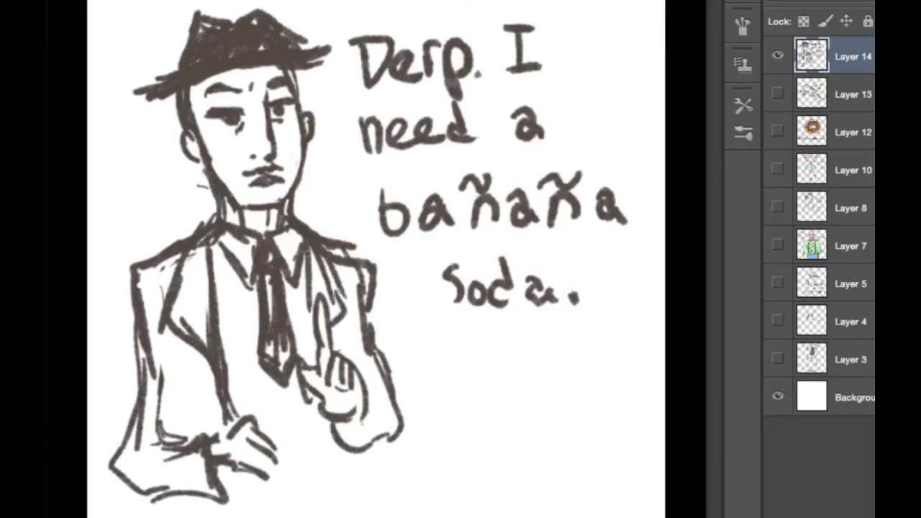
{"action": "mouse_move", "coordinate": [367, 398]}
{"action": "left_mouse_down"}
{"action": "mouse_move", "coordinate": [380, 450]}
{"action": "mouse_move", "coordinate": [342, 446]}
{"action": "left_mouse_up"}
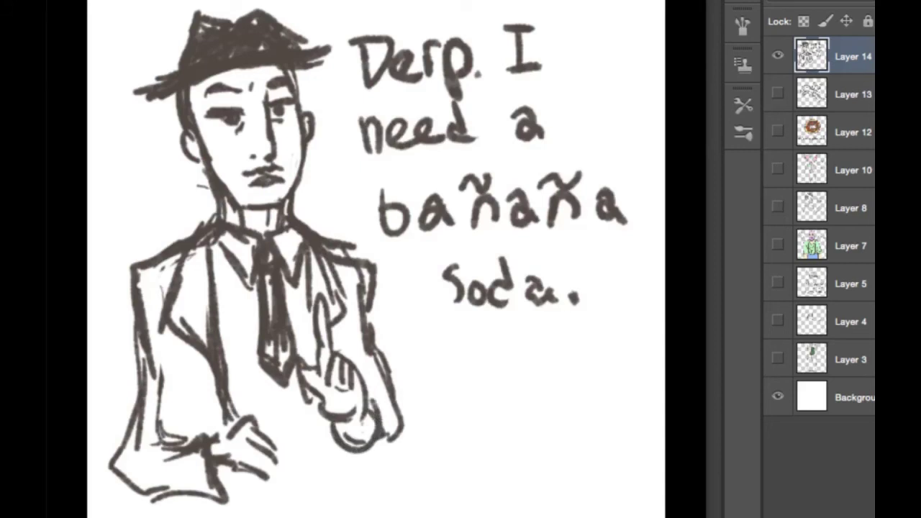
Step: Thicken the fedora's brim, reshape its crown, and darken the hair at the temple under the hat
{"action": "mouse_move", "coordinate": [169, 73]}
{"action": "left_mouse_down"}
{"action": "mouse_move", "coordinate": [148, 86]}
{"action": "mouse_move", "coordinate": [159, 103]}
{"action": "mouse_move", "coordinate": [176, 100]}
{"action": "left_mouse_up"}
{"action": "mouse_move", "coordinate": [259, 49]}
{"action": "left_mouse_down"}
{"action": "mouse_move", "coordinate": [312, 43]}
{"action": "mouse_move", "coordinate": [332, 52]}
{"action": "left_mouse_up"}
{"action": "mouse_move", "coordinate": [243, 9]}
{"action": "left_mouse_down"}
{"action": "mouse_move", "coordinate": [255, 23]}
{"action": "mouse_move", "coordinate": [240, 13]}
{"action": "left_mouse_up"}
{"action": "mouse_move", "coordinate": [235, 9]}
{"action": "left_mouse_down"}
{"action": "mouse_move", "coordinate": [301, 53]}
{"action": "mouse_move", "coordinate": [309, 43]}
{"action": "mouse_move", "coordinate": [293, 33]}
{"action": "left_mouse_up"}
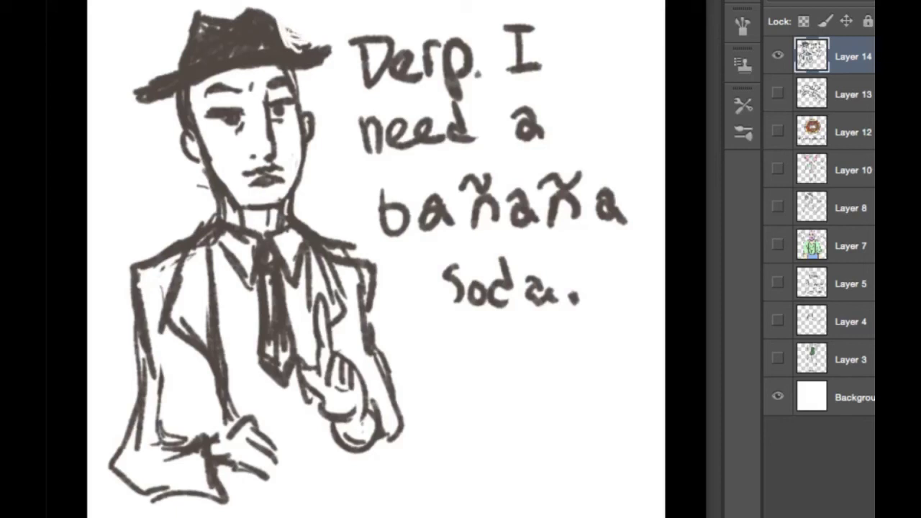
{"action": "mouse_move", "coordinate": [181, 55]}
{"action": "left_mouse_down"}
{"action": "mouse_move", "coordinate": [188, 30]}
{"action": "mouse_move", "coordinate": [202, 34]}
{"action": "left_mouse_up"}
{"action": "left_click_drag", "start_coordinate": [211, 29], "coordinate": [220, 26]}
{"action": "left_click_drag", "start_coordinate": [278, 25], "coordinate": [288, 35]}
{"action": "mouse_move", "coordinate": [254, 66]}
{"action": "left_mouse_down"}
{"action": "mouse_move", "coordinate": [283, 79]}
{"action": "mouse_move", "coordinate": [302, 108]}
{"action": "left_mouse_up"}
{"action": "left_click_drag", "start_coordinate": [301, 69], "coordinate": [298, 111]}
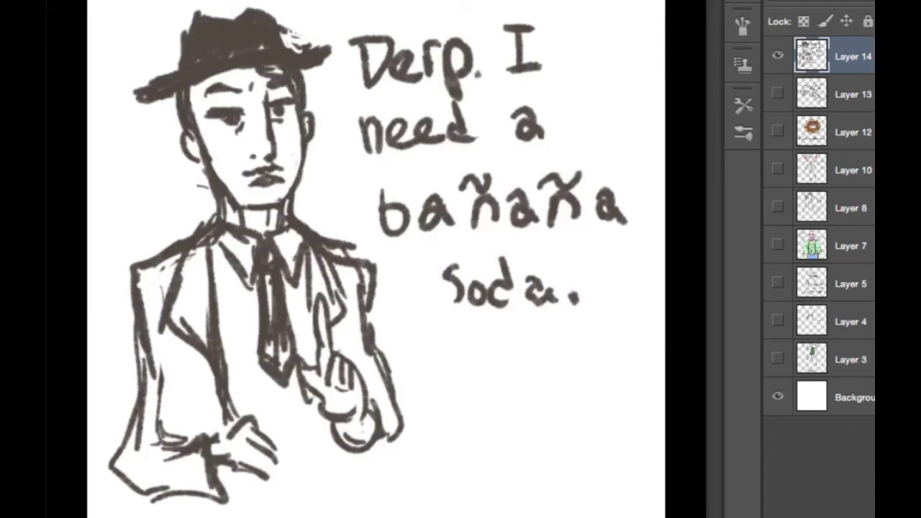
Step: Darken the side of the neck and widen the lowered arm's shoulder and outer sleeve
{"action": "left_click_drag", "start_coordinate": [294, 197], "coordinate": [286, 216]}
{"action": "left_click_drag", "start_coordinate": [286, 218], "coordinate": [286, 226]}
{"action": "mouse_move", "coordinate": [151, 254]}
{"action": "left_mouse_down"}
{"action": "mouse_move", "coordinate": [123, 276]}
{"action": "mouse_move", "coordinate": [130, 348]}
{"action": "left_mouse_up"}
{"action": "mouse_move", "coordinate": [123, 279]}
{"action": "left_mouse_down"}
{"action": "mouse_move", "coordinate": [131, 344]}
{"action": "mouse_move", "coordinate": [134, 423]}
{"action": "left_mouse_up"}
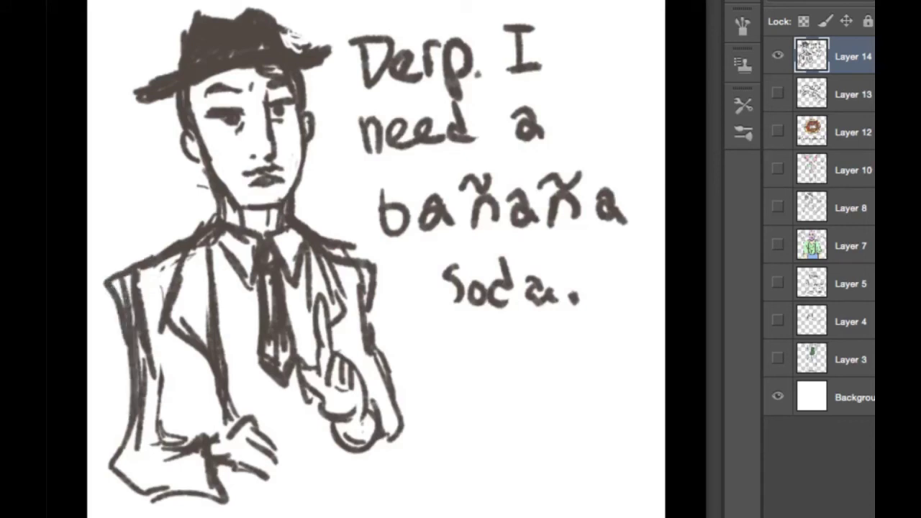
{"action": "left_click_drag", "start_coordinate": [127, 342], "coordinate": [132, 400]}
{"action": "left_click_drag", "start_coordinate": [135, 415], "coordinate": [141, 460]}
Step: Widen the raised arm's sleeve with a new outer contour down around the elbow and add fold lines
{"action": "left_click_drag", "start_coordinate": [367, 270], "coordinate": [389, 368]}
{"action": "mouse_move", "coordinate": [374, 316]}
{"action": "left_mouse_down"}
{"action": "mouse_move", "coordinate": [413, 432]}
{"action": "mouse_move", "coordinate": [400, 482]}
{"action": "left_mouse_up"}
{"action": "mouse_move", "coordinate": [354, 460]}
{"action": "left_mouse_down"}
{"action": "mouse_move", "coordinate": [344, 467]}
{"action": "mouse_move", "coordinate": [395, 485]}
{"action": "left_mouse_up"}
{"action": "left_click_drag", "start_coordinate": [399, 438], "coordinate": [386, 470]}
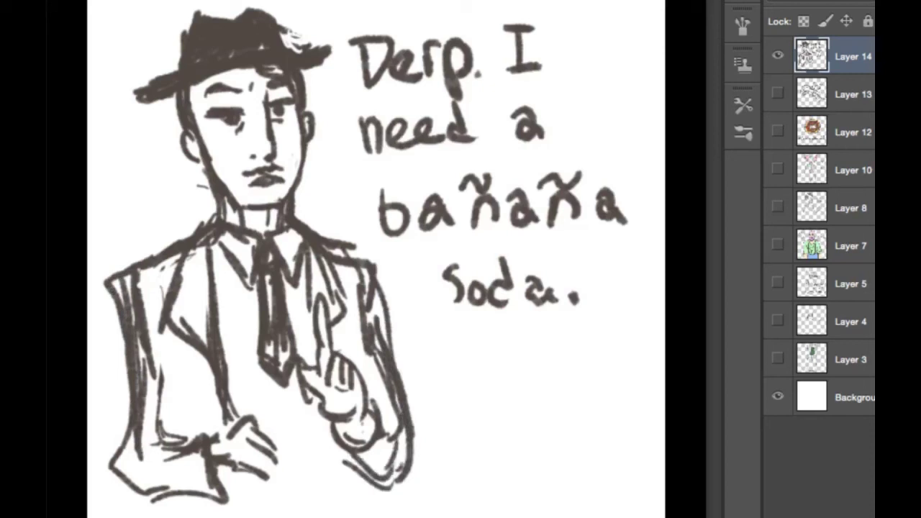
{"action": "left_click_drag", "start_coordinate": [380, 317], "coordinate": [400, 373]}
Step: Sketch angular lines around the lowered hand's fingers and fill the necktie solid dark
{"action": "mouse_move", "coordinate": [214, 478]}
{"action": "left_mouse_down"}
{"action": "mouse_move", "coordinate": [264, 466]}
{"action": "mouse_move", "coordinate": [283, 478]}
{"action": "mouse_move", "coordinate": [300, 449]}
{"action": "left_mouse_up"}
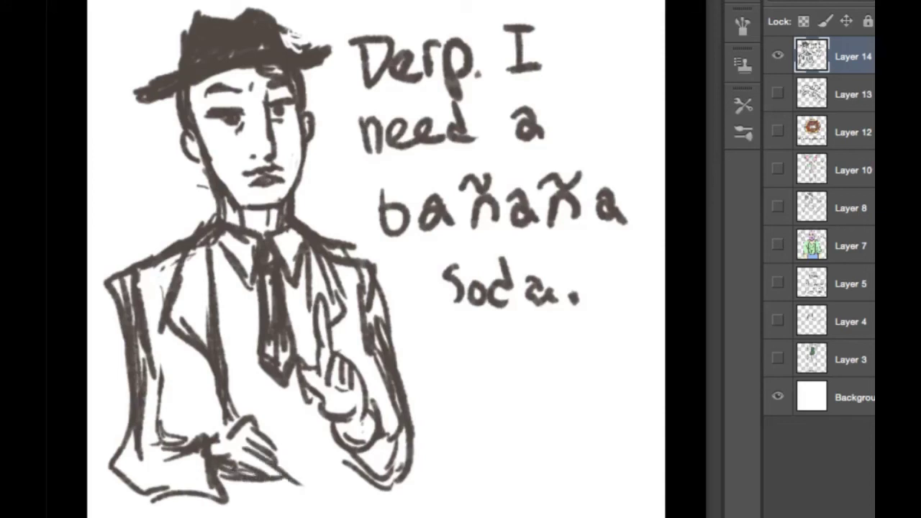
{"action": "left_click_drag", "start_coordinate": [249, 472], "coordinate": [306, 452]}
{"action": "left_click_drag", "start_coordinate": [240, 487], "coordinate": [305, 498]}
{"action": "mouse_move", "coordinate": [282, 349]}
{"action": "left_mouse_down"}
{"action": "mouse_move", "coordinate": [273, 373]}
{"action": "mouse_move", "coordinate": [269, 364]}
{"action": "left_mouse_up"}
{"action": "mouse_move", "coordinate": [270, 275]}
{"action": "left_mouse_down"}
{"action": "mouse_move", "coordinate": [270, 325]}
{"action": "mouse_move", "coordinate": [268, 307]}
{"action": "left_mouse_up"}
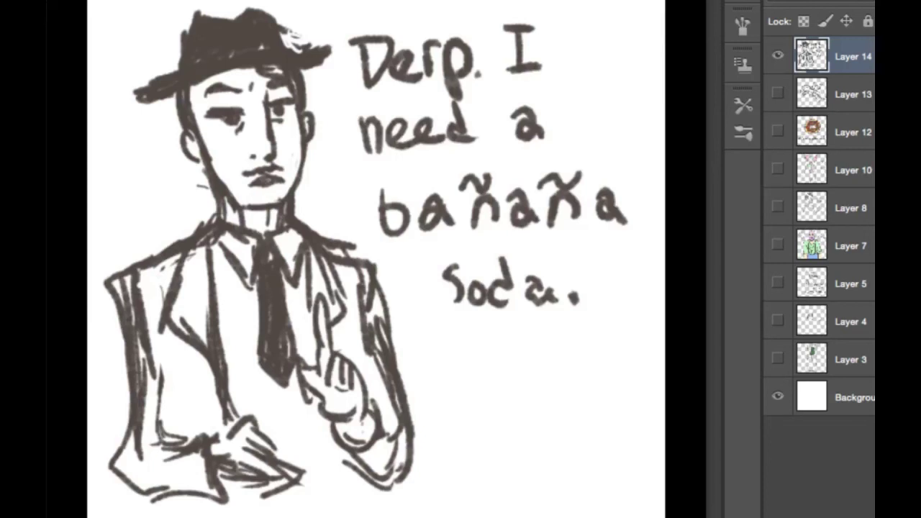
Step: Hide the finished layer of the man in the fedora and add a new empty layer above it
{"action": "key", "text": "ctrl+comma"}
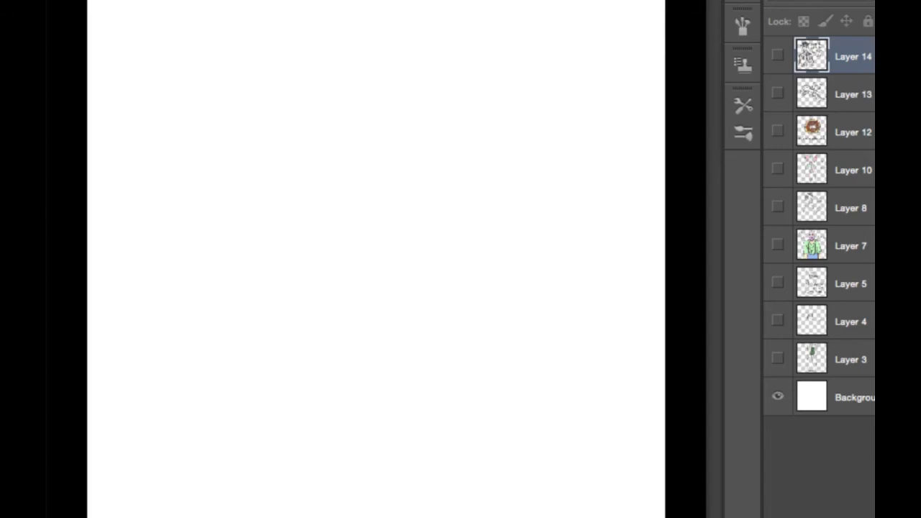
{"action": "key", "text": "ctrl+shift+alt+n"}
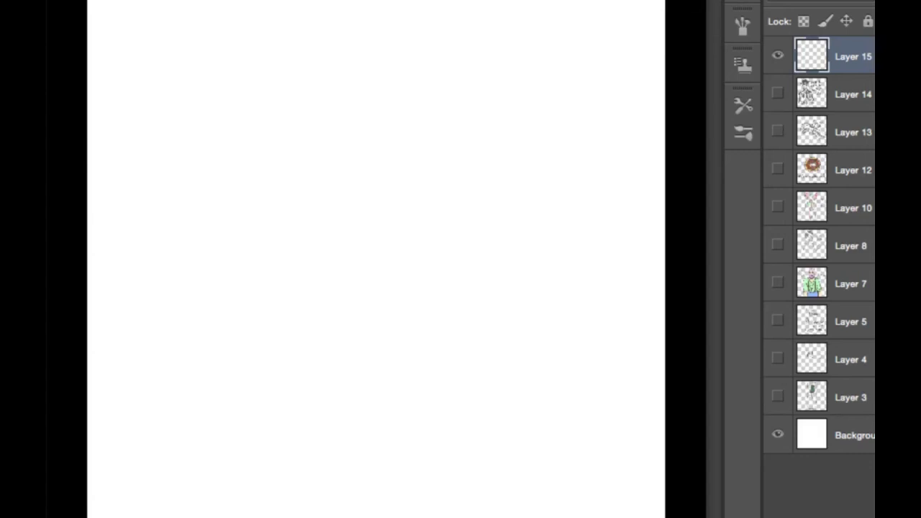
Step: Sketch a chicken's rounded head with beak, two eyes and wattle, plus the plump outline of its chest and back
{"action": "mouse_move", "coordinate": [252, 72]}
{"action": "left_mouse_down"}
{"action": "mouse_move", "coordinate": [304, 97]}
{"action": "mouse_move", "coordinate": [228, 120]}
{"action": "left_mouse_up"}
{"action": "left_click_drag", "start_coordinate": [279, 66], "coordinate": [309, 136]}
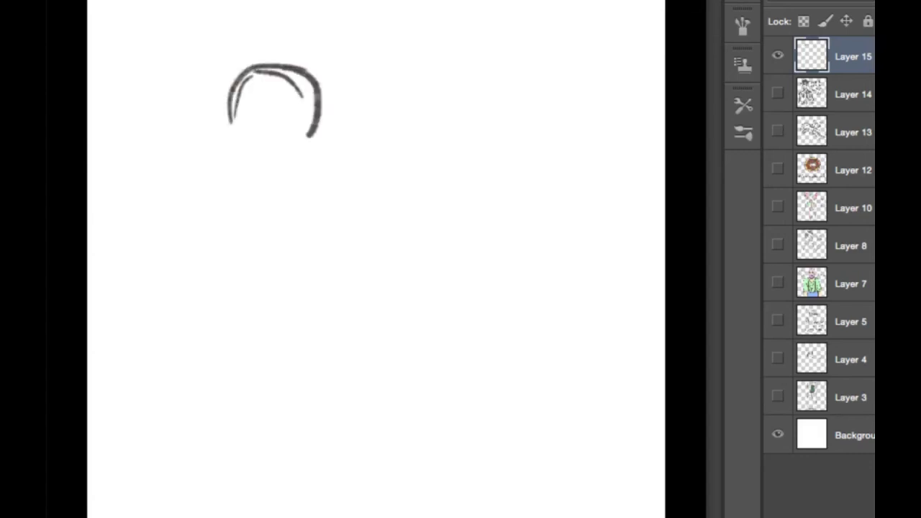
{"action": "mouse_move", "coordinate": [249, 68]}
{"action": "left_mouse_down"}
{"action": "mouse_move", "coordinate": [201, 136]}
{"action": "mouse_move", "coordinate": [238, 144]}
{"action": "left_mouse_up"}
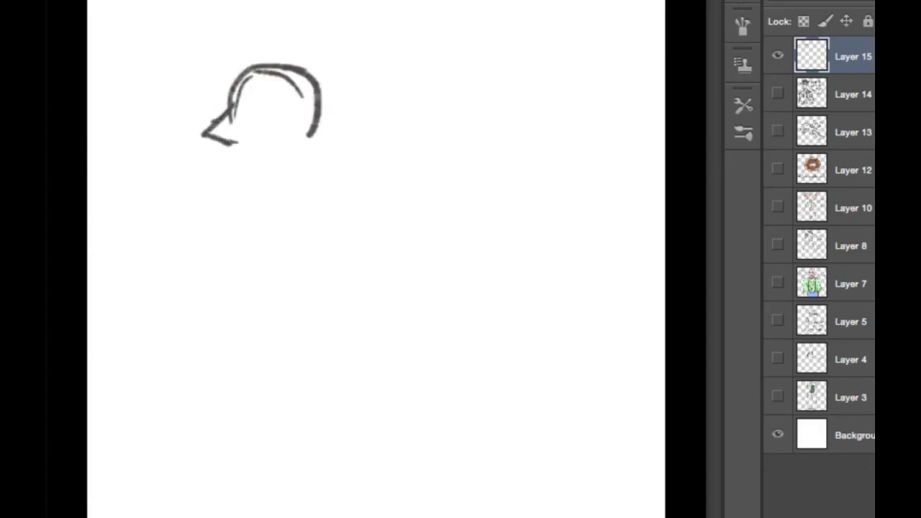
{"action": "mouse_move", "coordinate": [282, 97]}
{"action": "left_mouse_down"}
{"action": "mouse_move", "coordinate": [256, 109]}
{"action": "mouse_move", "coordinate": [243, 136]}
{"action": "mouse_move", "coordinate": [249, 163]}
{"action": "mouse_move", "coordinate": [266, 149]}
{"action": "mouse_move", "coordinate": [240, 117]}
{"action": "mouse_move", "coordinate": [236, 179]}
{"action": "mouse_move", "coordinate": [217, 241]}
{"action": "mouse_move", "coordinate": [238, 291]}
{"action": "mouse_move", "coordinate": [268, 309]}
{"action": "mouse_move", "coordinate": [313, 308]}
{"action": "left_mouse_up"}
{"action": "mouse_move", "coordinate": [310, 134]}
{"action": "left_mouse_down"}
{"action": "mouse_move", "coordinate": [359, 135]}
{"action": "mouse_move", "coordinate": [407, 173]}
{"action": "mouse_move", "coordinate": [428, 248]}
{"action": "mouse_move", "coordinate": [417, 278]}
{"action": "left_mouse_up"}
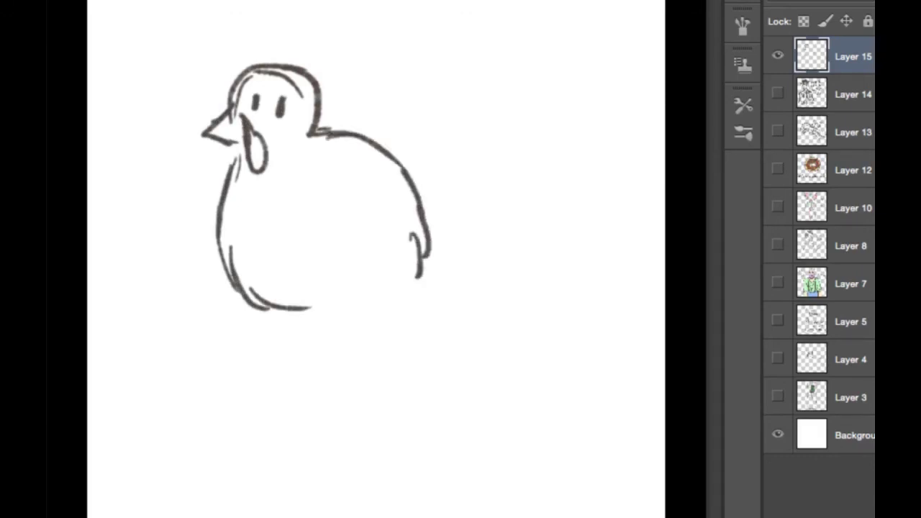
Step: Add curved feather strokes along the chicken's belly and darken the feathers at its lower rear
{"action": "mouse_move", "coordinate": [276, 234]}
{"action": "left_mouse_down"}
{"action": "mouse_move", "coordinate": [291, 303]}
{"action": "mouse_move", "coordinate": [382, 305]}
{"action": "left_mouse_up"}
{"action": "left_click_drag", "start_coordinate": [364, 274], "coordinate": [395, 297]}
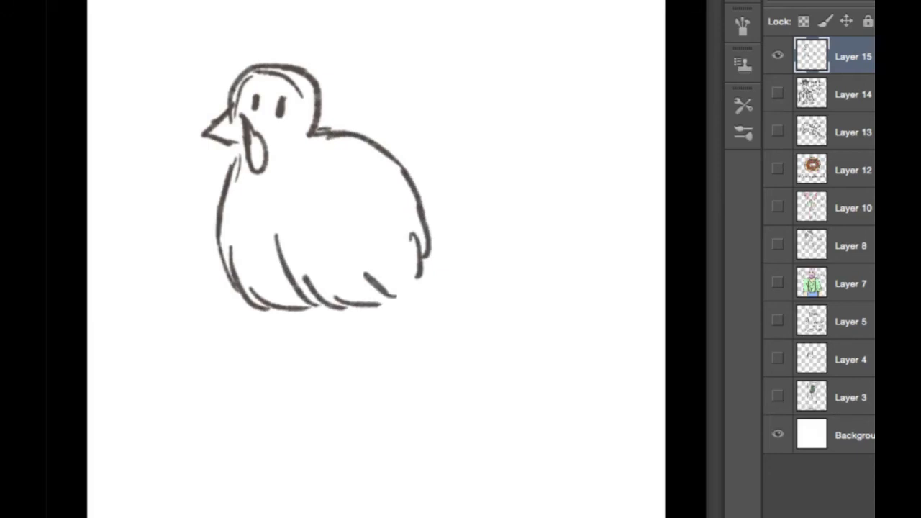
{"action": "left_click_drag", "start_coordinate": [394, 249], "coordinate": [419, 295]}
{"action": "left_click_drag", "start_coordinate": [394, 216], "coordinate": [407, 298]}
{"action": "left_click_drag", "start_coordinate": [370, 202], "coordinate": [400, 291]}
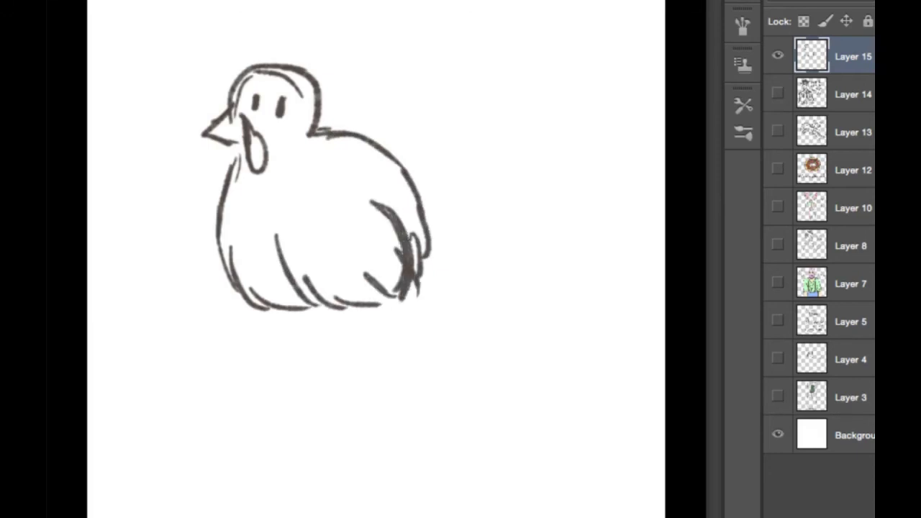
Step: Draw a looped comb on top of the chicken's head and pointed tail feathers at its rear
{"action": "mouse_move", "coordinate": [263, 70]}
{"action": "left_mouse_down"}
{"action": "mouse_move", "coordinate": [273, 47]}
{"action": "mouse_move", "coordinate": [295, 50]}
{"action": "mouse_move", "coordinate": [299, 42]}
{"action": "mouse_move", "coordinate": [317, 77]}
{"action": "mouse_move", "coordinate": [308, 129]}
{"action": "left_mouse_up"}
{"action": "left_click_drag", "start_coordinate": [440, 170], "coordinate": [432, 217]}
{"action": "mouse_move", "coordinate": [455, 196]}
{"action": "left_mouse_down"}
{"action": "mouse_move", "coordinate": [453, 248]}
{"action": "mouse_move", "coordinate": [423, 260]}
{"action": "left_mouse_up"}
{"action": "left_click_drag", "start_coordinate": [436, 170], "coordinate": [425, 205]}
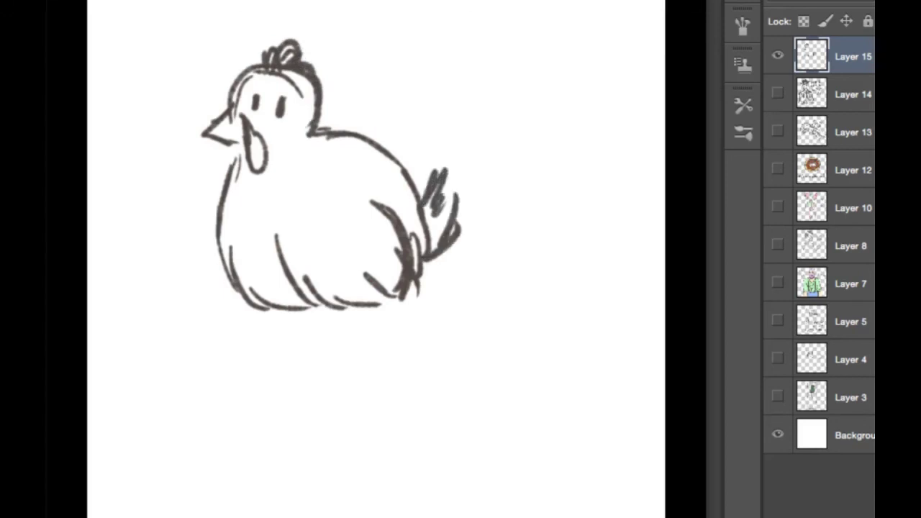
Step: Outline an irregular patch of ground beneath the chicken, darkening its left tip and adding a small mark beside the right end
{"action": "mouse_move", "coordinate": [246, 295]}
{"action": "left_mouse_down"}
{"action": "mouse_move", "coordinate": [185, 309]}
{"action": "mouse_move", "coordinate": [189, 321]}
{"action": "mouse_move", "coordinate": [242, 316]}
{"action": "mouse_move", "coordinate": [233, 324]}
{"action": "mouse_move", "coordinate": [271, 343]}
{"action": "mouse_move", "coordinate": [304, 337]}
{"action": "left_mouse_up"}
{"action": "mouse_move", "coordinate": [312, 341]}
{"action": "left_mouse_down"}
{"action": "mouse_move", "coordinate": [430, 312]}
{"action": "mouse_move", "coordinate": [355, 326]}
{"action": "left_mouse_up"}
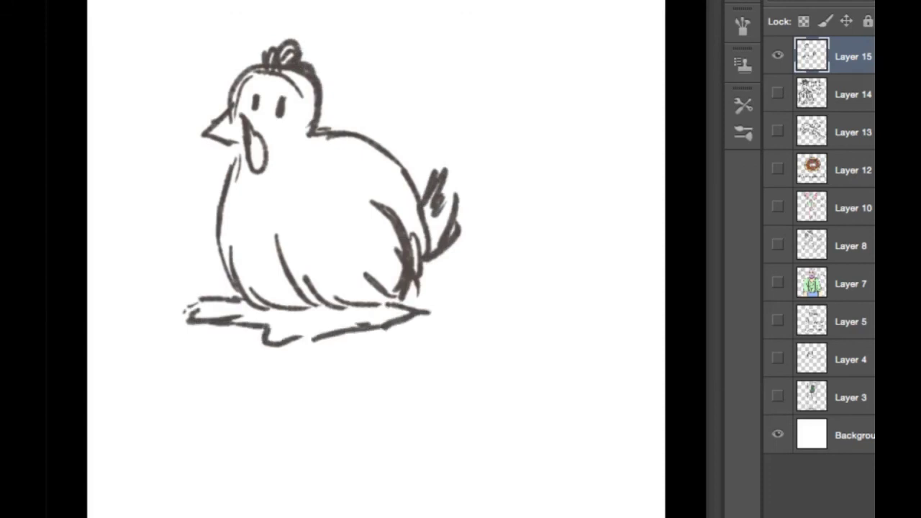
{"action": "left_click_drag", "start_coordinate": [194, 300], "coordinate": [191, 318]}
{"action": "left_click_drag", "start_coordinate": [413, 327], "coordinate": [423, 330]}
Step: Add a new layer beneath the chicken's line art and paint the ground patch bright green on it
{"action": "key", "text": "super+alt+shift+n"}
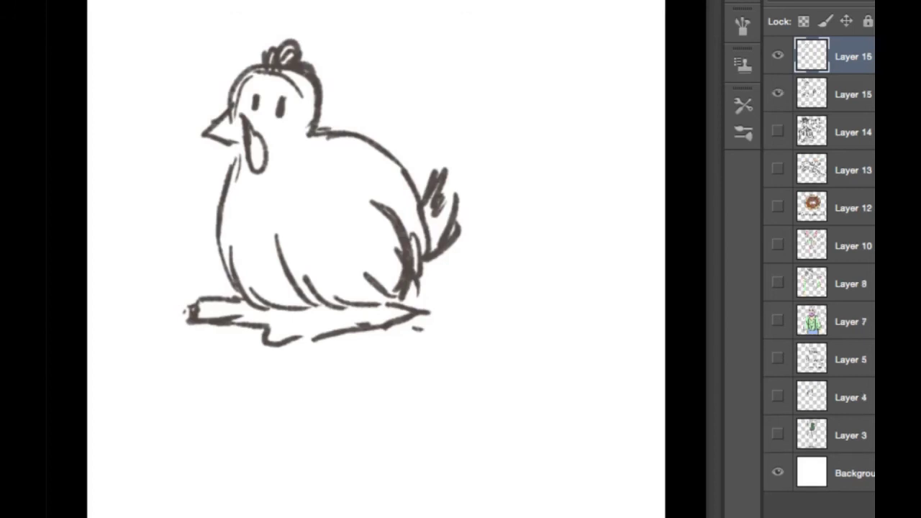
{"action": "key", "text": "super+bracketleft"}
{"action": "mouse_move", "coordinate": [193, 308]}
{"action": "left_mouse_down"}
{"action": "mouse_move", "coordinate": [268, 317]}
{"action": "mouse_move", "coordinate": [302, 328]}
{"action": "mouse_move", "coordinate": [306, 338]}
{"action": "mouse_move", "coordinate": [336, 313]}
{"action": "mouse_move", "coordinate": [357, 324]}
{"action": "mouse_move", "coordinate": [407, 314]}
{"action": "mouse_move", "coordinate": [317, 303]}
{"action": "mouse_move", "coordinate": [281, 345]}
{"action": "left_mouse_up"}
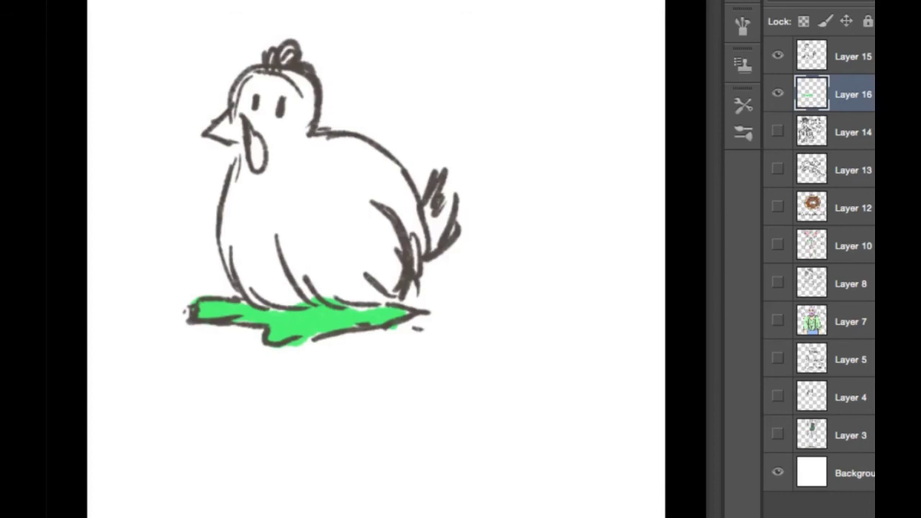
Step: Paint the chicken's head, body and lower tail feathers orange-brown beneath the line art
{"action": "mouse_move", "coordinate": [251, 93]}
{"action": "left_mouse_down"}
{"action": "mouse_move", "coordinate": [255, 122]}
{"action": "mouse_move", "coordinate": [244, 87]}
{"action": "mouse_move", "coordinate": [277, 129]}
{"action": "mouse_move", "coordinate": [302, 108]}
{"action": "mouse_move", "coordinate": [288, 108]}
{"action": "mouse_move", "coordinate": [306, 115]}
{"action": "mouse_move", "coordinate": [298, 86]}
{"action": "mouse_move", "coordinate": [302, 130]}
{"action": "left_mouse_up"}
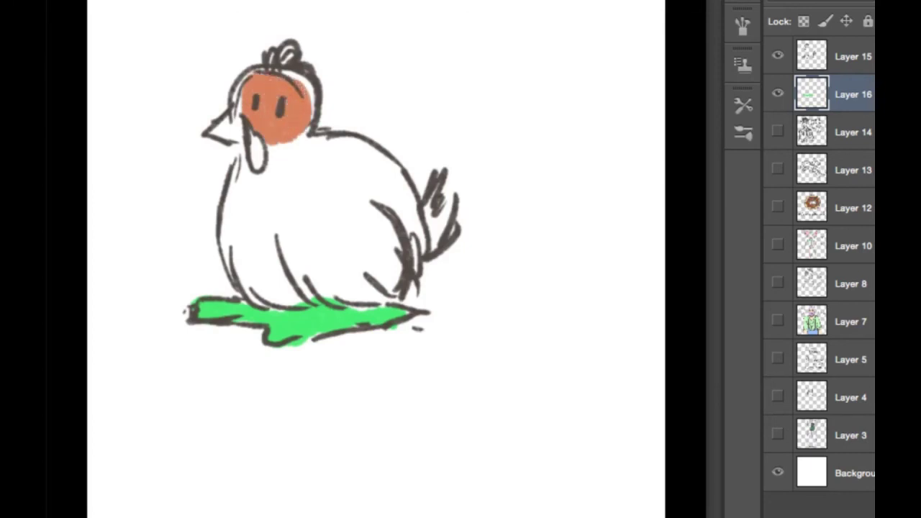
{"action": "mouse_move", "coordinate": [245, 162]}
{"action": "left_mouse_down"}
{"action": "mouse_move", "coordinate": [230, 219]}
{"action": "mouse_move", "coordinate": [243, 155]}
{"action": "mouse_move", "coordinate": [231, 248]}
{"action": "mouse_move", "coordinate": [241, 286]}
{"action": "left_mouse_up"}
{"action": "mouse_move", "coordinate": [241, 209]}
{"action": "left_mouse_down"}
{"action": "mouse_move", "coordinate": [259, 288]}
{"action": "mouse_move", "coordinate": [310, 298]}
{"action": "mouse_move", "coordinate": [252, 176]}
{"action": "mouse_move", "coordinate": [255, 241]}
{"action": "mouse_move", "coordinate": [302, 287]}
{"action": "mouse_move", "coordinate": [385, 287]}
{"action": "mouse_move", "coordinate": [392, 296]}
{"action": "mouse_move", "coordinate": [389, 201]}
{"action": "mouse_move", "coordinate": [384, 270]}
{"action": "left_mouse_up"}
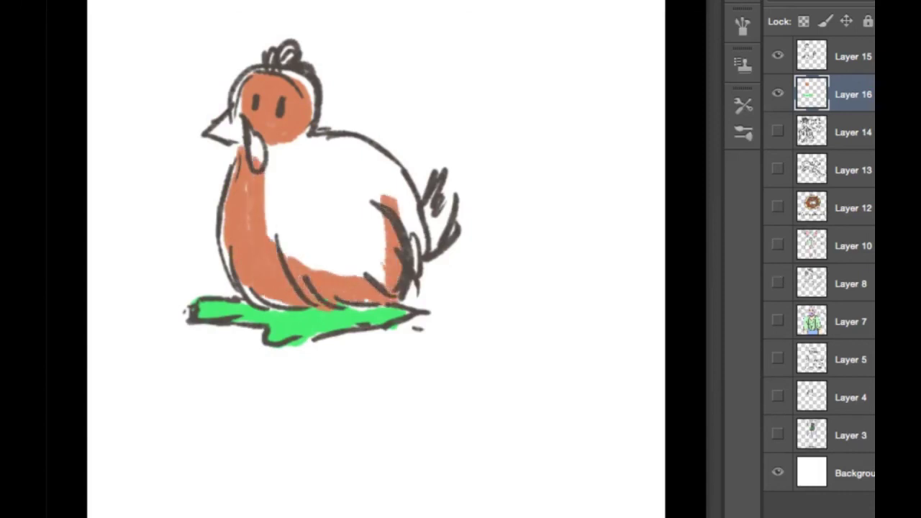
{"action": "mouse_move", "coordinate": [281, 144]}
{"action": "left_mouse_down"}
{"action": "mouse_move", "coordinate": [284, 252]}
{"action": "mouse_move", "coordinate": [265, 144]}
{"action": "mouse_move", "coordinate": [270, 241]}
{"action": "mouse_move", "coordinate": [345, 259]}
{"action": "left_mouse_up"}
{"action": "mouse_move", "coordinate": [302, 187]}
{"action": "left_mouse_down"}
{"action": "mouse_move", "coordinate": [338, 273]}
{"action": "mouse_move", "coordinate": [360, 270]}
{"action": "mouse_move", "coordinate": [295, 151]}
{"action": "mouse_move", "coordinate": [374, 259]}
{"action": "left_mouse_up"}
{"action": "mouse_move", "coordinate": [302, 144]}
{"action": "left_mouse_down"}
{"action": "mouse_move", "coordinate": [353, 215]}
{"action": "mouse_move", "coordinate": [338, 155]}
{"action": "mouse_move", "coordinate": [381, 165]}
{"action": "mouse_move", "coordinate": [410, 216]}
{"action": "mouse_move", "coordinate": [411, 248]}
{"action": "mouse_move", "coordinate": [323, 163]}
{"action": "mouse_move", "coordinate": [341, 178]}
{"action": "left_mouse_up"}
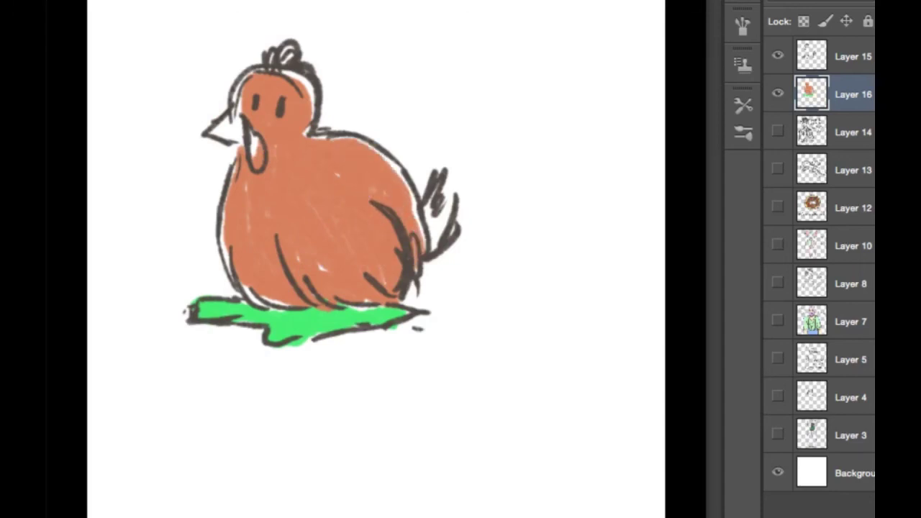
{"action": "mouse_move", "coordinate": [431, 223]}
{"action": "left_mouse_down"}
{"action": "mouse_move", "coordinate": [436, 216]}
{"action": "mouse_move", "coordinate": [440, 238]}
{"action": "mouse_move", "coordinate": [423, 236]}
{"action": "left_mouse_up"}
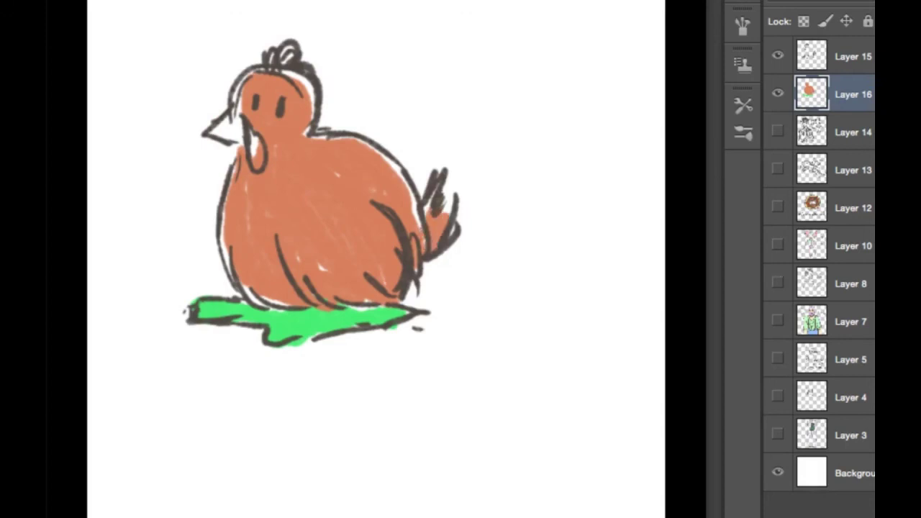
Step: Color the chicken's beak yellow and its wattle and comb red
{"action": "mouse_move", "coordinate": [229, 122]}
{"action": "left_mouse_down"}
{"action": "mouse_move", "coordinate": [216, 133]}
{"action": "mouse_move", "coordinate": [237, 144]}
{"action": "mouse_move", "coordinate": [232, 124]}
{"action": "left_mouse_up"}
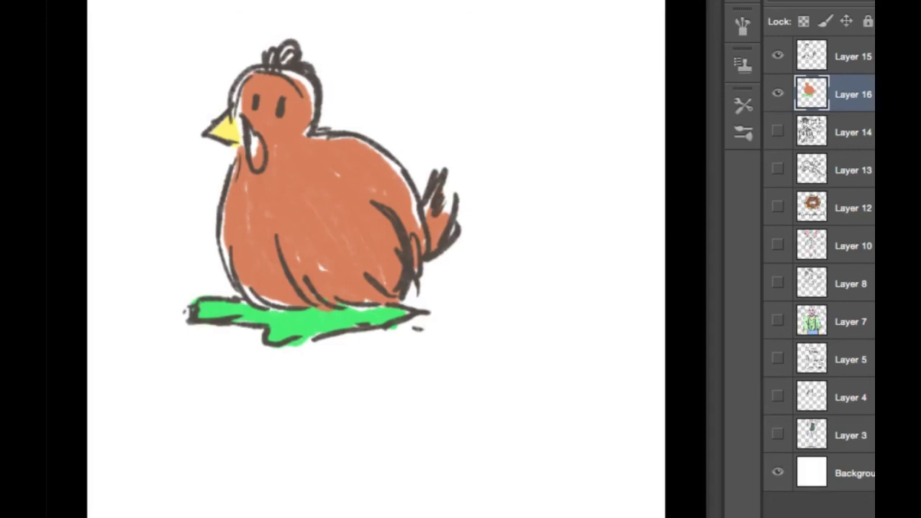
{"action": "mouse_move", "coordinate": [253, 135]}
{"action": "left_mouse_down"}
{"action": "mouse_move", "coordinate": [256, 165]}
{"action": "mouse_move", "coordinate": [259, 140]}
{"action": "left_mouse_up"}
{"action": "mouse_move", "coordinate": [269, 63]}
{"action": "left_mouse_down"}
{"action": "mouse_move", "coordinate": [288, 49]}
{"action": "mouse_move", "coordinate": [292, 60]}
{"action": "left_mouse_up"}
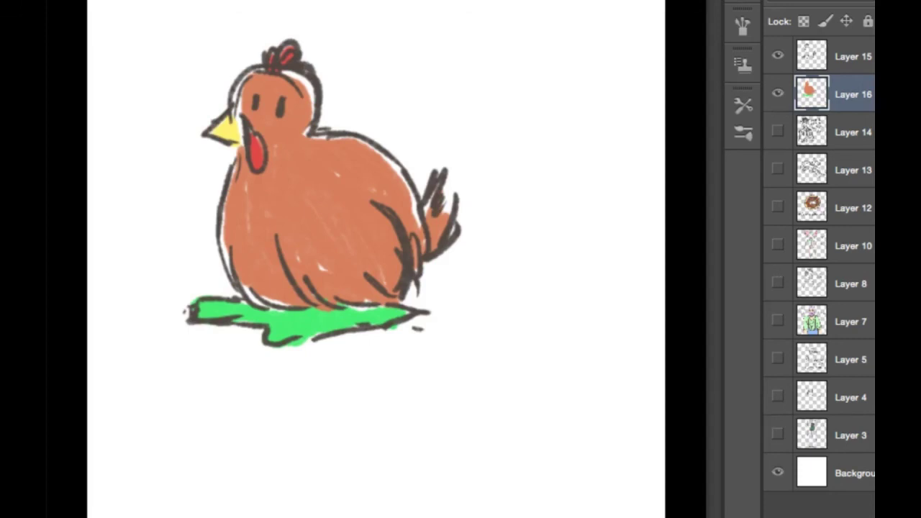
Step: Add a new layer above the line art and paint pale grey-blue dripping patches over the chicken's back and comb
{"action": "left_click", "coordinate": [849, 56]}
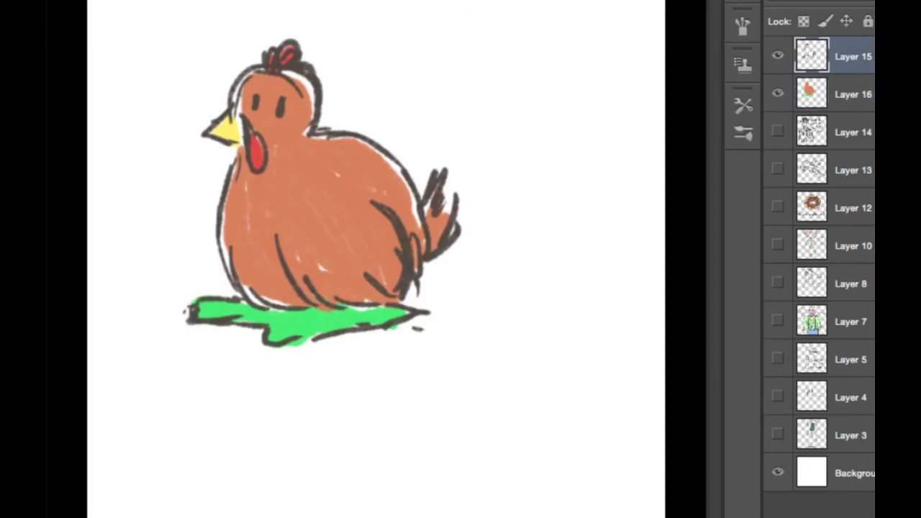
{"action": "key", "text": "super+shift+alt+n"}
{"action": "mouse_move", "coordinate": [331, 132]}
{"action": "left_mouse_down"}
{"action": "mouse_move", "coordinate": [356, 148]}
{"action": "mouse_move", "coordinate": [377, 141]}
{"action": "mouse_move", "coordinate": [389, 171]}
{"action": "mouse_move", "coordinate": [328, 137]}
{"action": "mouse_move", "coordinate": [305, 152]}
{"action": "mouse_move", "coordinate": [354, 171]}
{"action": "mouse_move", "coordinate": [356, 153]}
{"action": "mouse_move", "coordinate": [376, 149]}
{"action": "left_mouse_up"}
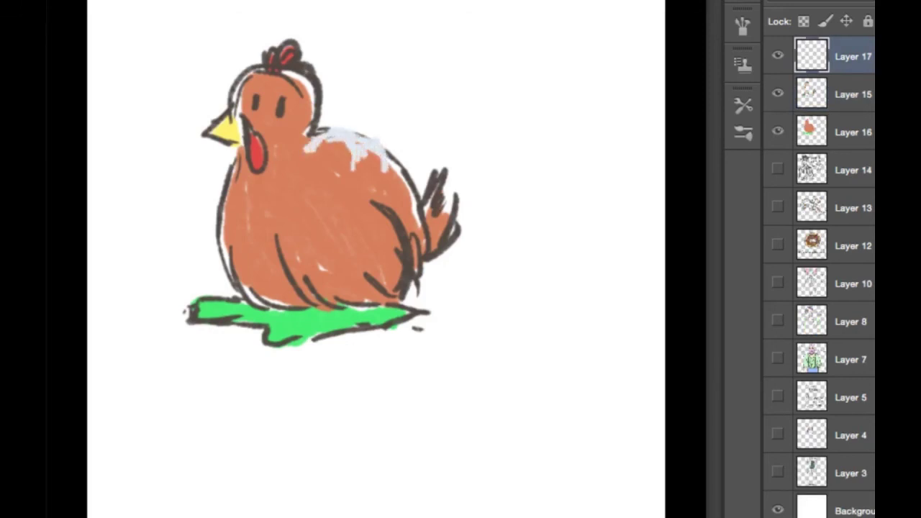
{"action": "left_click_drag", "start_coordinate": [287, 47], "coordinate": [314, 79]}
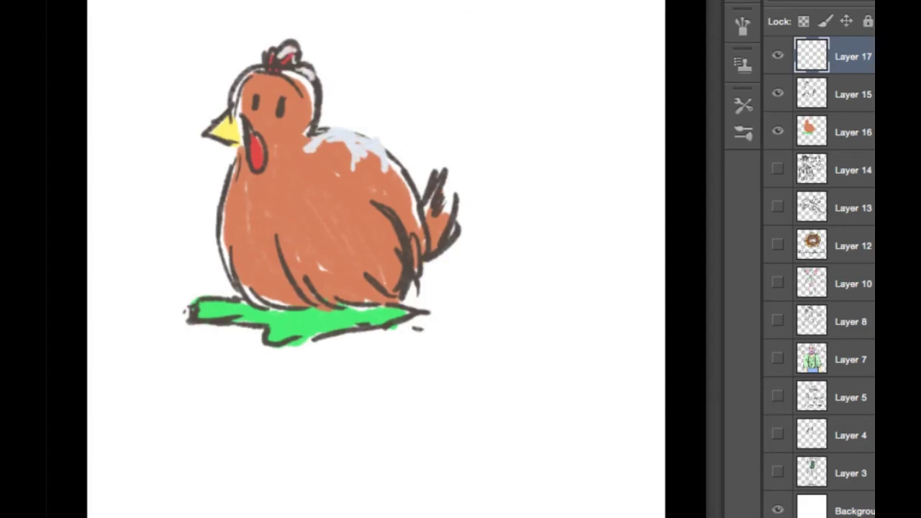